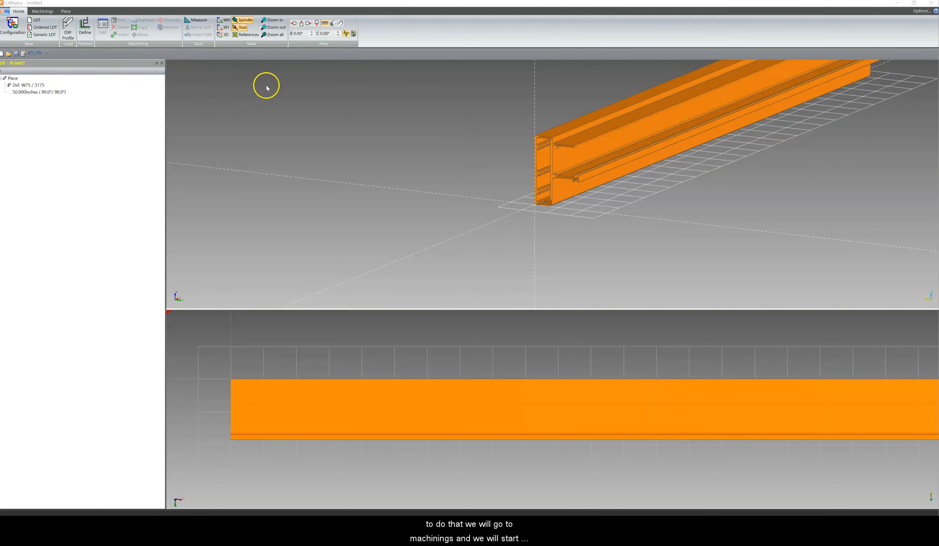
- Create a not positioned X reference named X_Position with a default position of 0 in
click(43, 11)
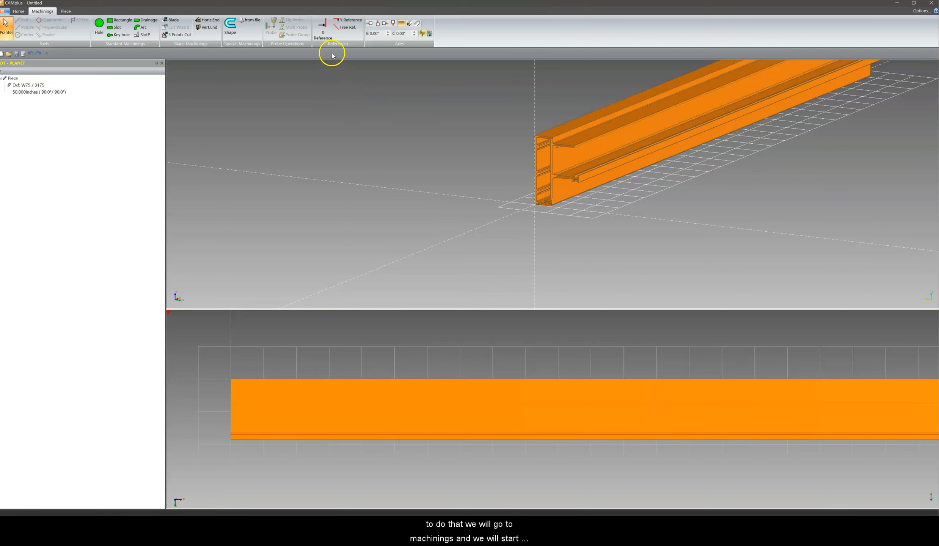
click(322, 30)
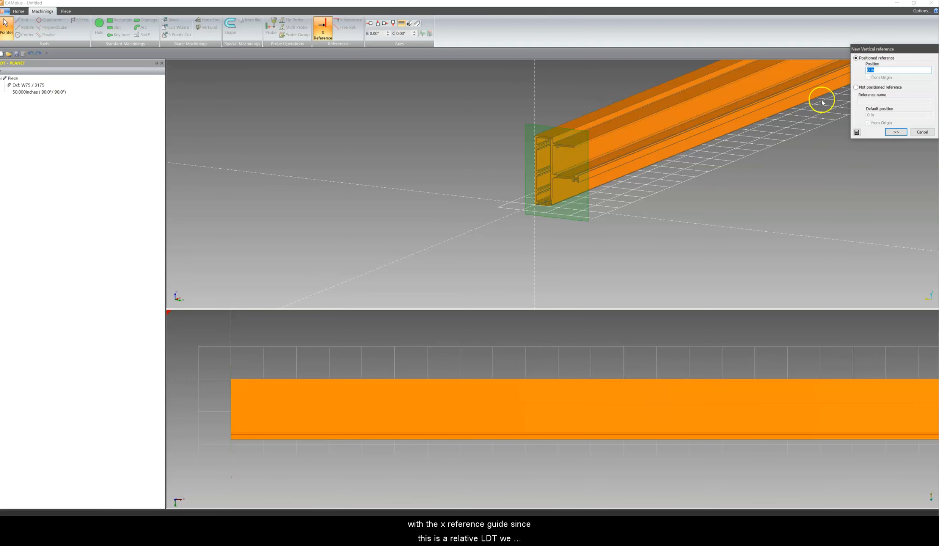
click(856, 87)
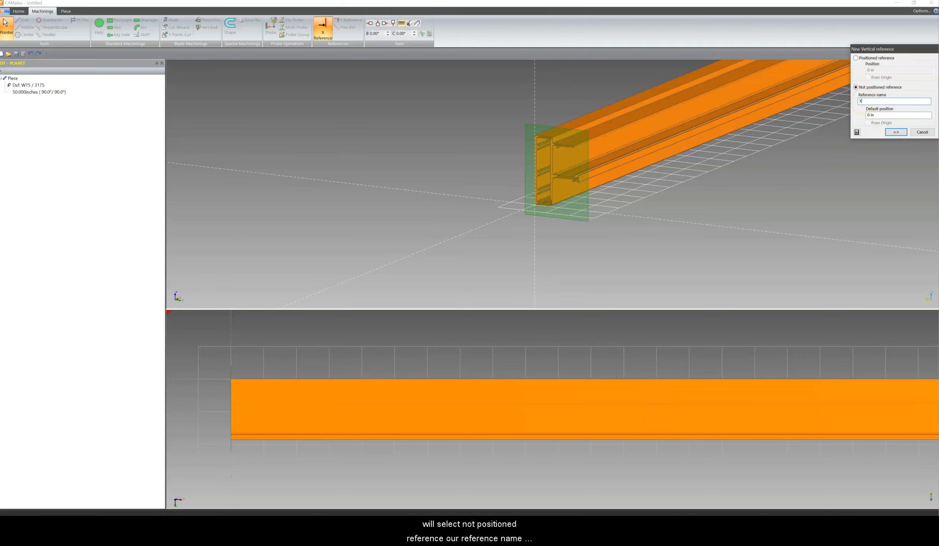
text(X_Position)
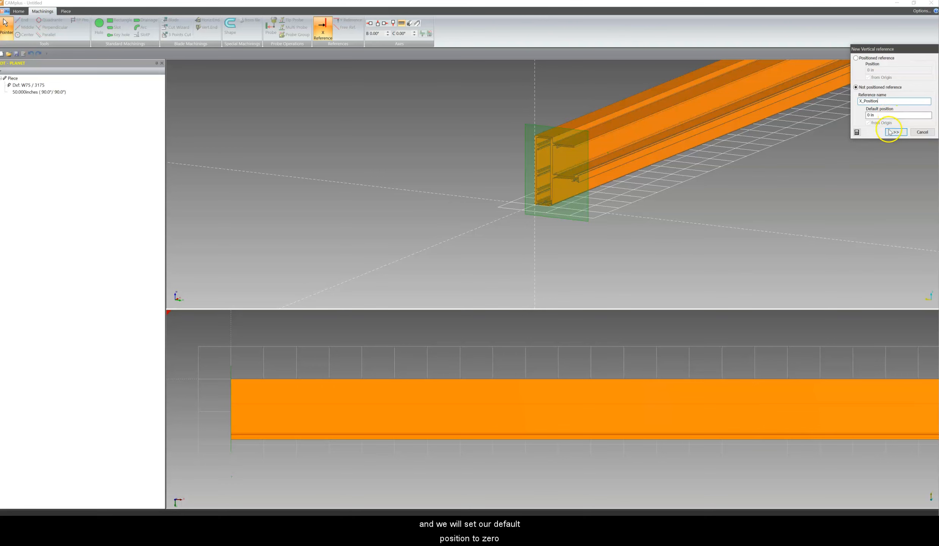
click(895, 133)
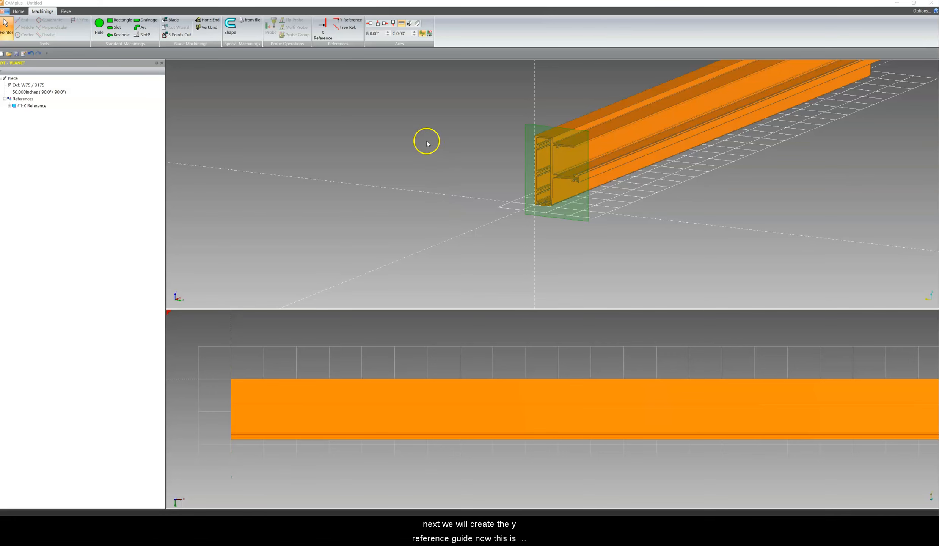
- Start a Y reference, orient it at B 90°, and snap its origin to the upper back corner of the profile's end
click(344, 20)
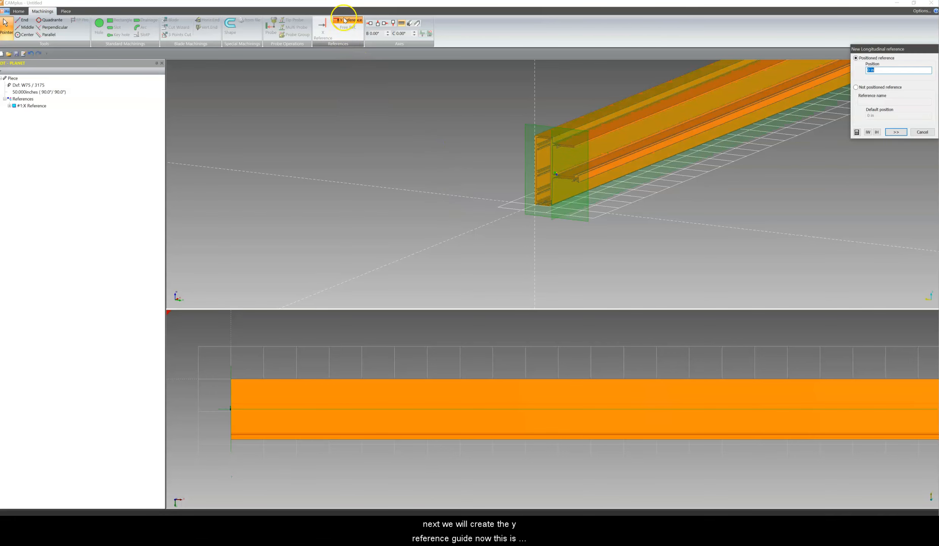
scroll(481, 140, up, 1)
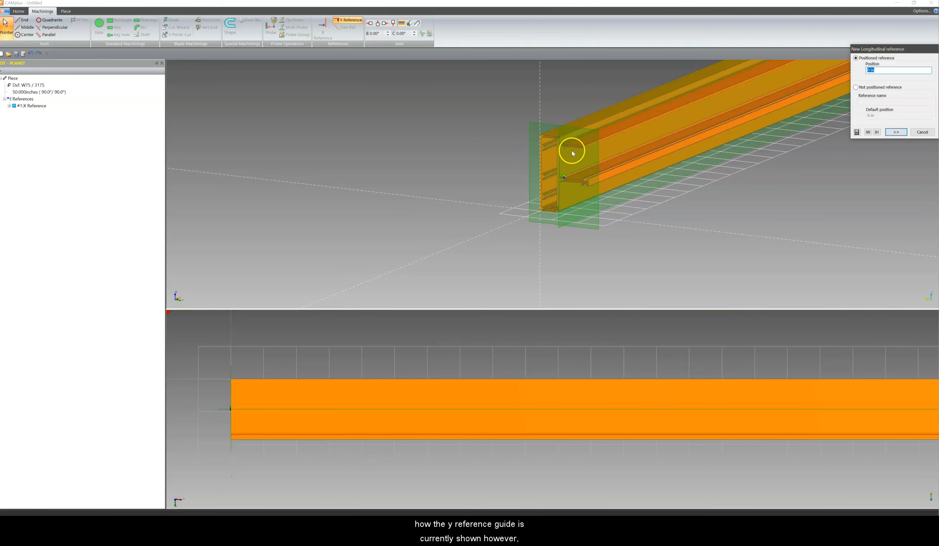
scroll(572, 148, up, 1)
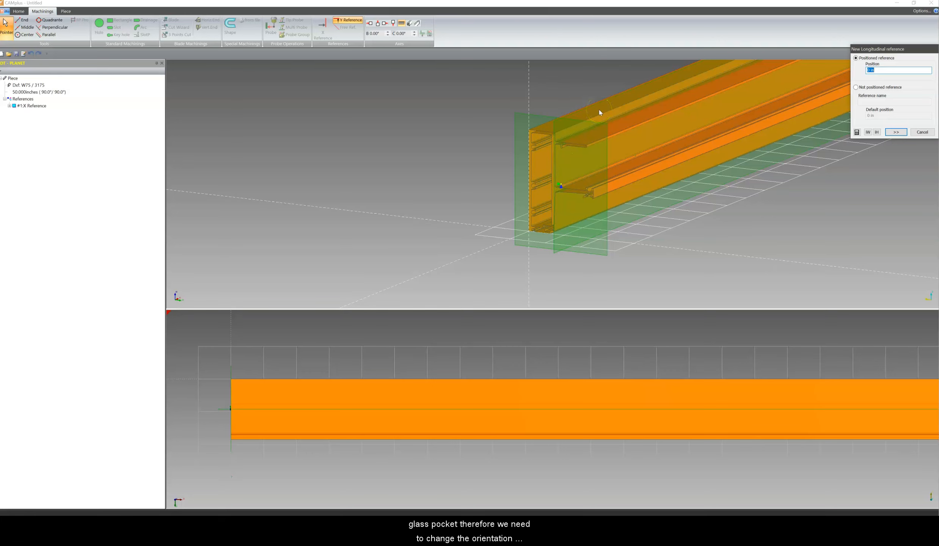
click(417, 119)
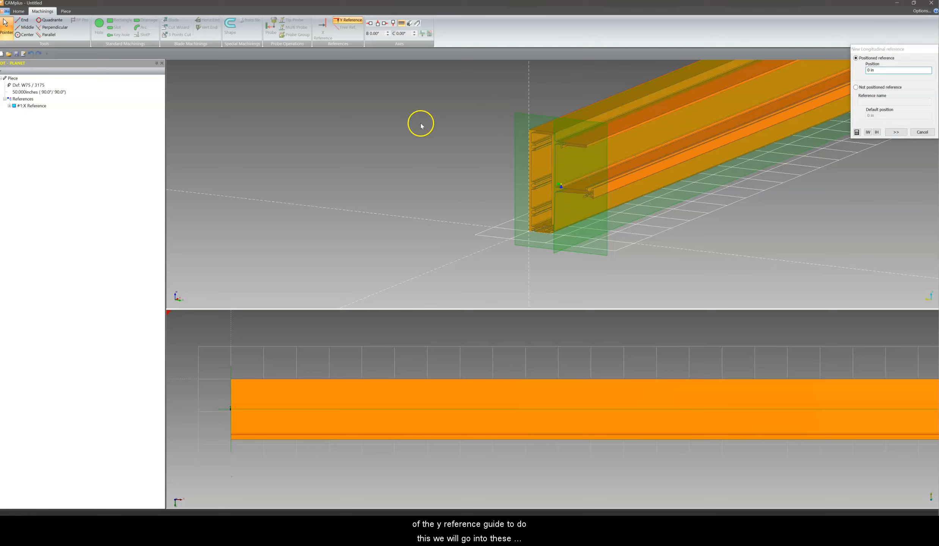
click(369, 24)
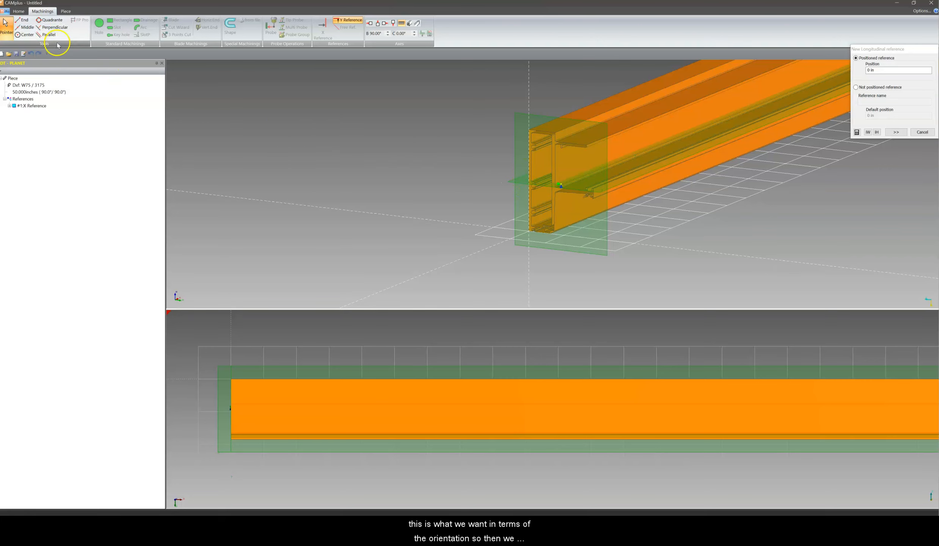
click(24, 21)
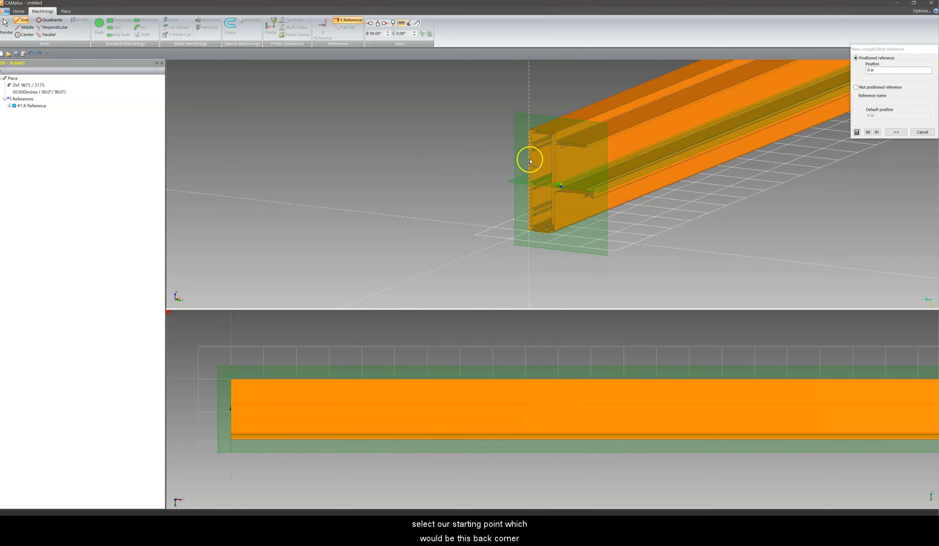
click(527, 130)
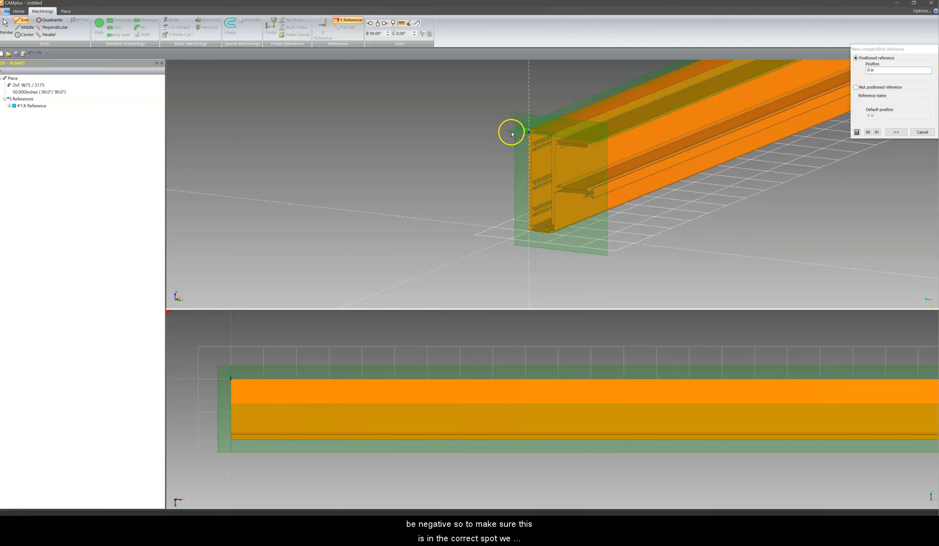
- Test the Y reference's offset direction with a position of -0.5 in, and reset the position to 0
click(877, 72)
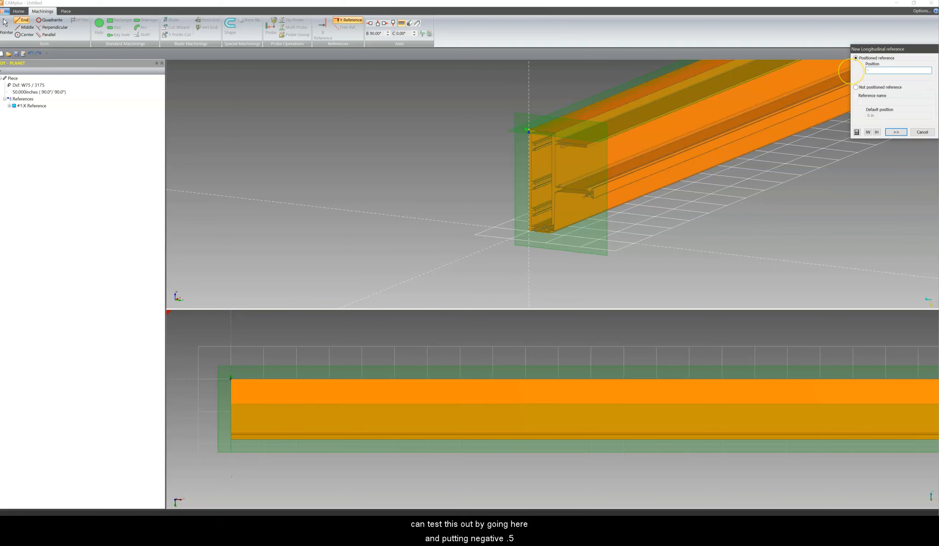
key(Return)
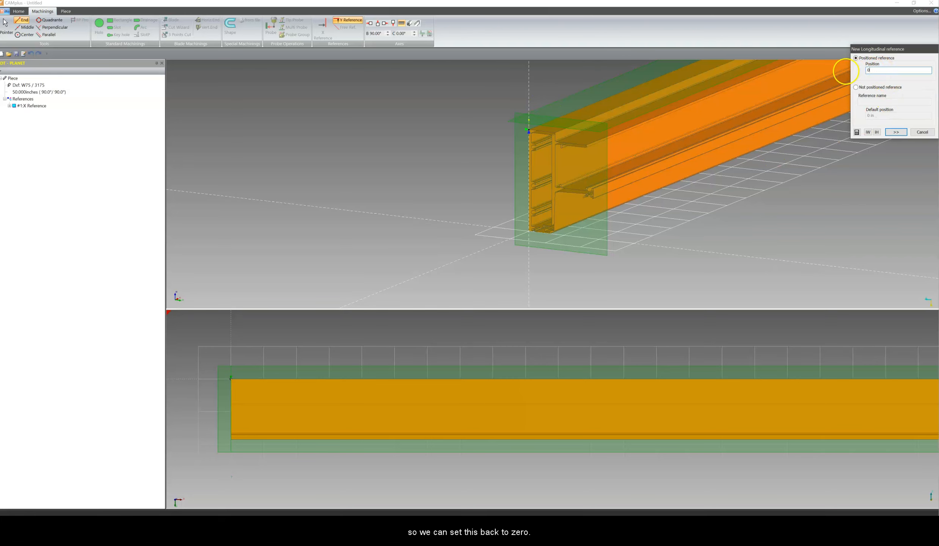
click(454, 135)
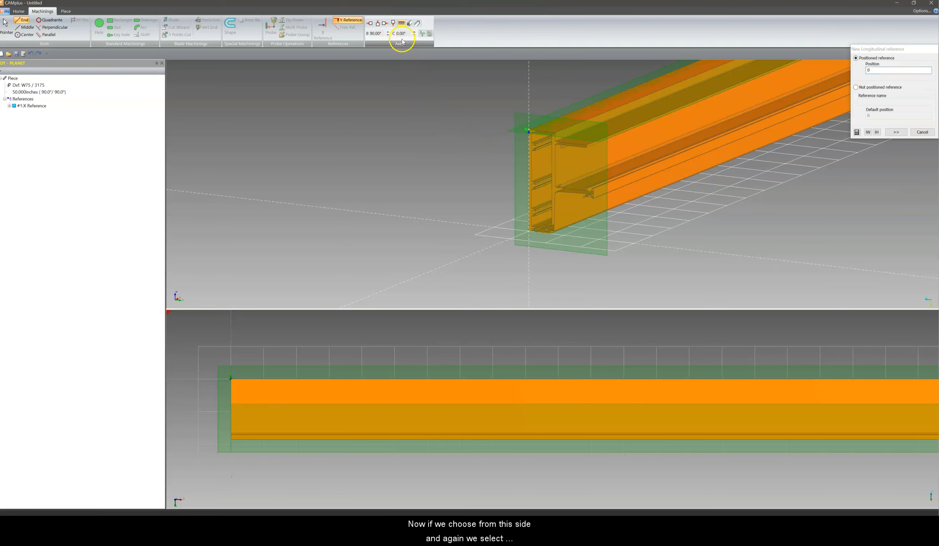
- Flip the Y reference to B -90°, test its offset direction with a position of -.5, and reset the position to 0
click(385, 24)
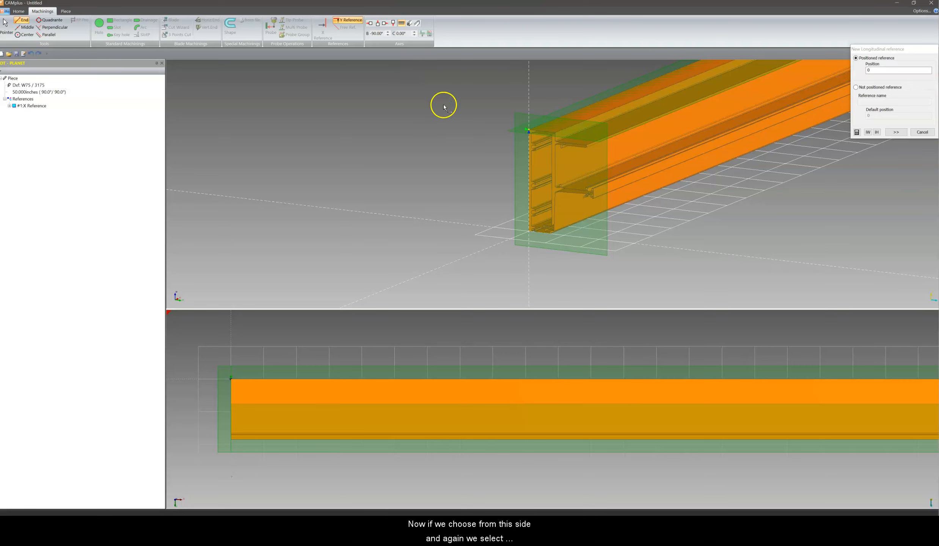
click(869, 71)
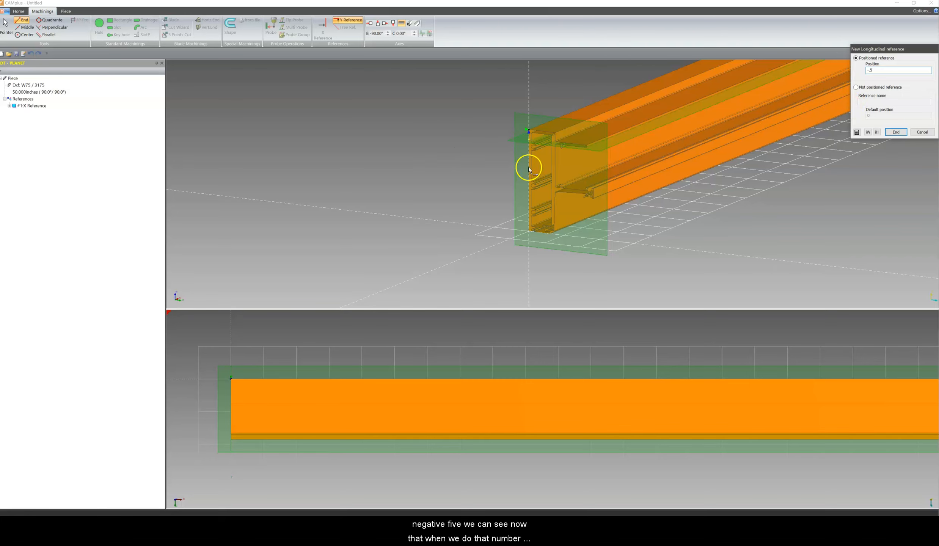
drag(876, 71, 841, 71)
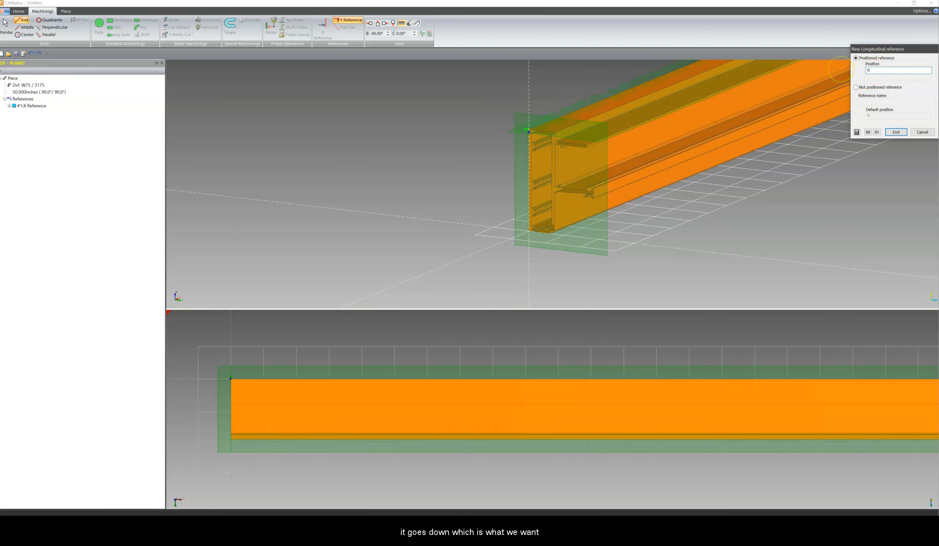
key(Return)
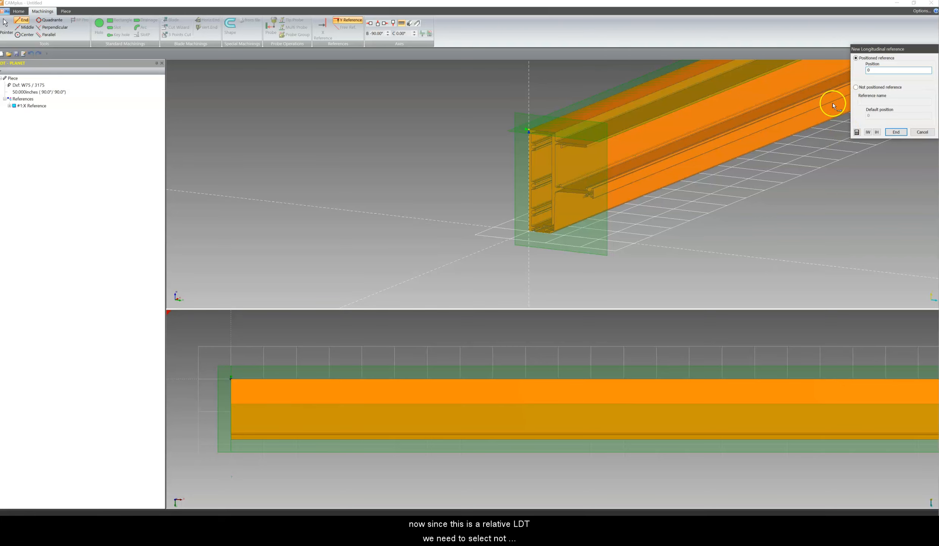
- Make the Y reference not positioned, name it Y_Position with default position 0, and create it
click(856, 88)
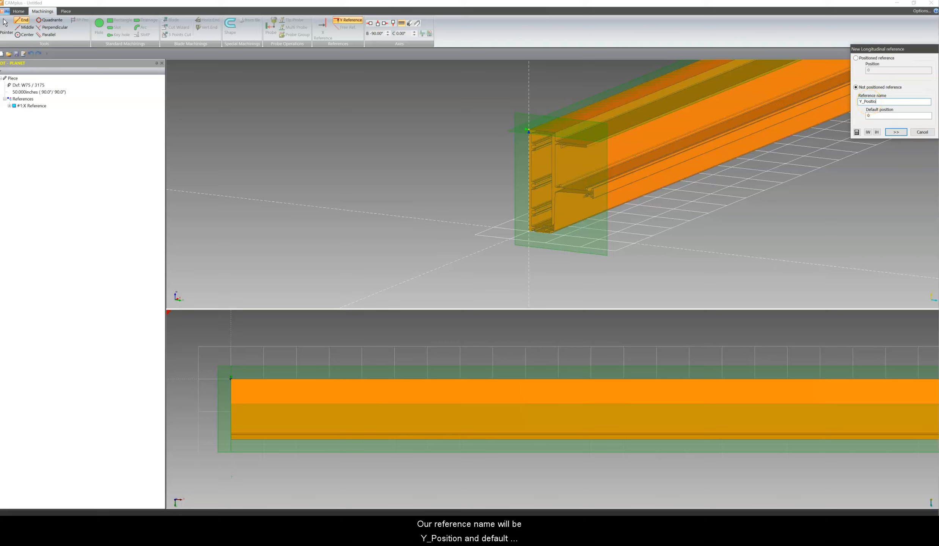
click(882, 117)
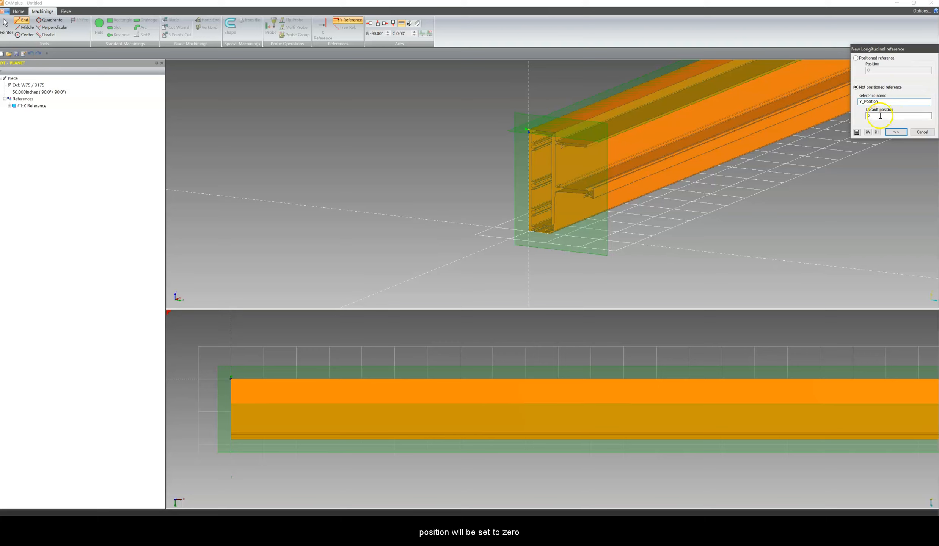
click(896, 132)
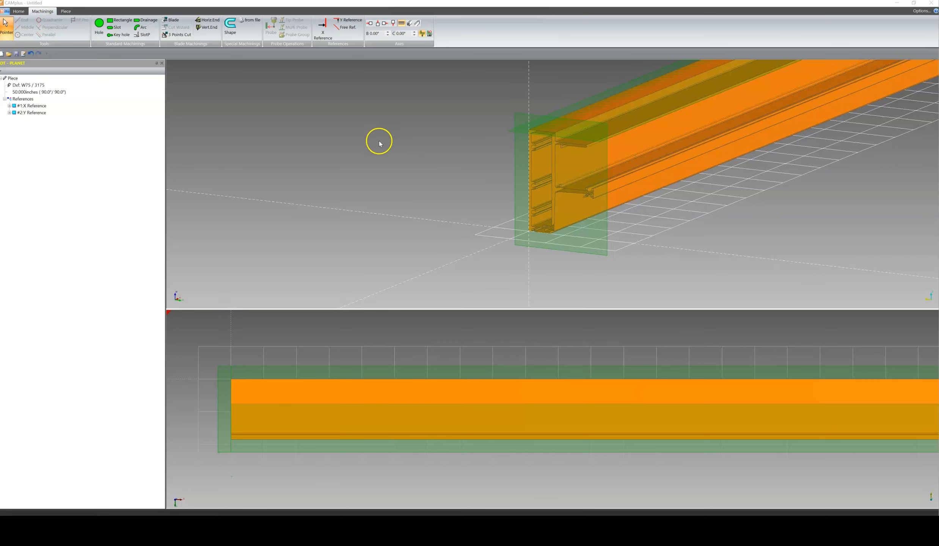
- Set the working orientation to B 90° and define a hole of 0.188 in diameter with a profiling path
click(370, 23)
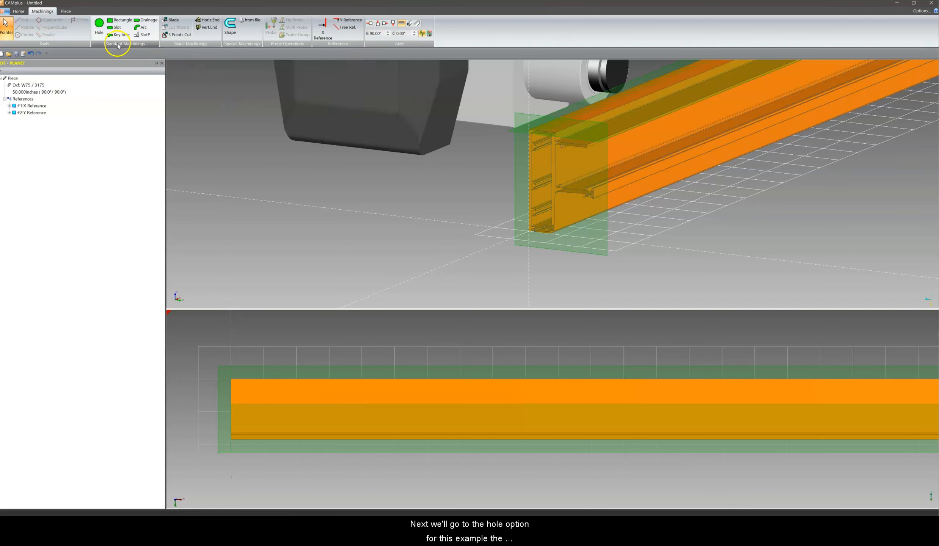
click(99, 27)
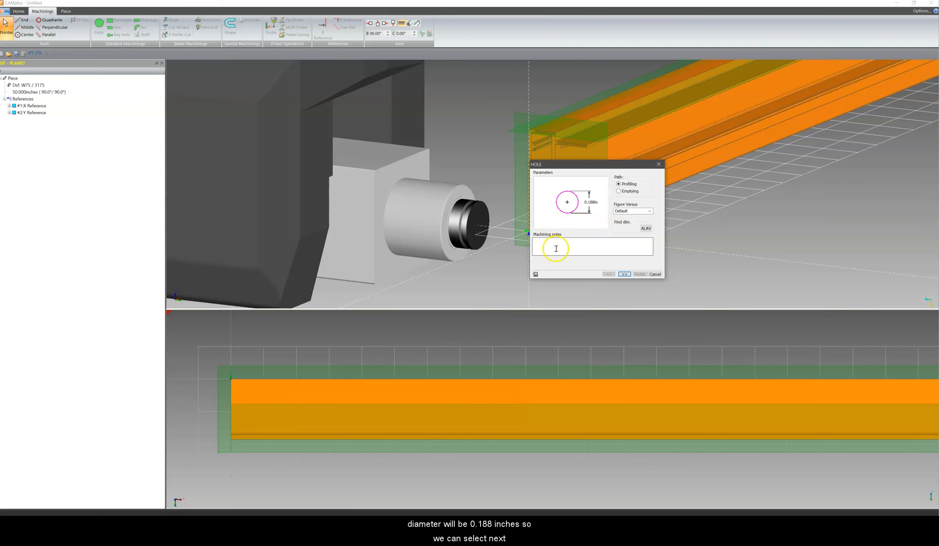
click(625, 276)
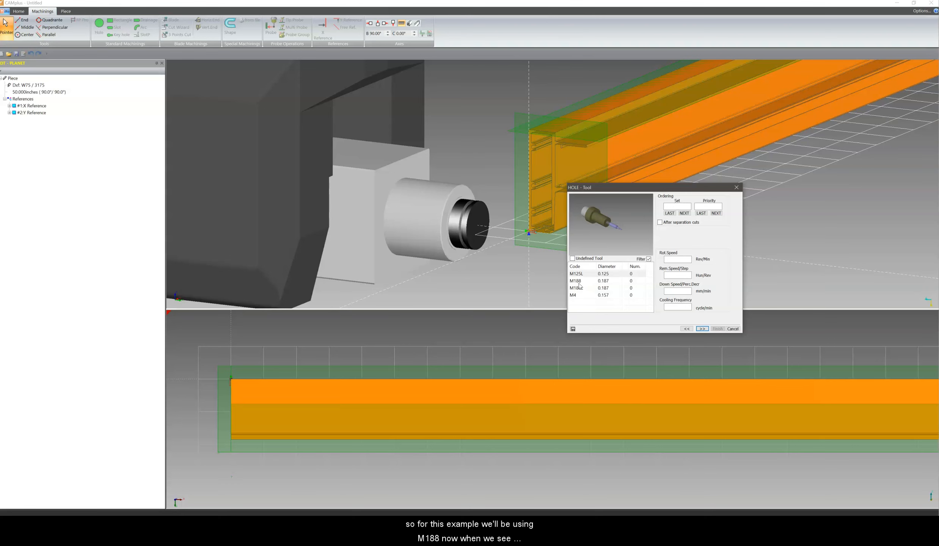
- Compare the M188 and M188L tools and assign M188, without the extender, to the hole
click(580, 284)
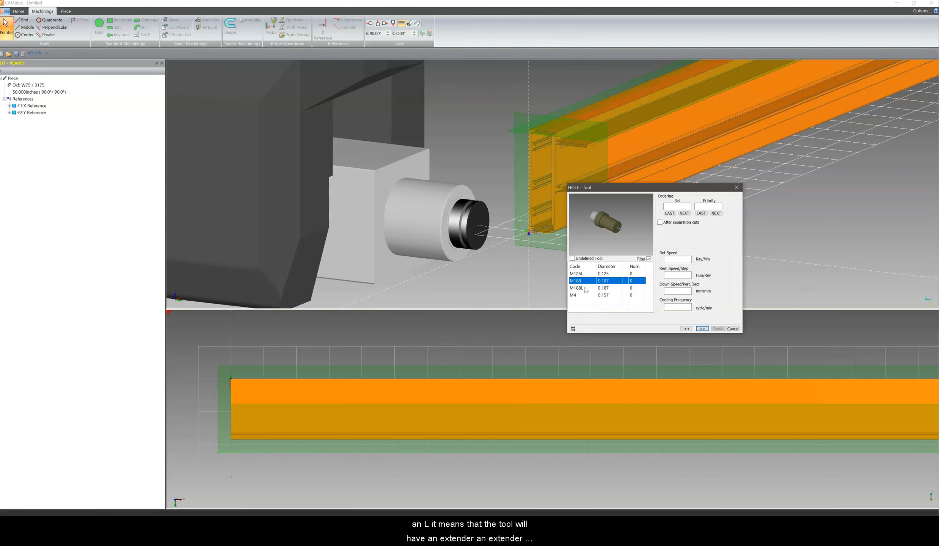
click(586, 289)
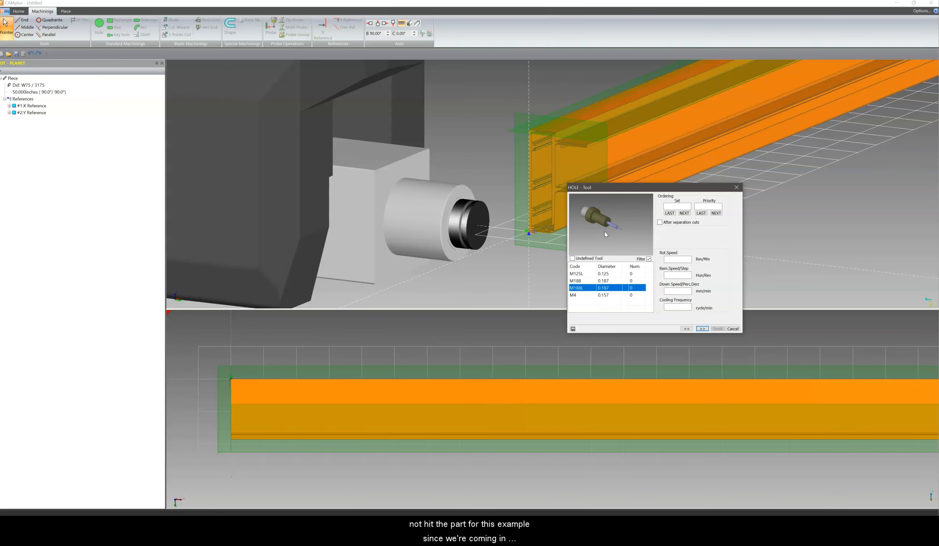
click(581, 282)
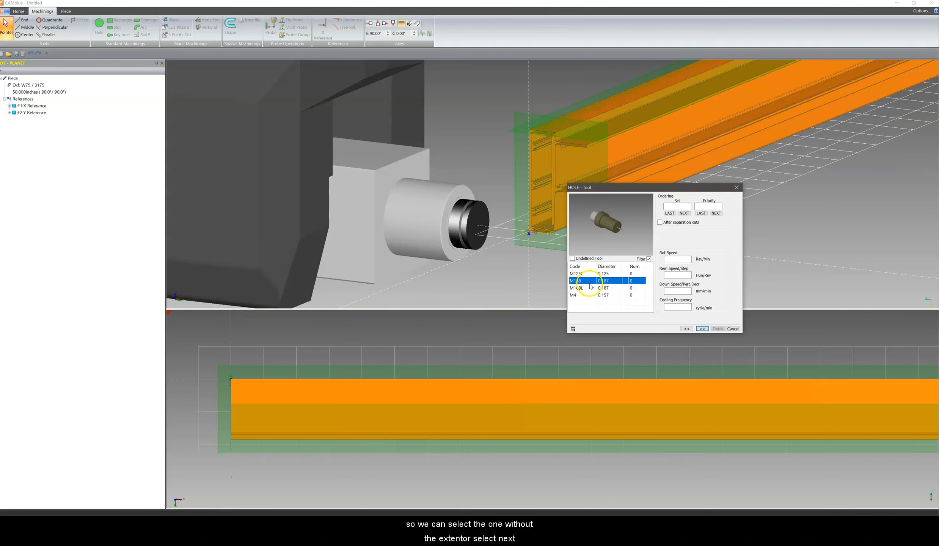
click(702, 329)
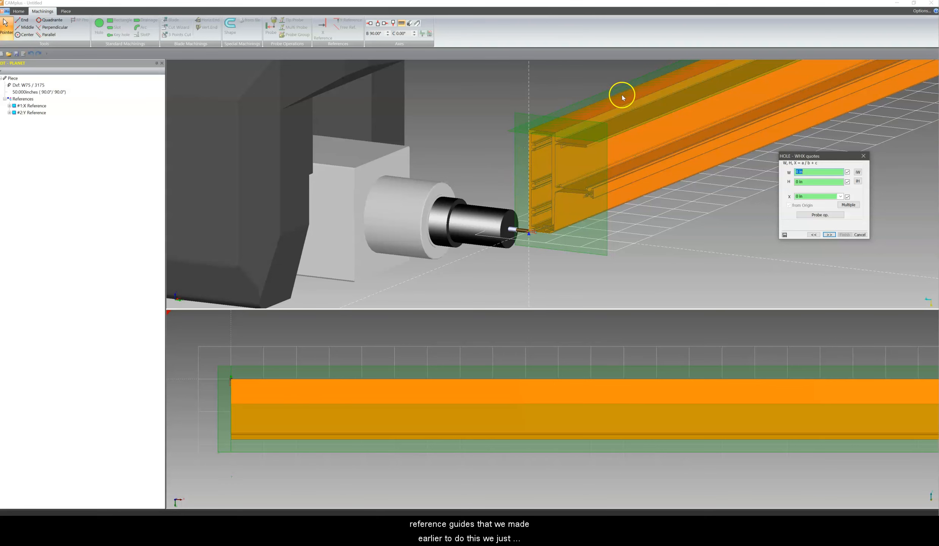
- Link the hole to the X_Position and Y_Position references, accepting W, H and X offsets of 0 in
click(521, 119)
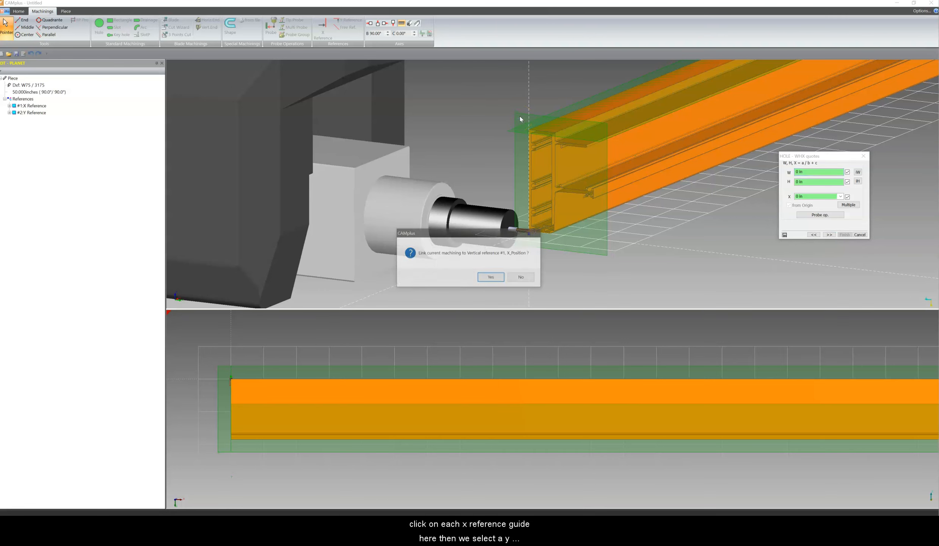
click(491, 278)
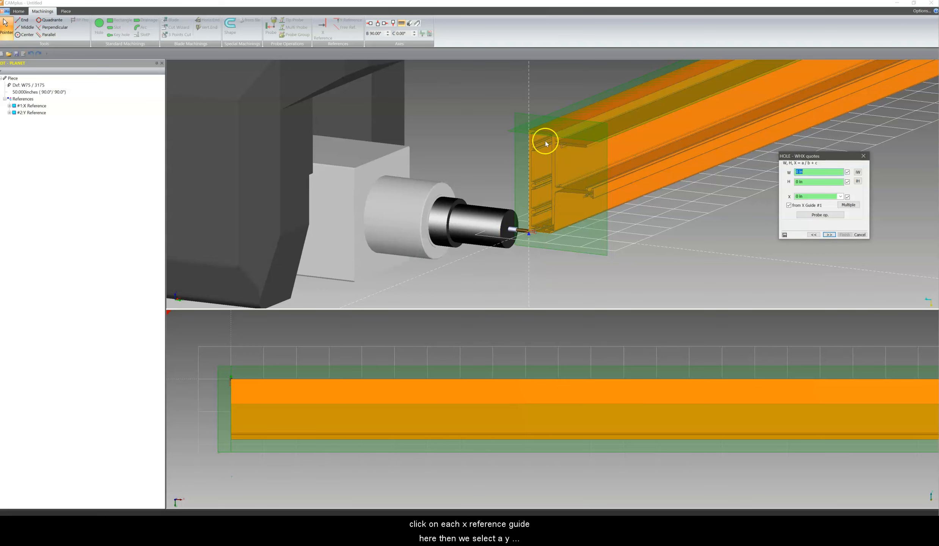
click(567, 111)
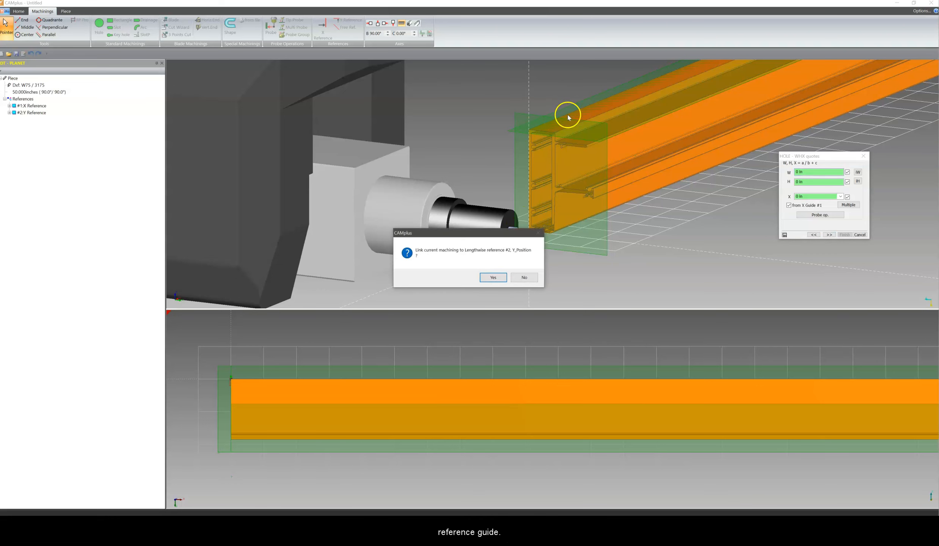
click(493, 278)
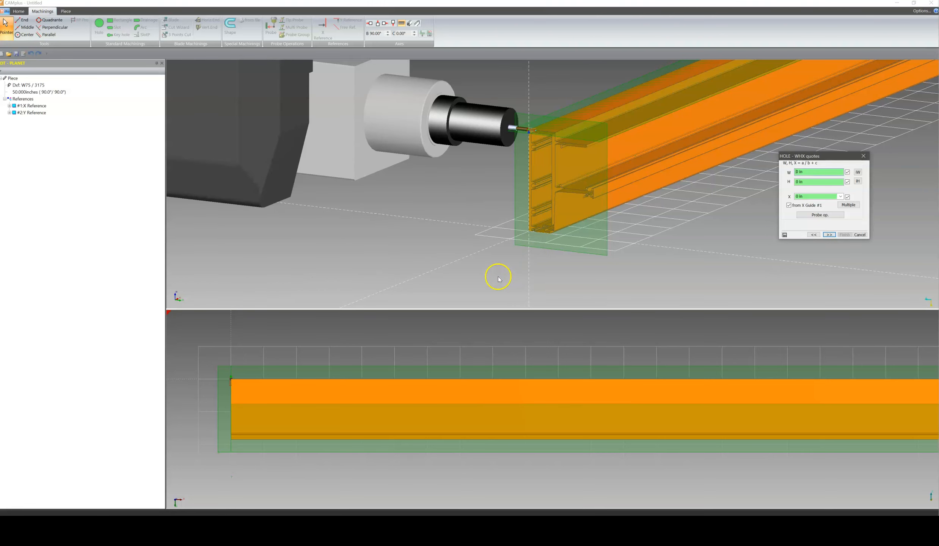
scroll(535, 136, up, 2)
scroll(531, 129, up, 2)
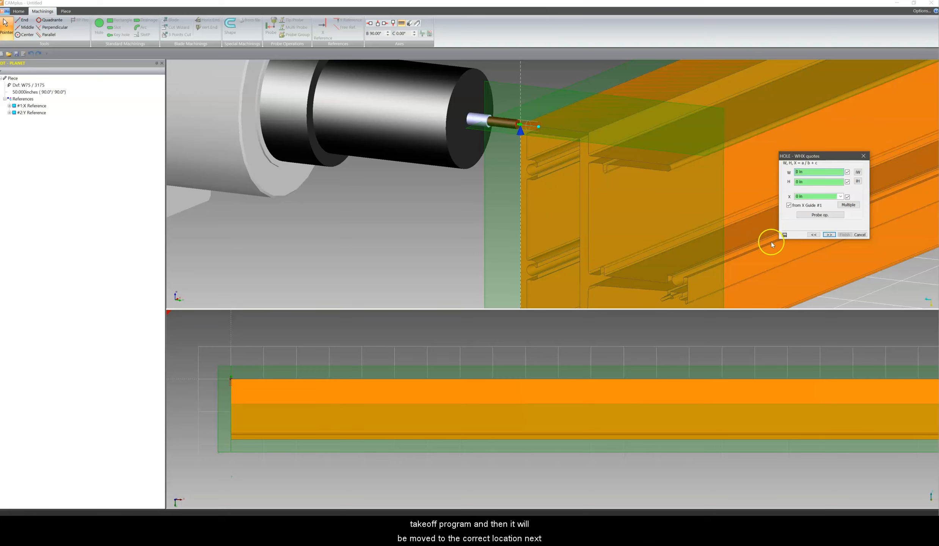
click(829, 235)
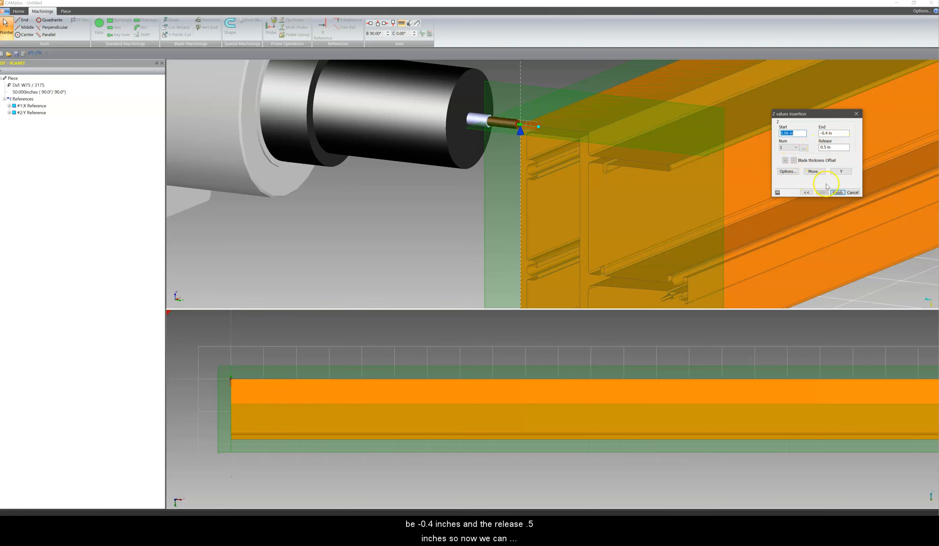
- Complete the hole with a Z end of -0.4 in and a release of 0.5 in
click(837, 193)
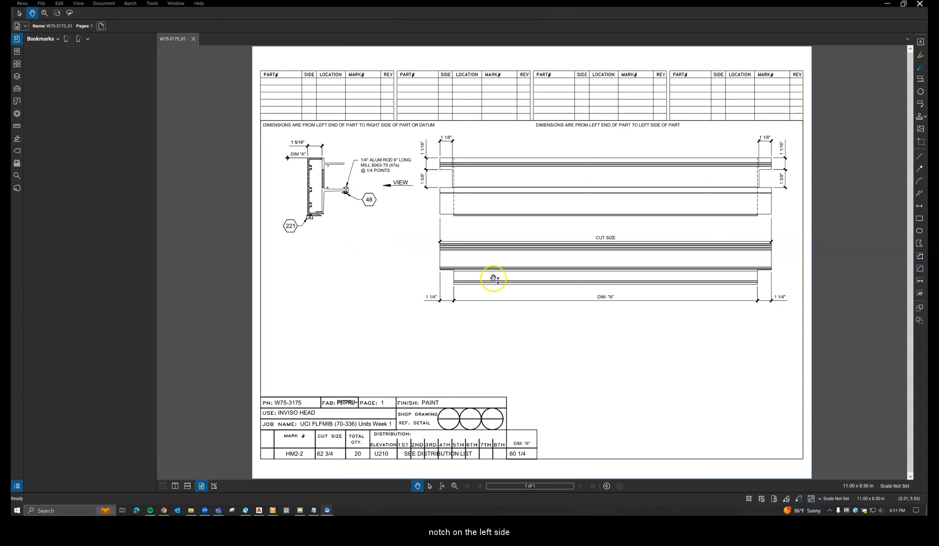
- Leave the W75-3175 shop drawing for CAMplus and set the machine configuration to planet
click(883, 3)
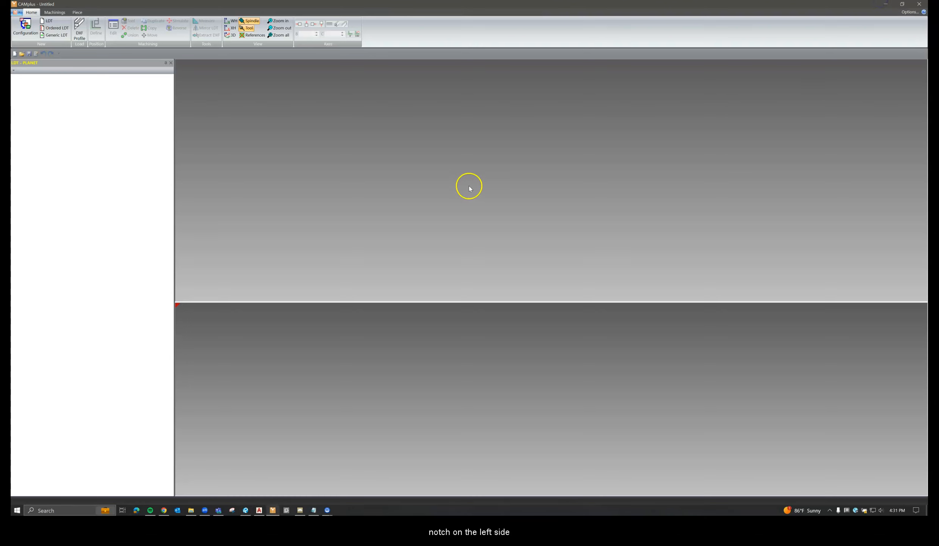
click(25, 31)
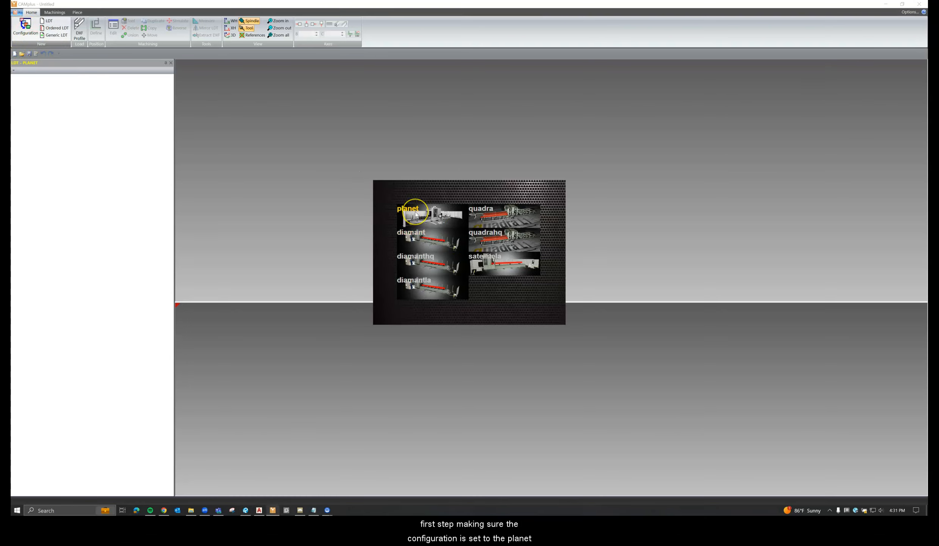
click(415, 212)
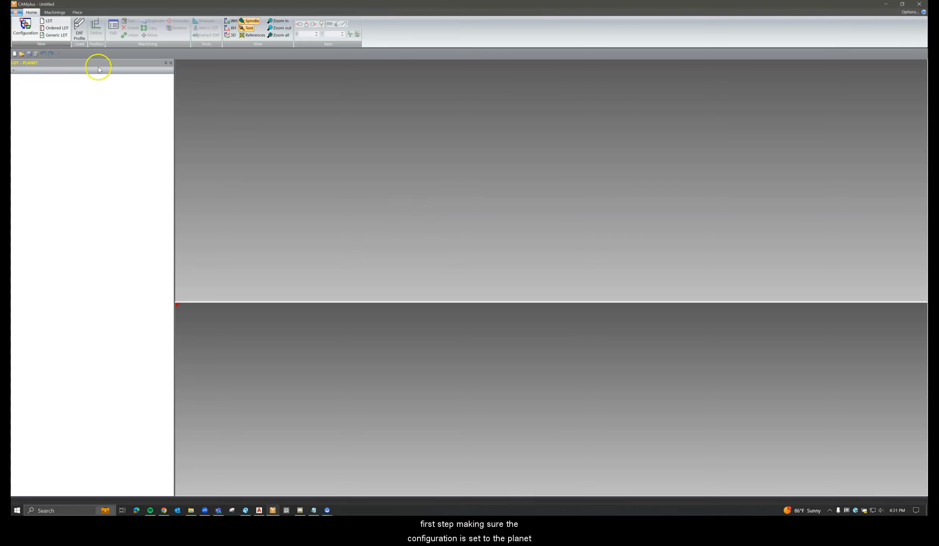
- Load the DXF profile 3175 from the W75 folder
click(80, 35)
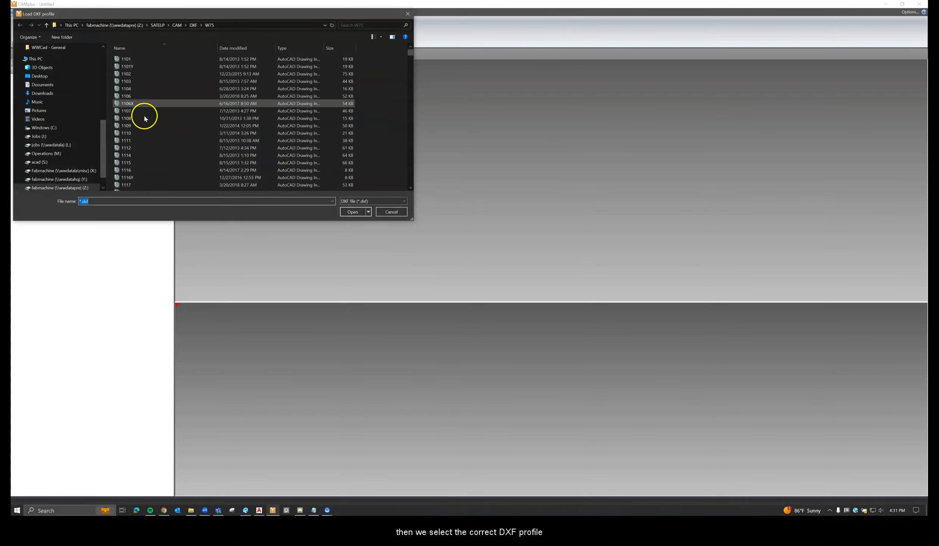
click(141, 140)
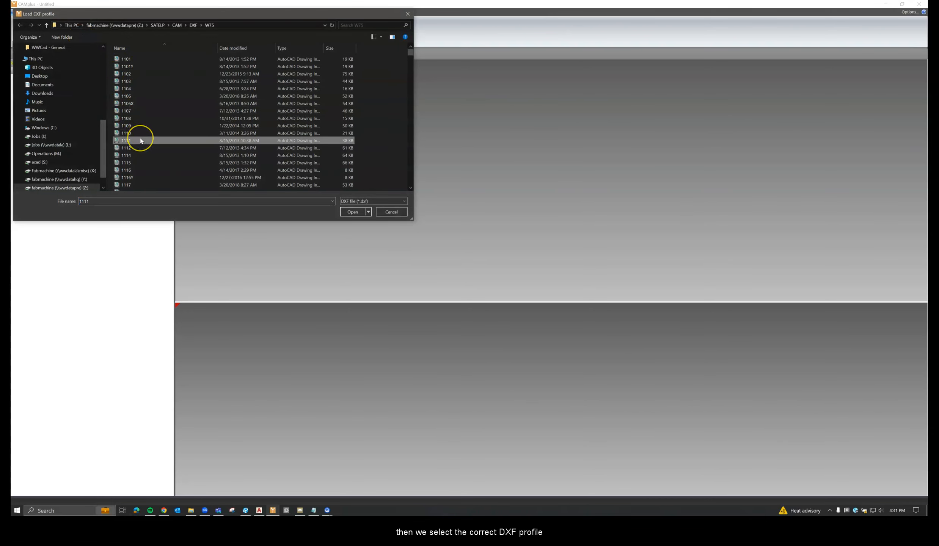
text(3175)
click(134, 94)
double_click(151, 96)
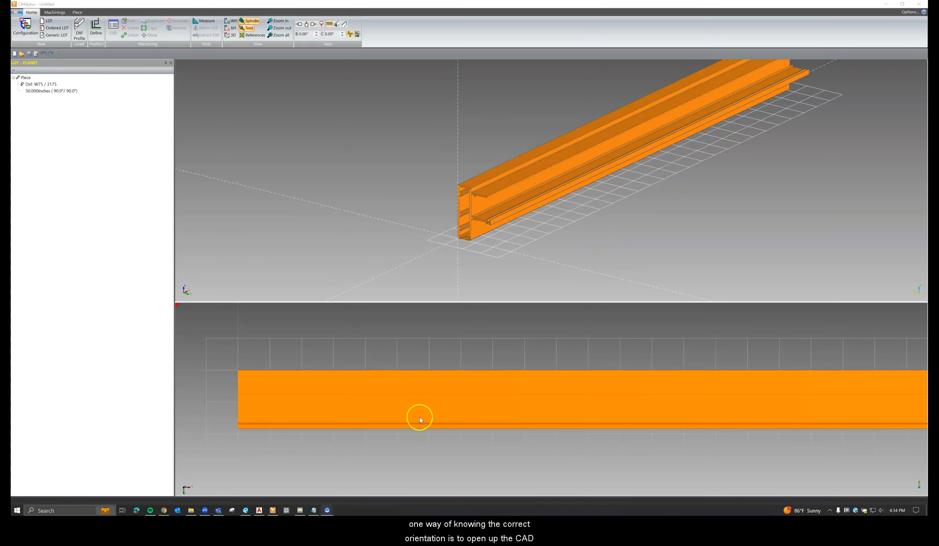
- Compare the profile's end-view orientation in CAMplus with the W75-3175_01 drawing in AutoCAD
click(259, 510)
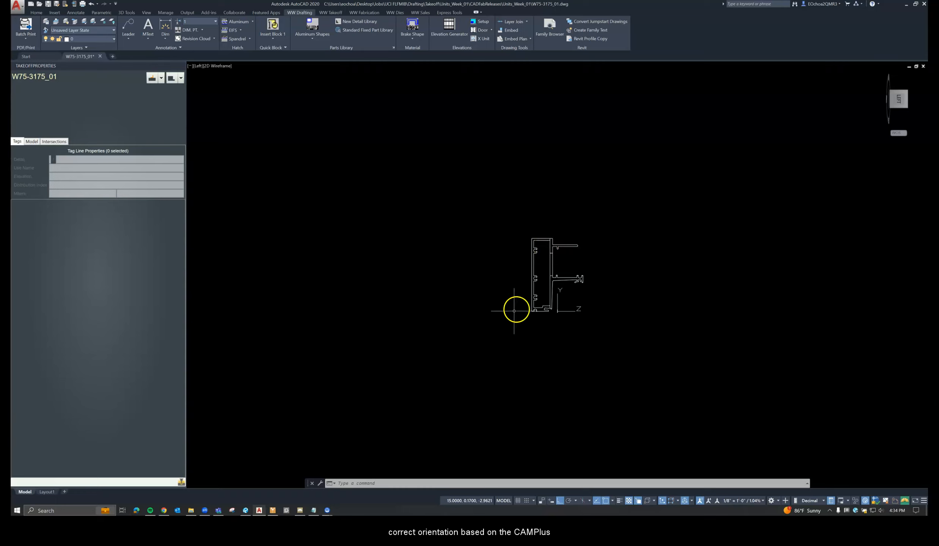
click(273, 510)
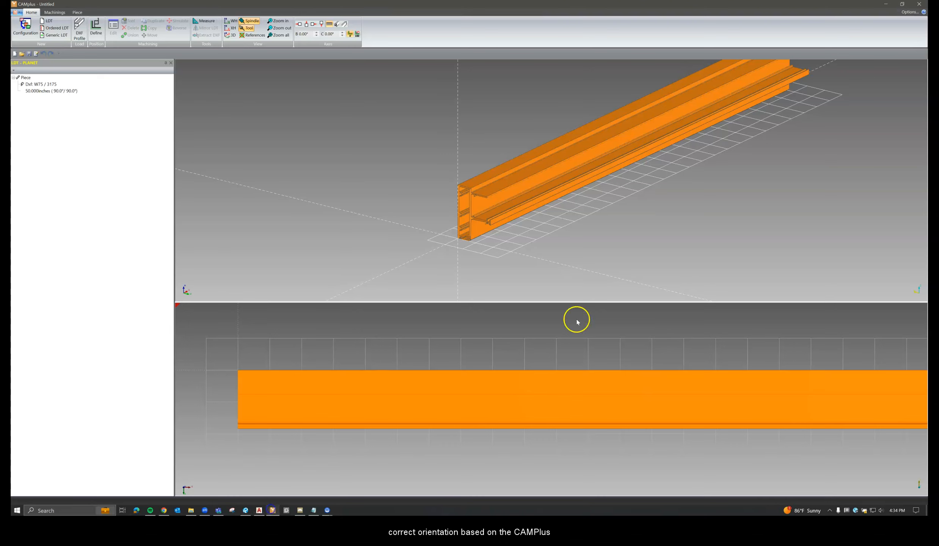
double_click(606, 264)
scroll(533, 279, up, 4)
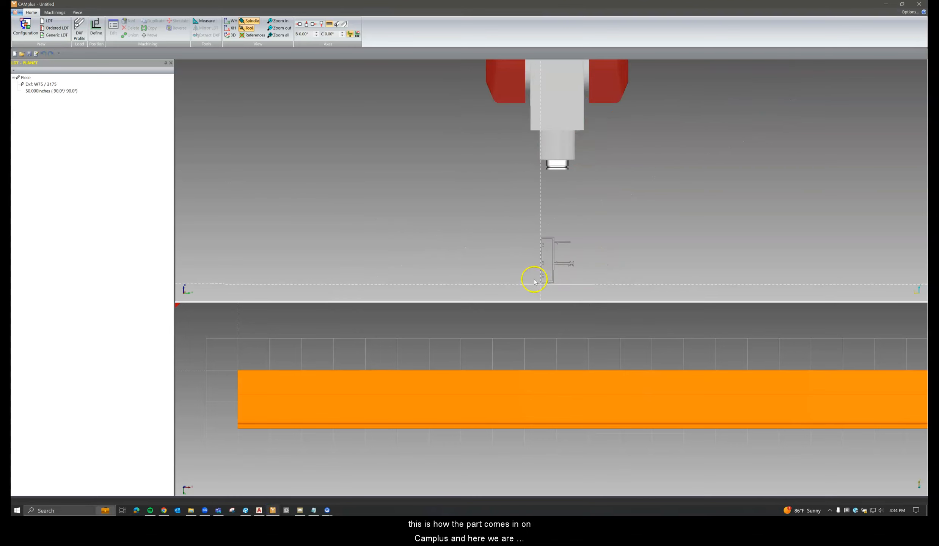
middle_drag(650, 240, 643, 202)
scroll(524, 247, up, 2)
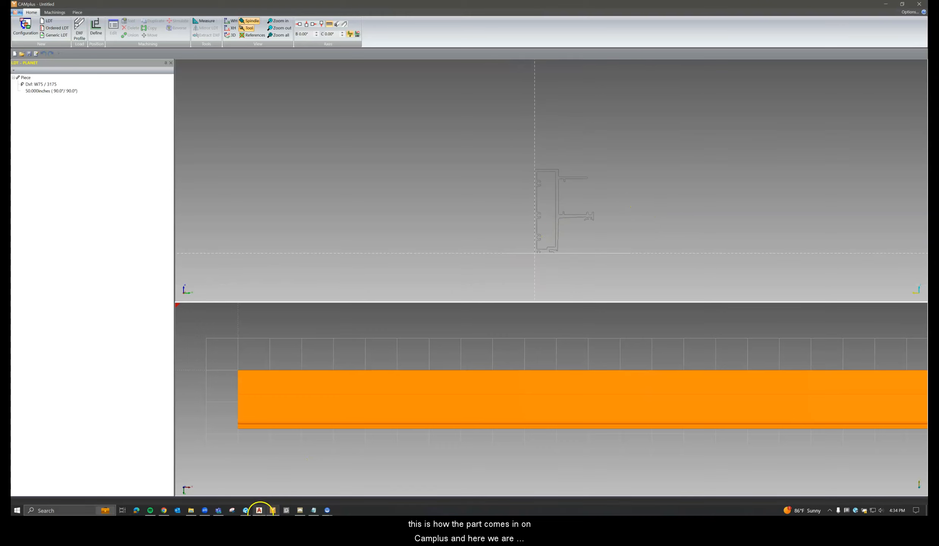
click(259, 510)
scroll(554, 273, down, 4)
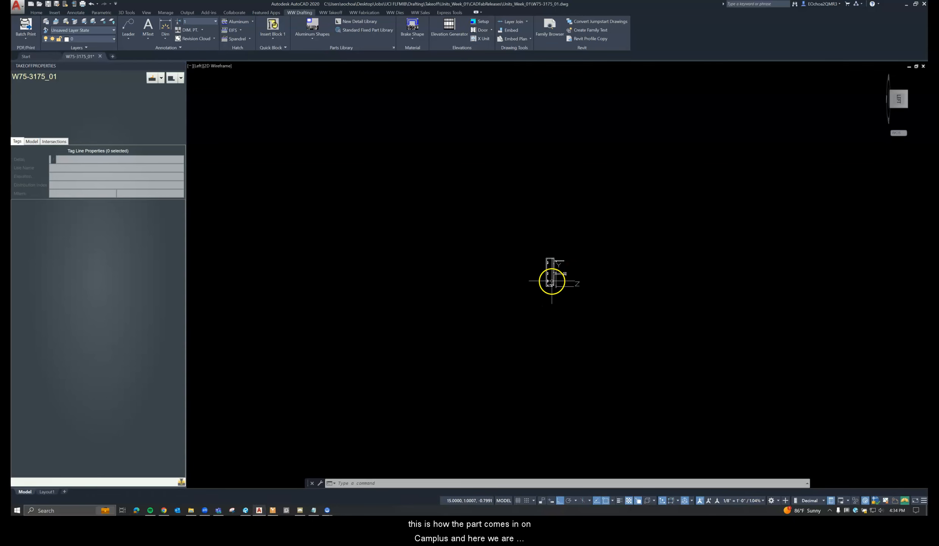
scroll(553, 281, up, 4)
scroll(546, 256, up, 2)
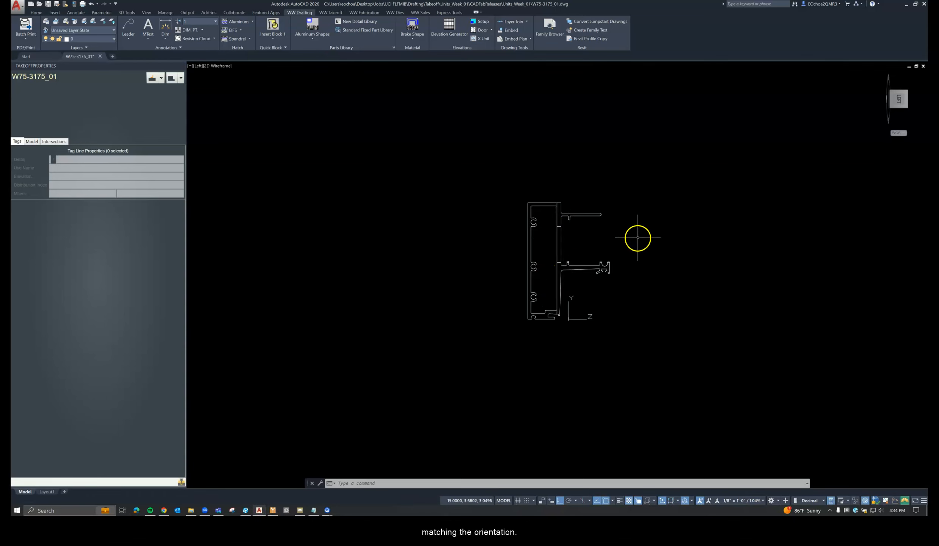
- Orbit the AutoCAD model with 3DFORBIT, then switch to CAMplus and compare the part's left side in 3D
click(651, 240)
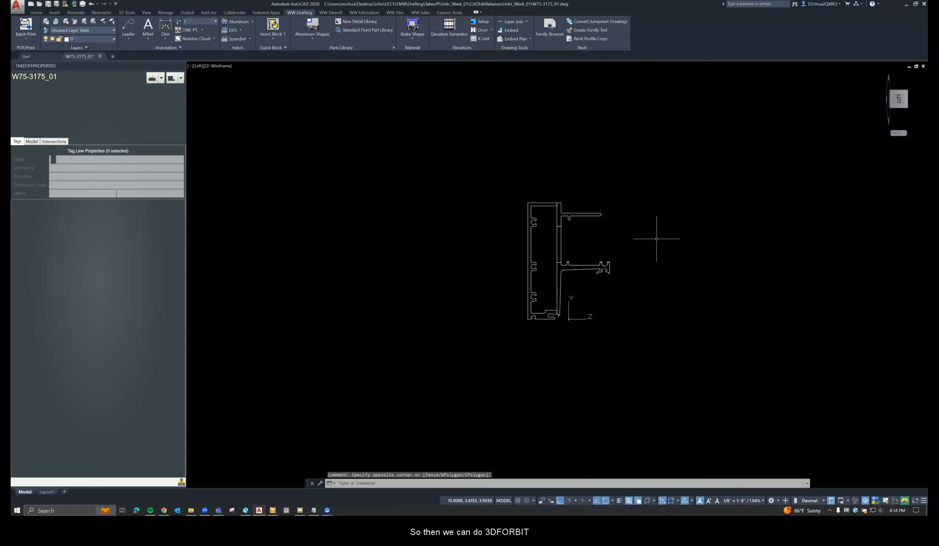
text(3DFORBIT)
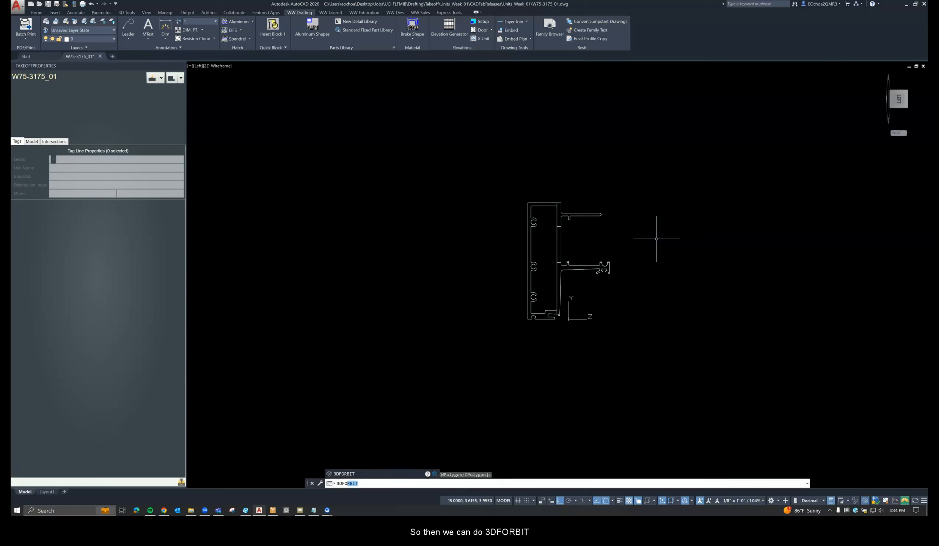
key(Return)
drag(661, 250, 637, 260)
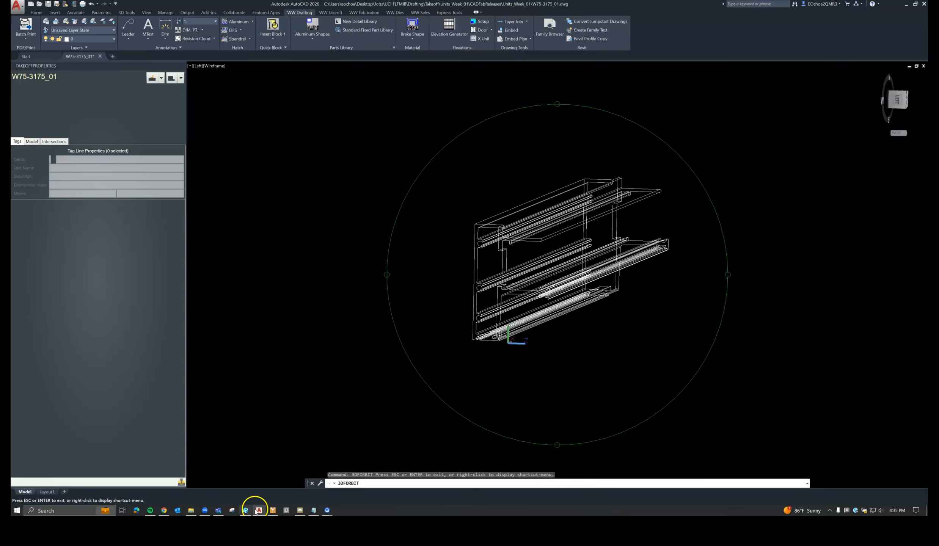
click(272, 510)
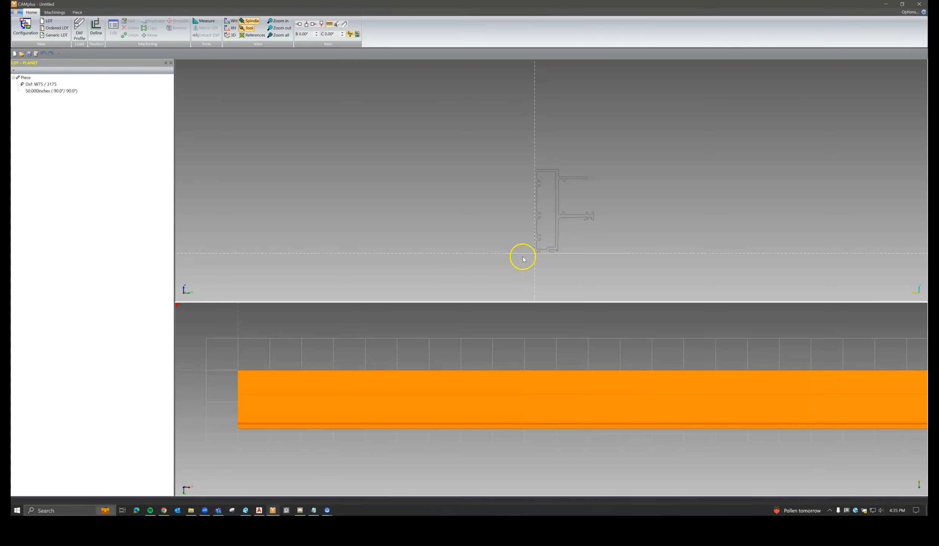
middle_drag(607, 231, 579, 241)
scroll(582, 218, down, 5)
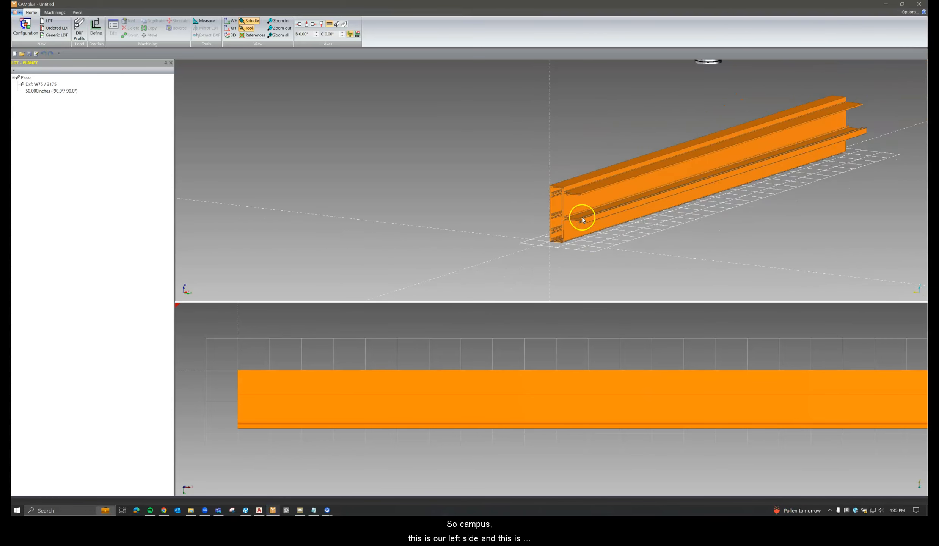
scroll(798, 123, up, 2)
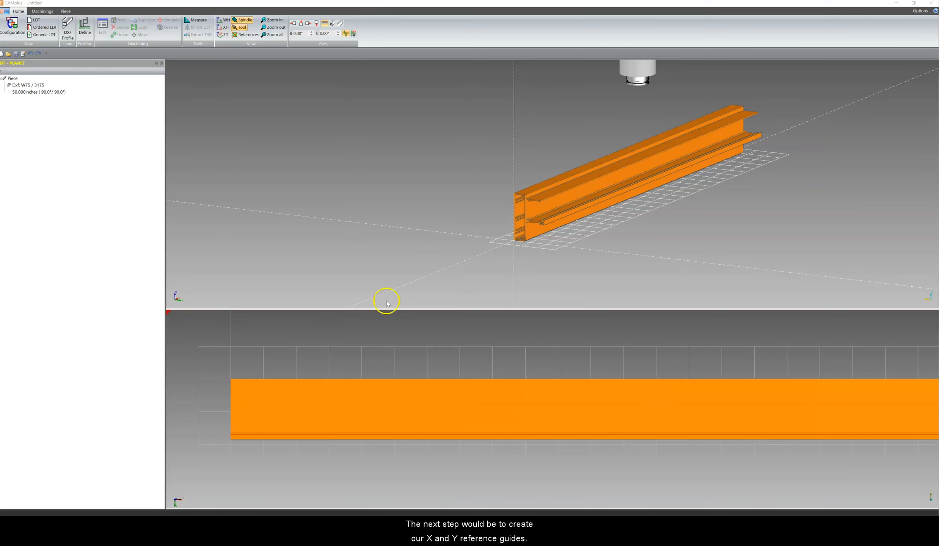
- Check the reference dimensions on the W75-3175 shop drawing and create a positioned X reference at 1.25 in in CAMplus
click(258, 512)
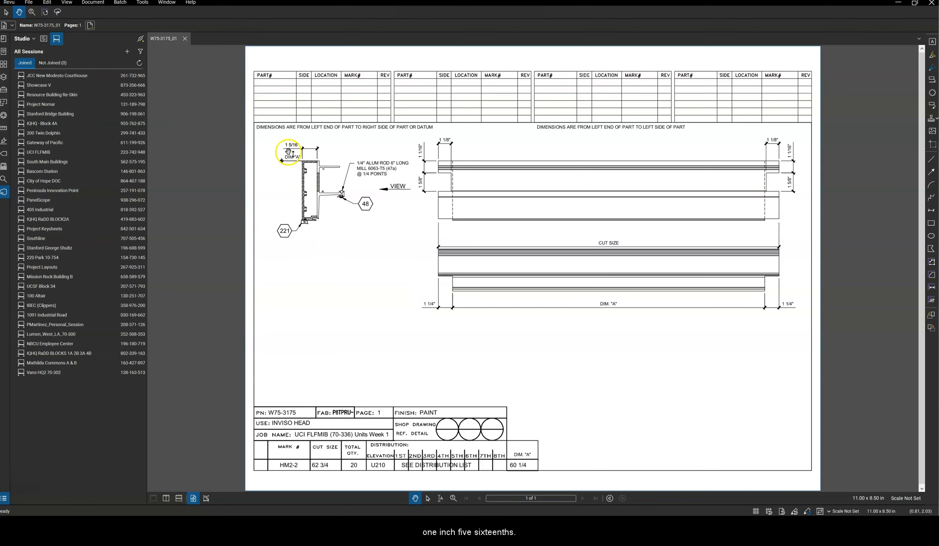
click(898, 3)
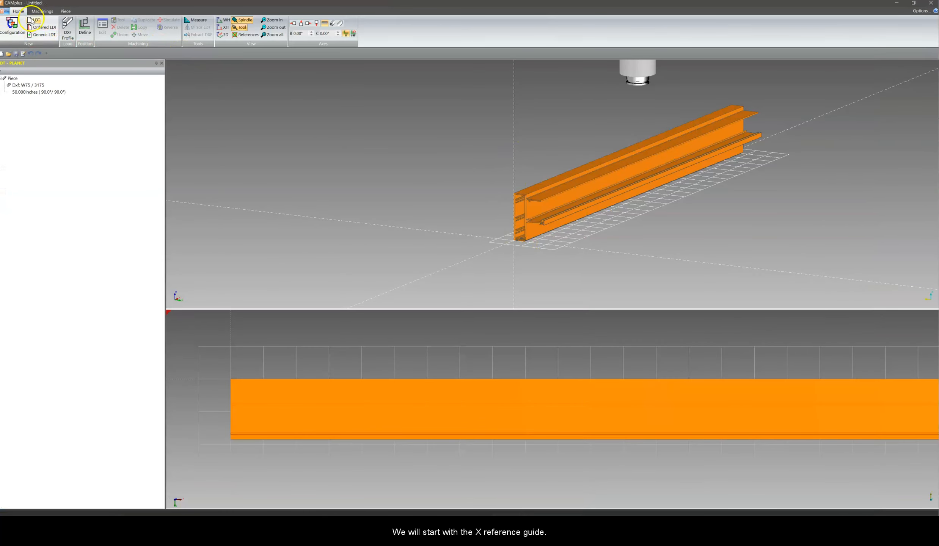
click(42, 11)
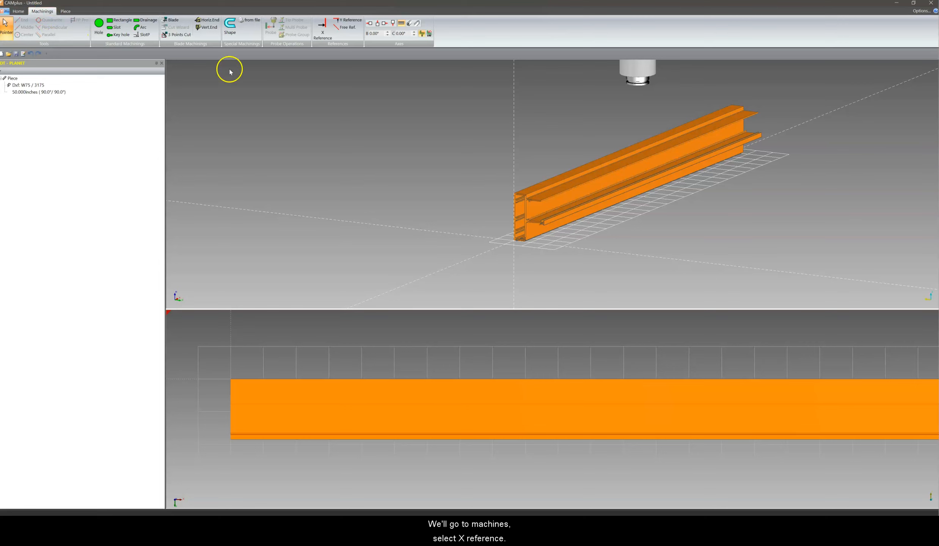
click(321, 32)
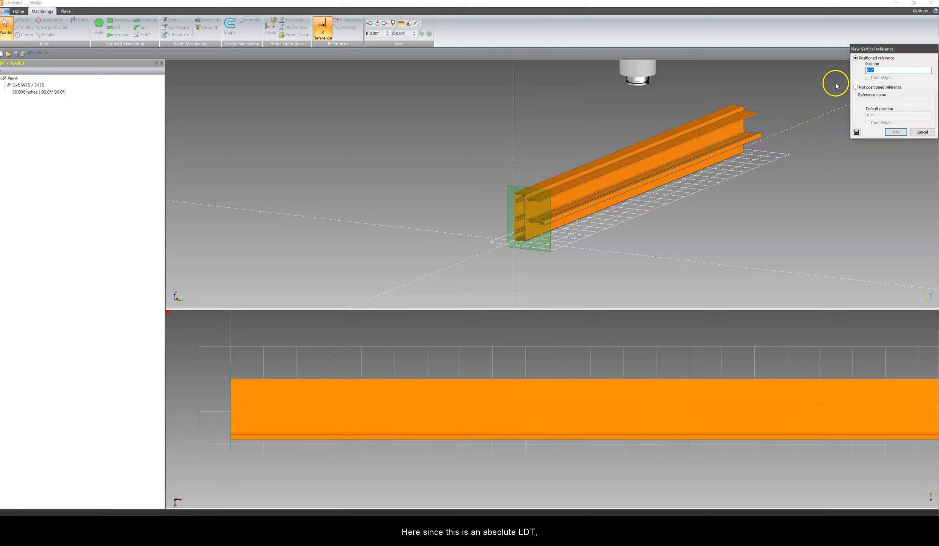
click(874, 70)
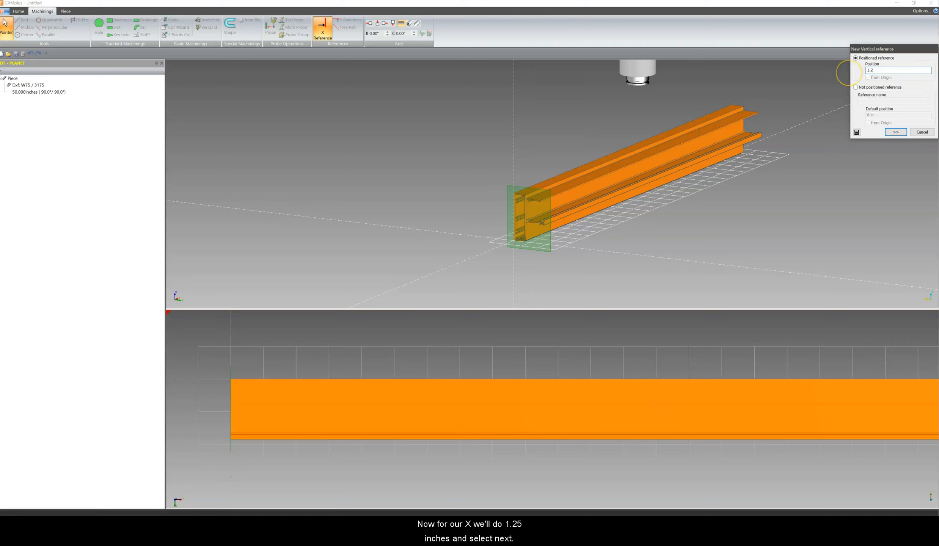
text(1.25)
click(895, 132)
click(894, 132)
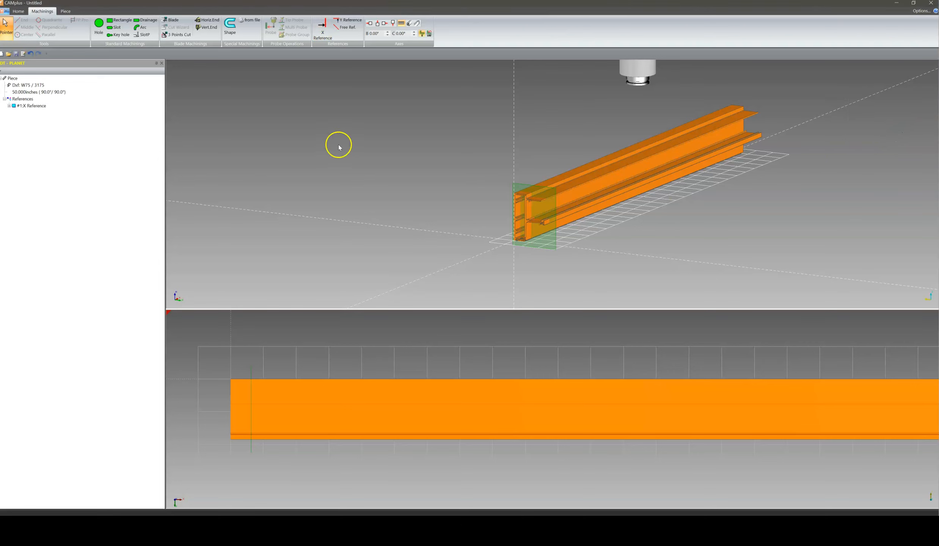
- Start a positioned Y reference and snap its starting point to the end point at the profile's upper back corner
click(344, 22)
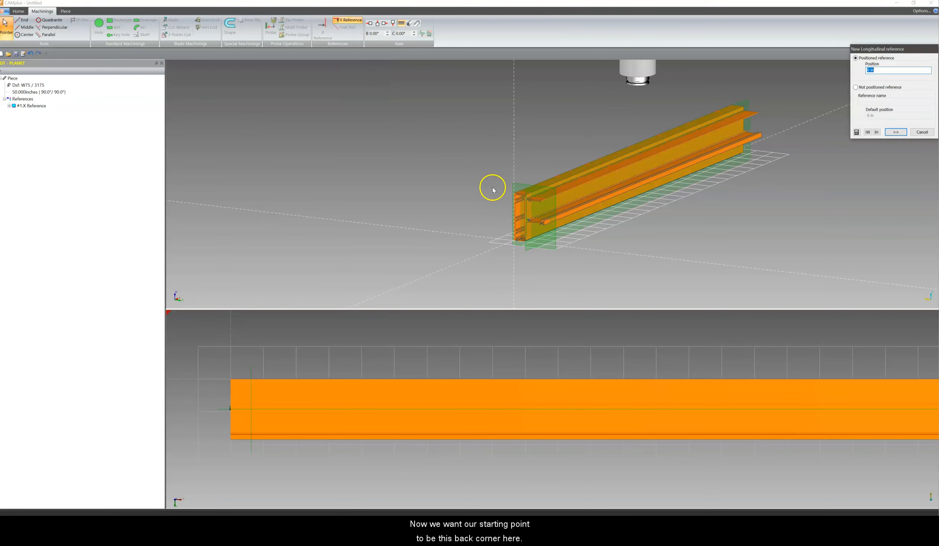
scroll(503, 190, up, 3)
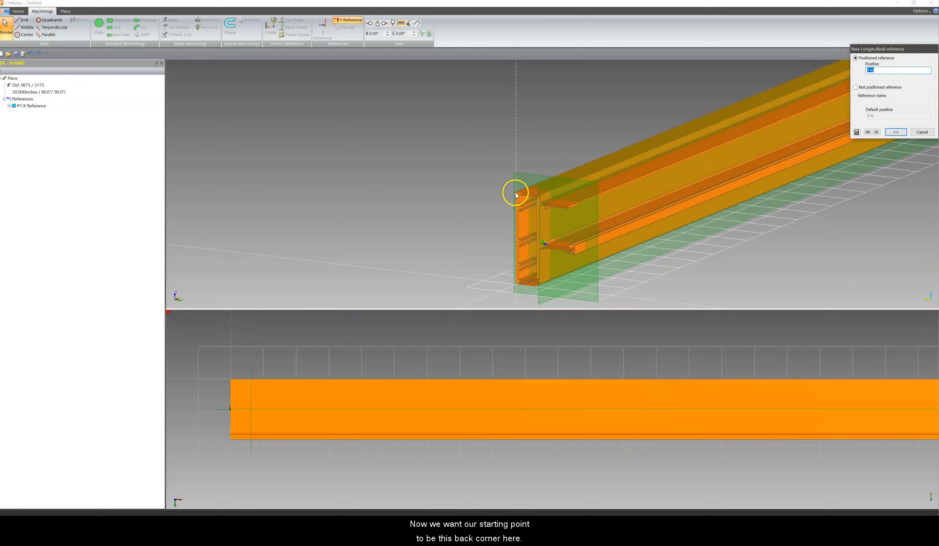
click(22, 20)
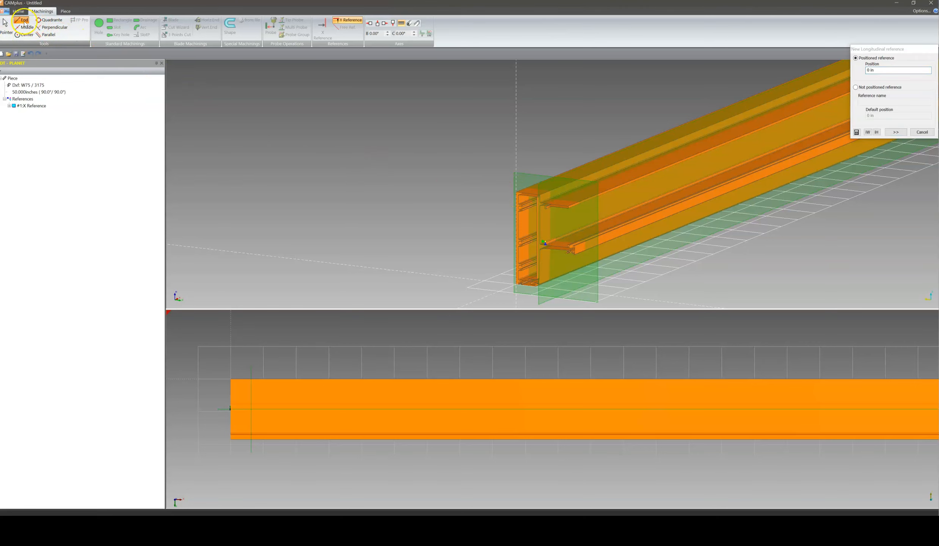
click(516, 193)
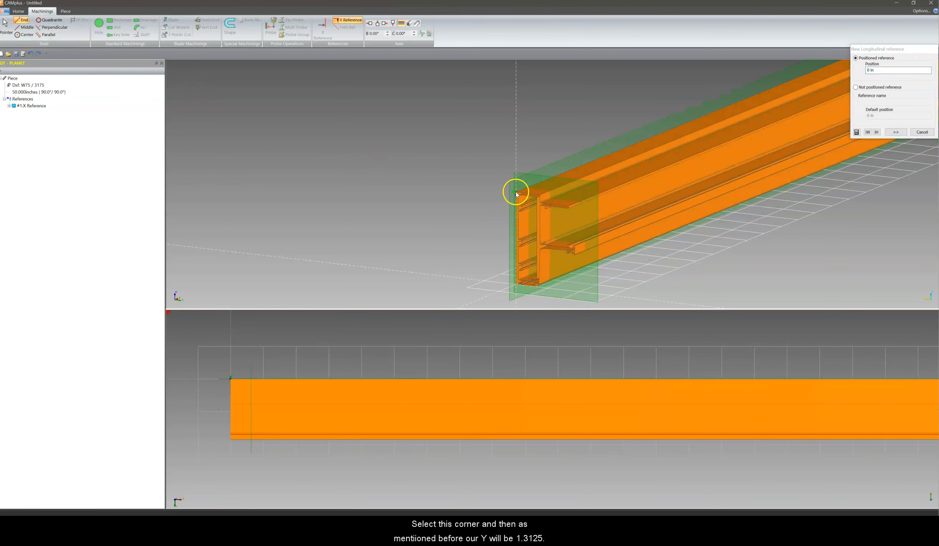
scroll(516, 193, down, 2)
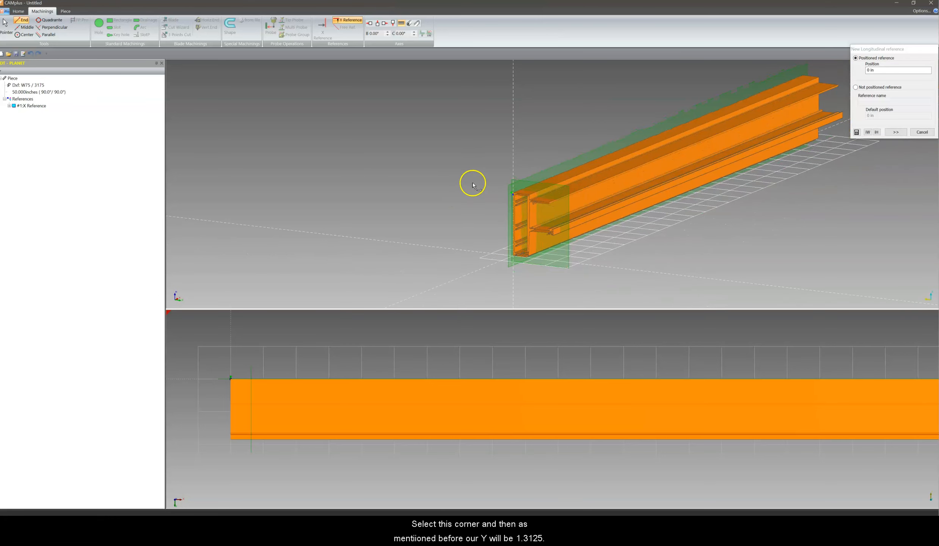
scroll(474, 186, up, 1)
- Set the Y reference's position to -1.3125 in and create it
click(881, 70)
drag(881, 70, 866, 70)
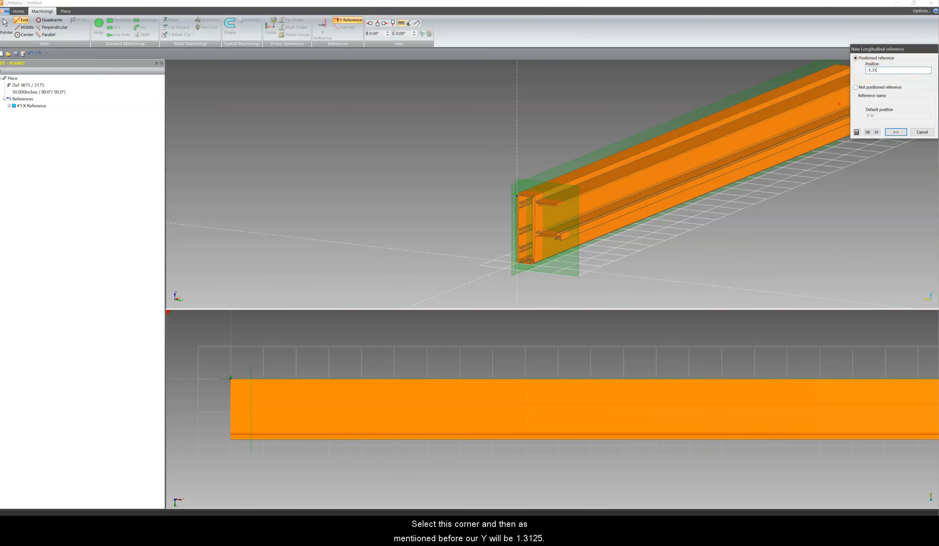
key(BackSpace)
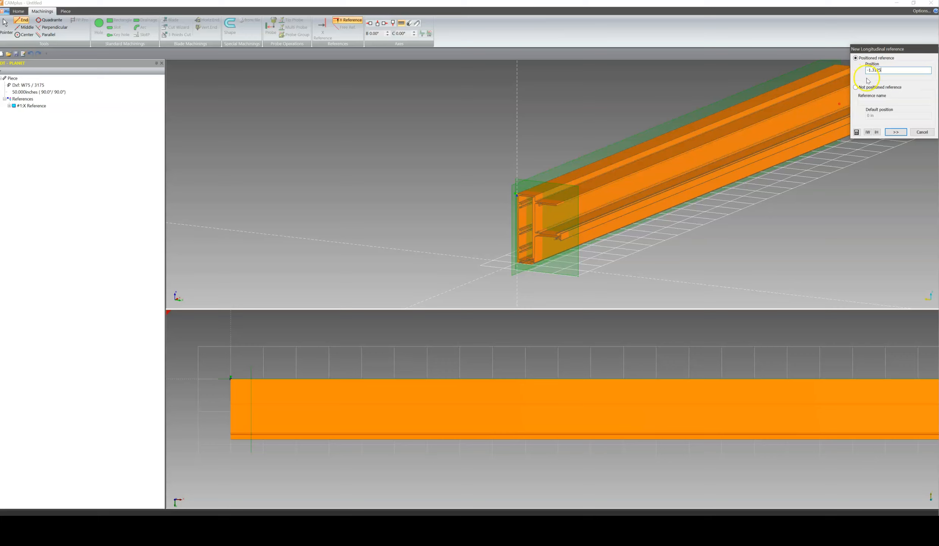
click(896, 132)
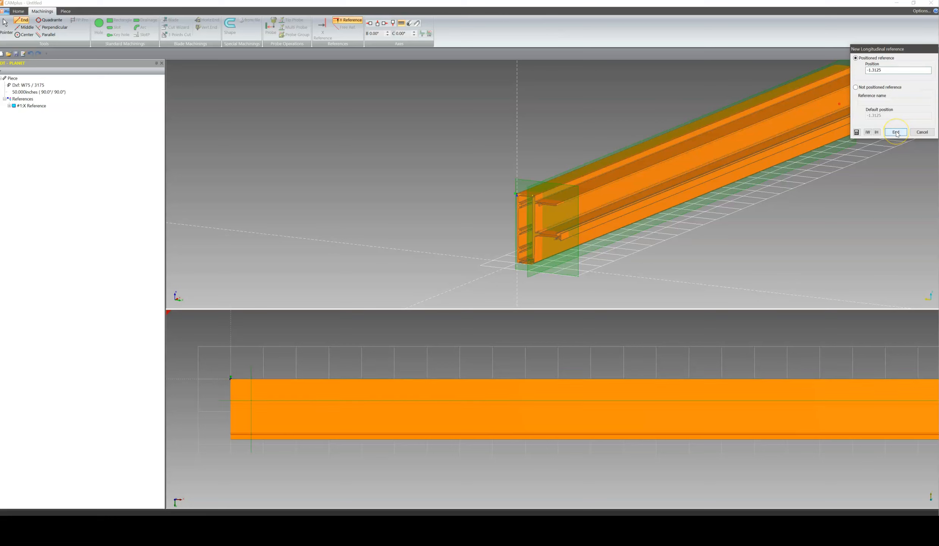
click(896, 132)
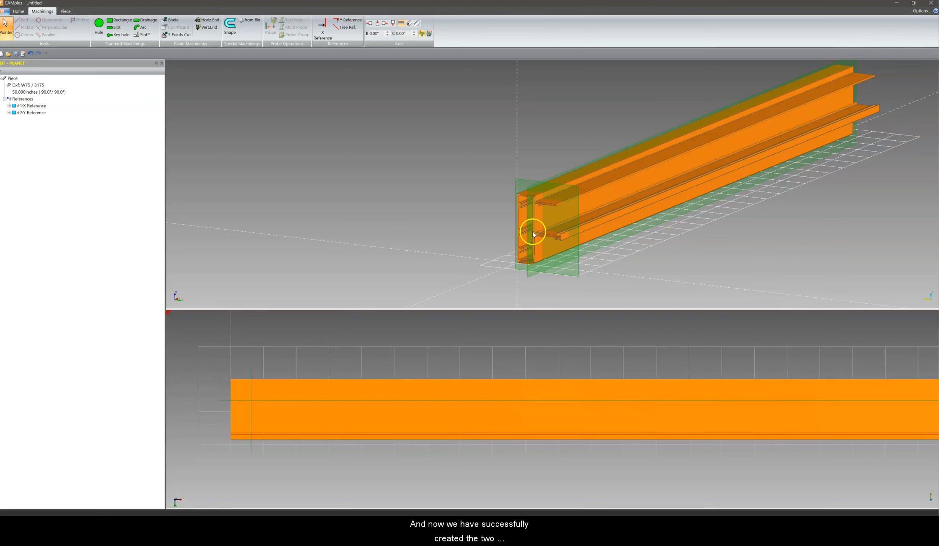
scroll(526, 200, up, 7)
scroll(526, 201, down, 8)
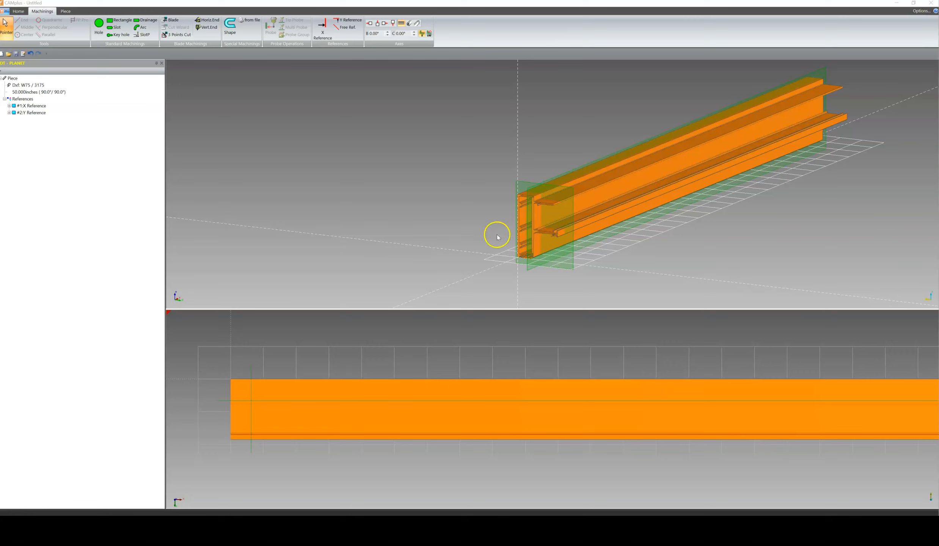
- Start a Blade machining with width 5.25 in and height 1.5 in, checking the width against the shop drawing
click(498, 234)
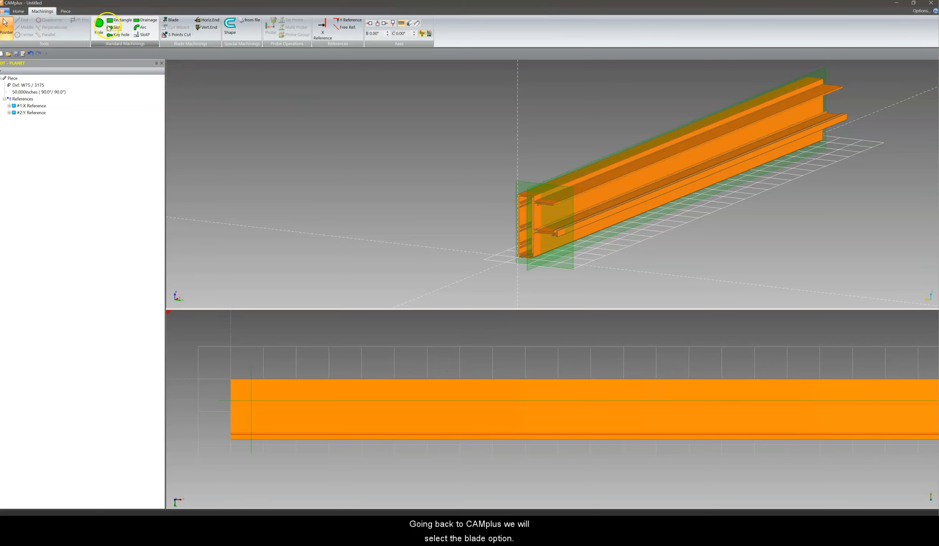
click(170, 21)
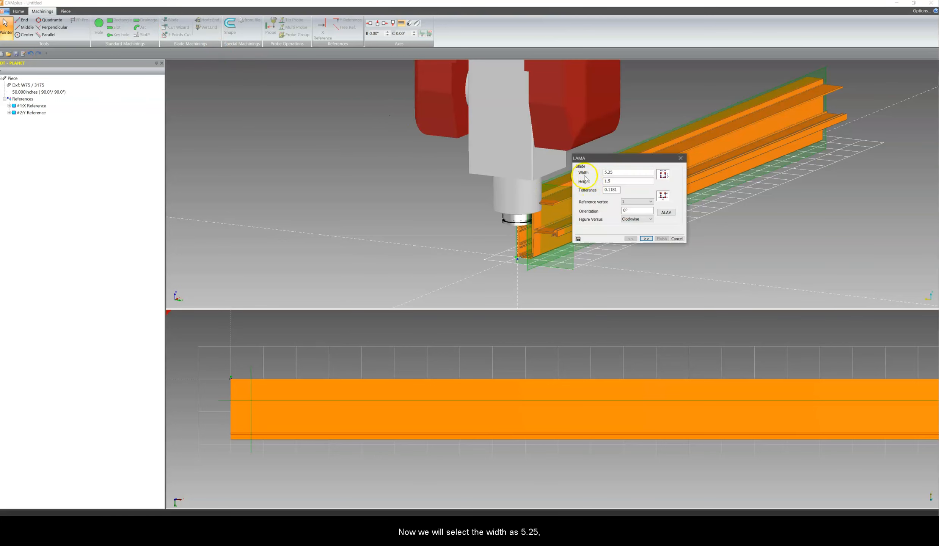
click(611, 173)
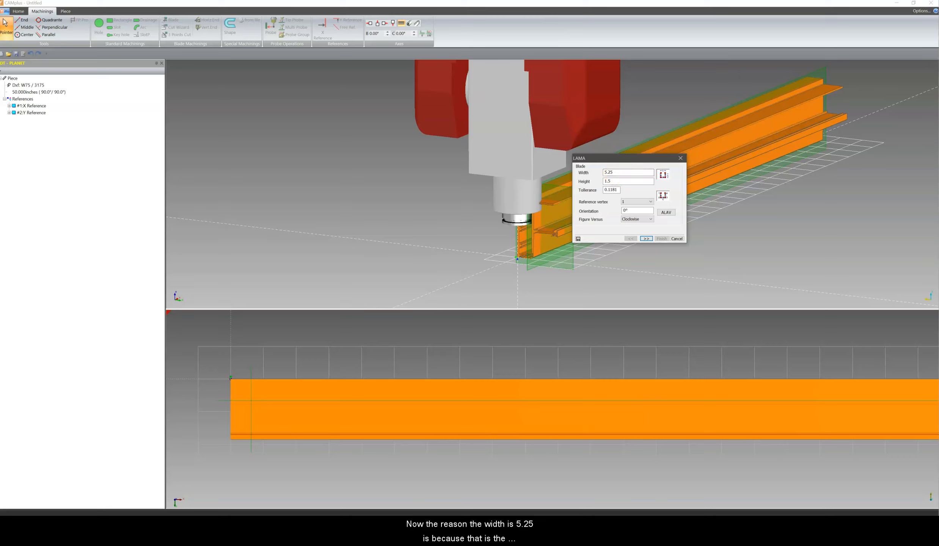
key(alt+Tab)
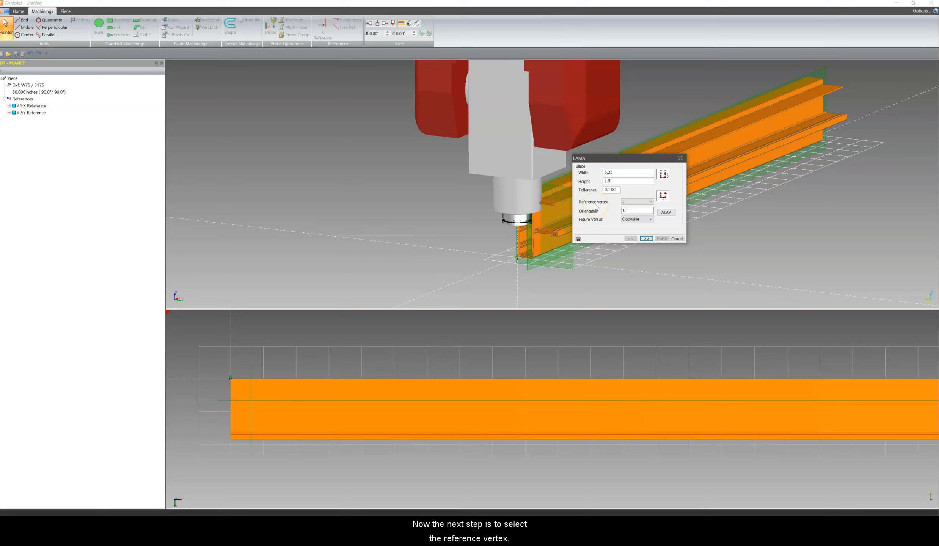
- Set the blade machining's reference vertex to 2, orientation to 90°, and figure versus to Default
click(630, 202)
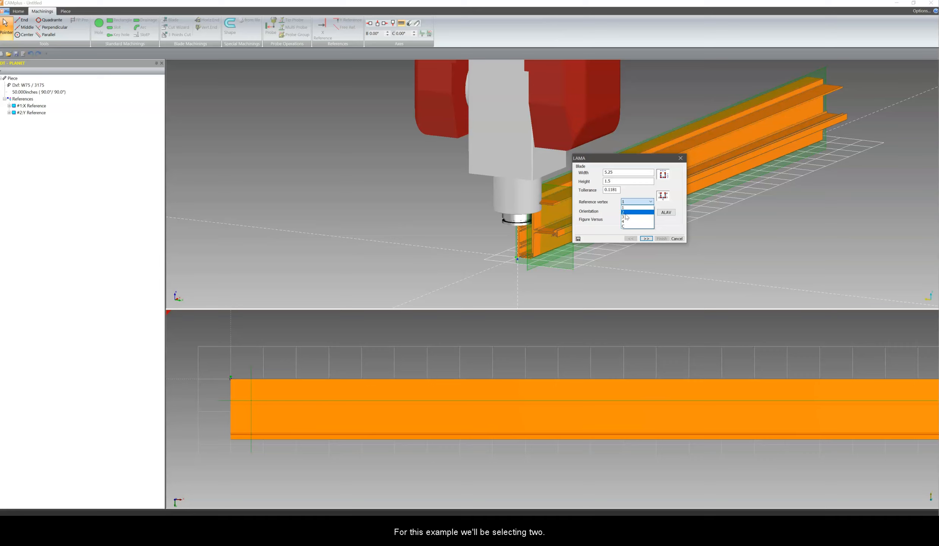
click(625, 214)
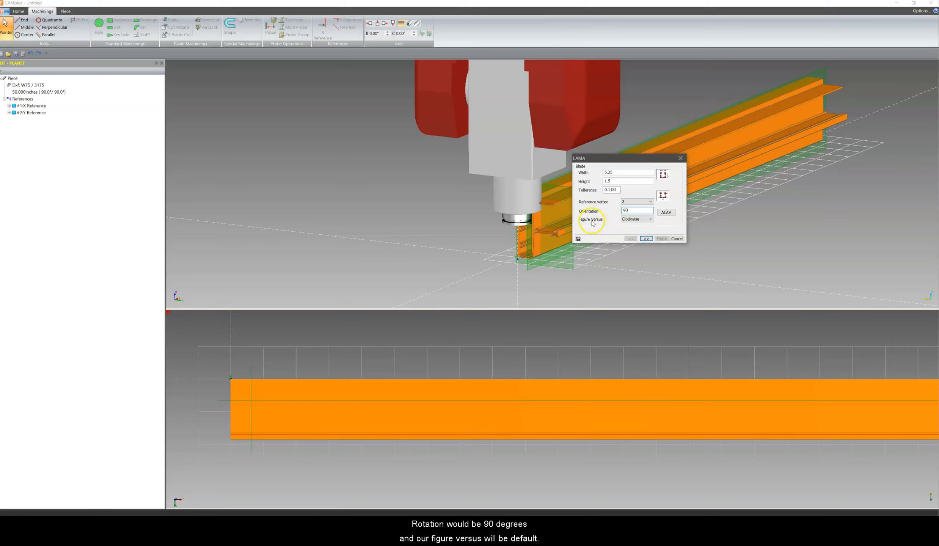
click(632, 220)
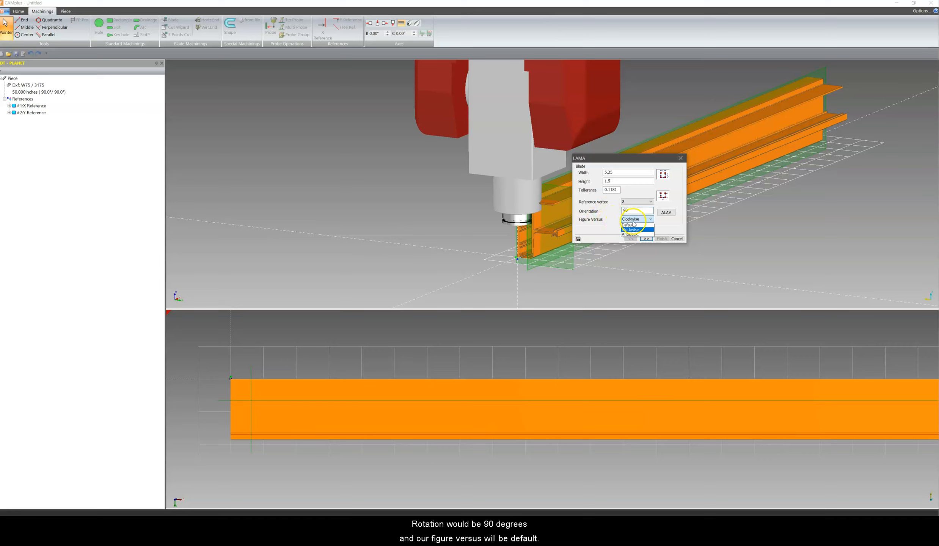
click(633, 225)
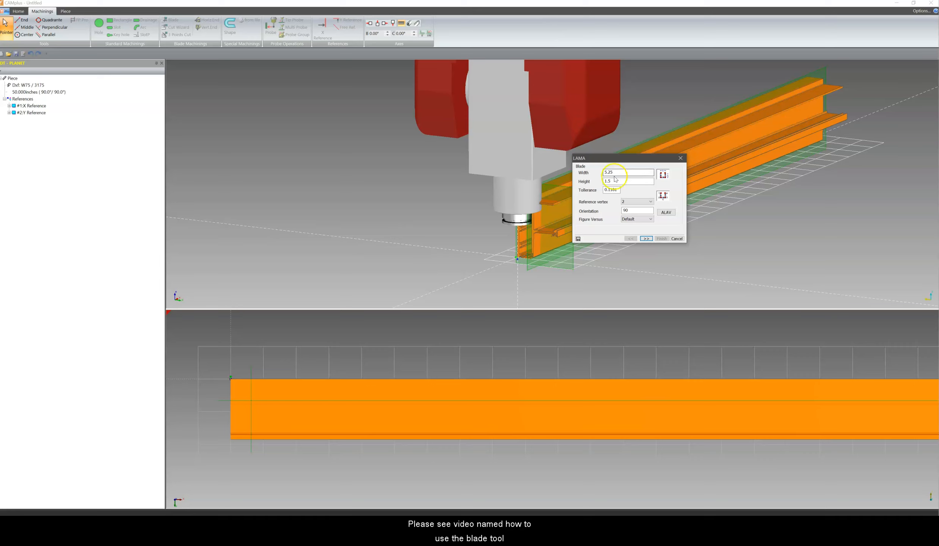
click(645, 239)
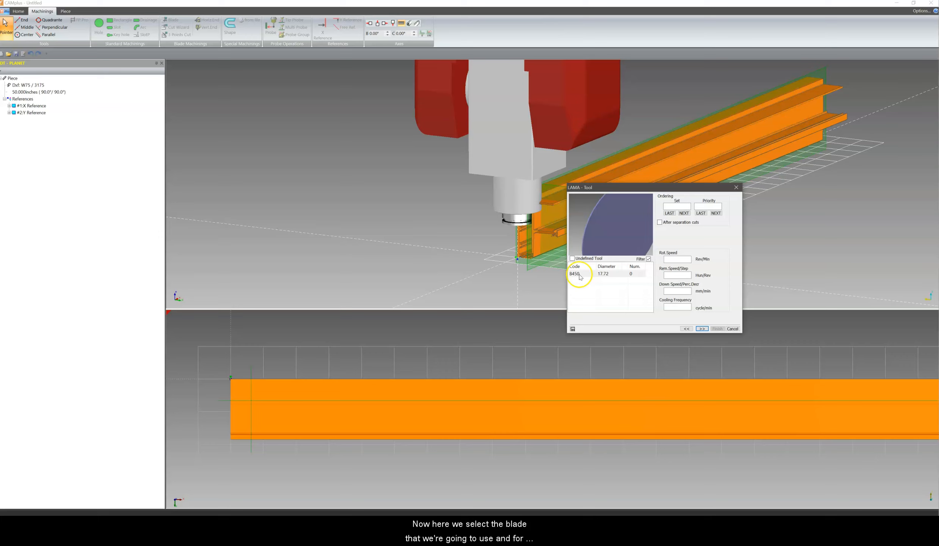
- Choose the 17.72 in diameter blade and enable After separation cuts for the machining
click(580, 275)
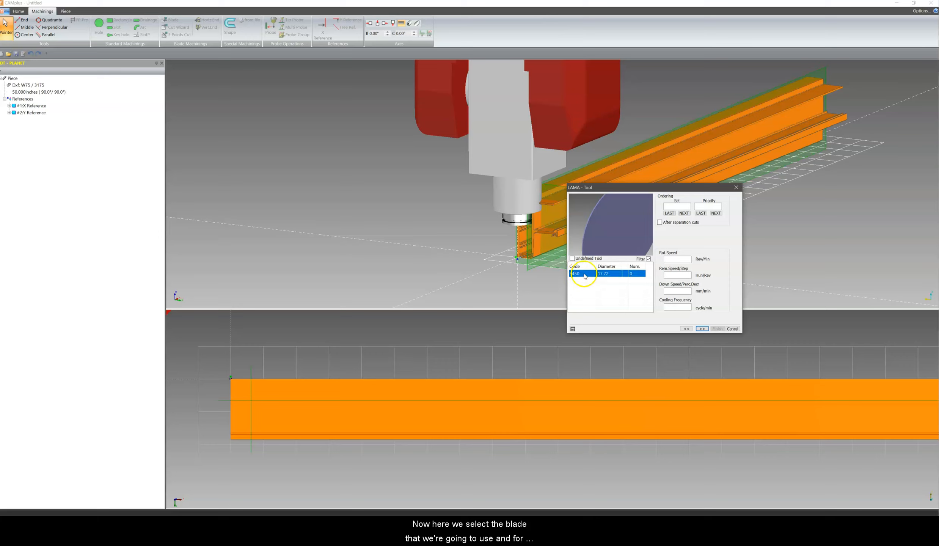
click(606, 266)
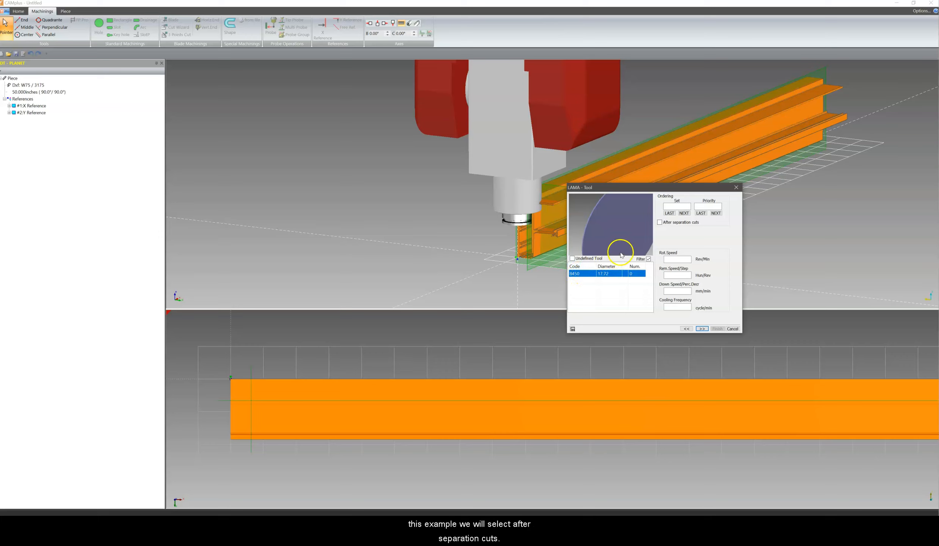
click(660, 224)
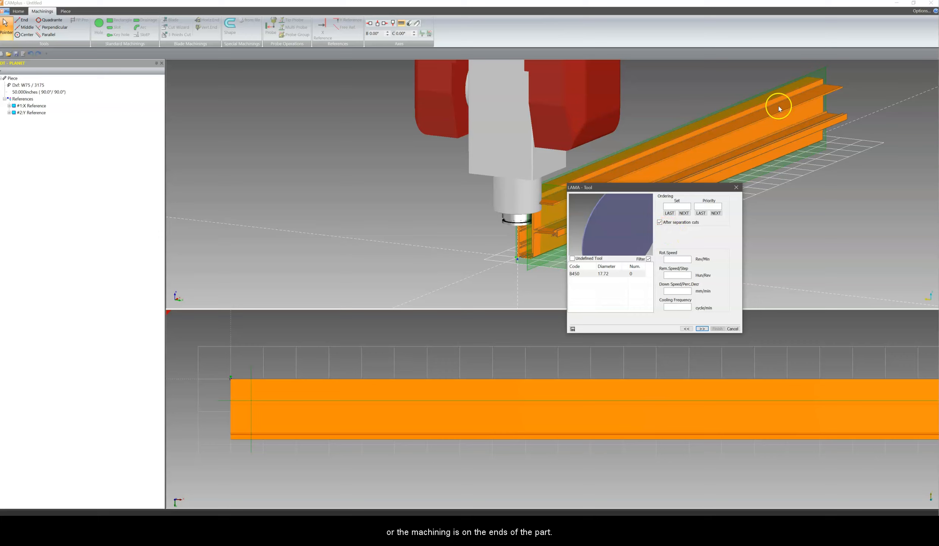
click(702, 328)
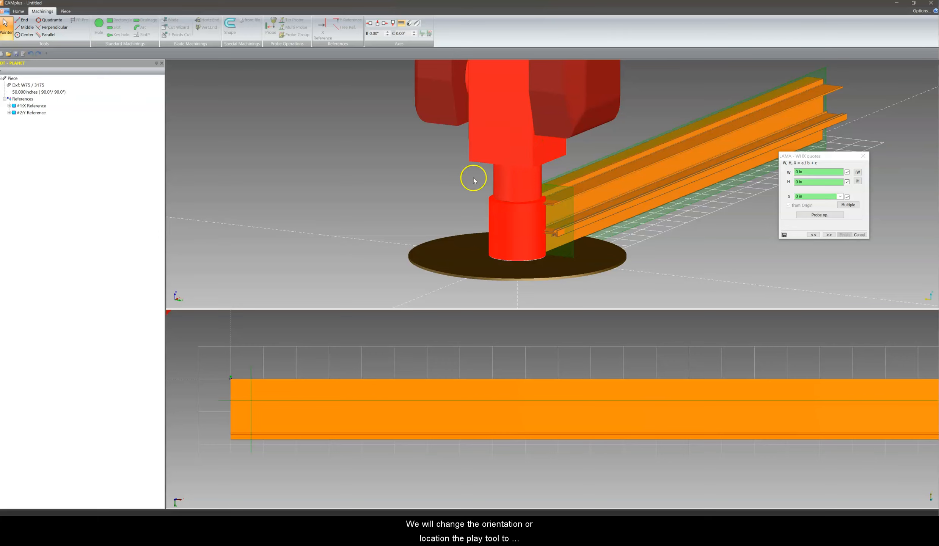
- Orient the blade tool to B 90°, C 0° at the part's left end and refresh the machining's placement
click(370, 24)
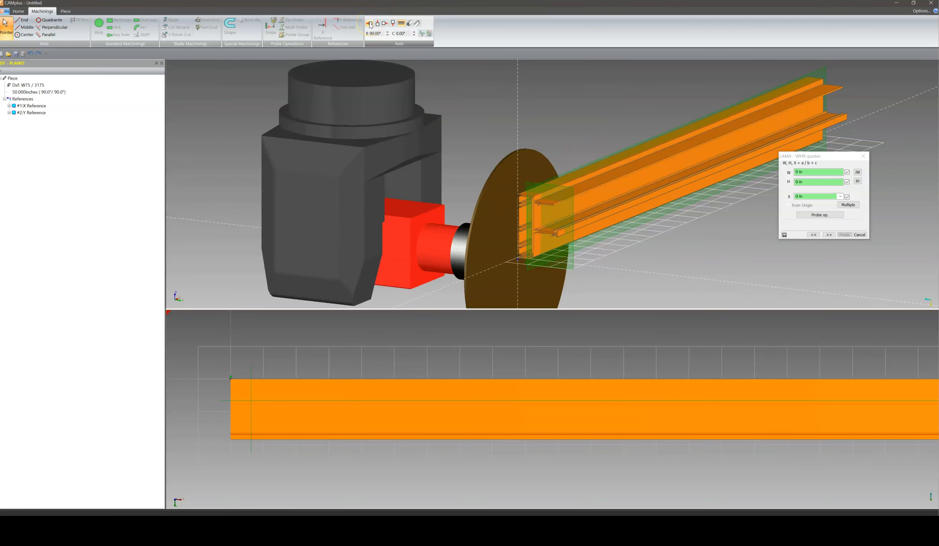
click(816, 235)
click(702, 328)
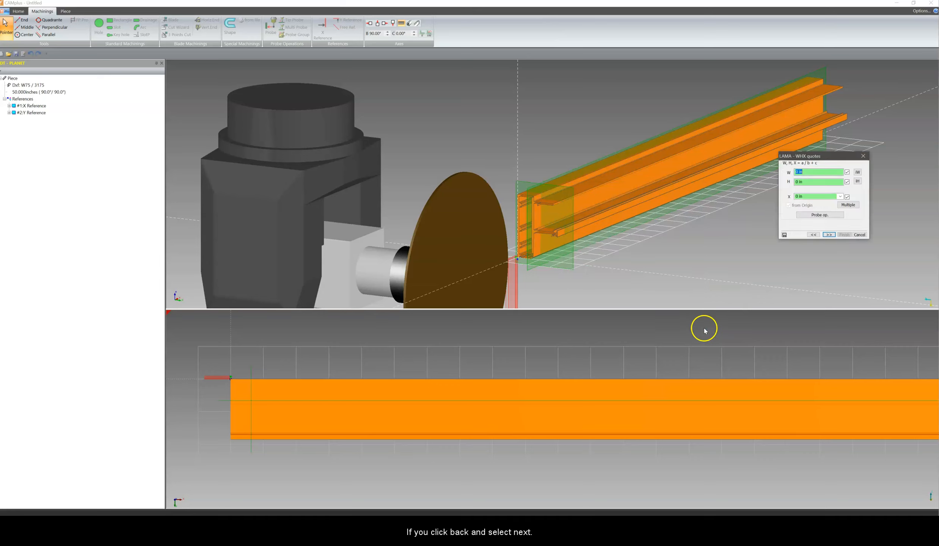
- Link the blade machining to X reference #1 and Y reference #2 in the 3D view
middle_drag(545, 271, 551, 213)
scroll(551, 213, up, 3)
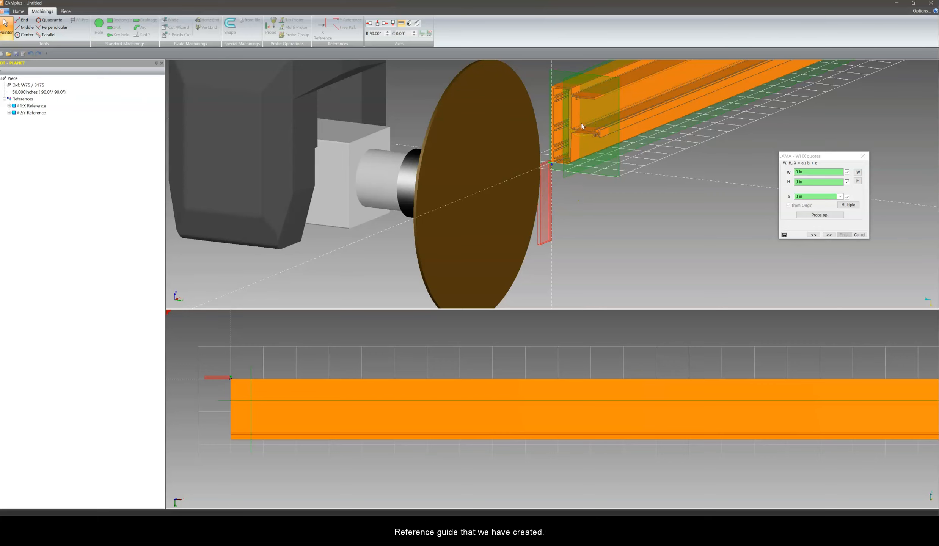
drag(545, 168, 568, 93)
scroll(562, 110, down, 2)
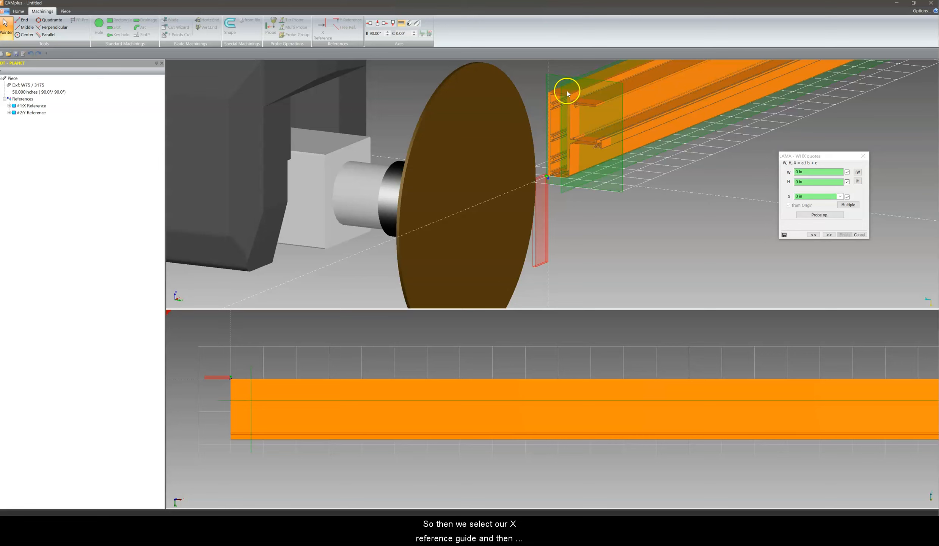
click(553, 83)
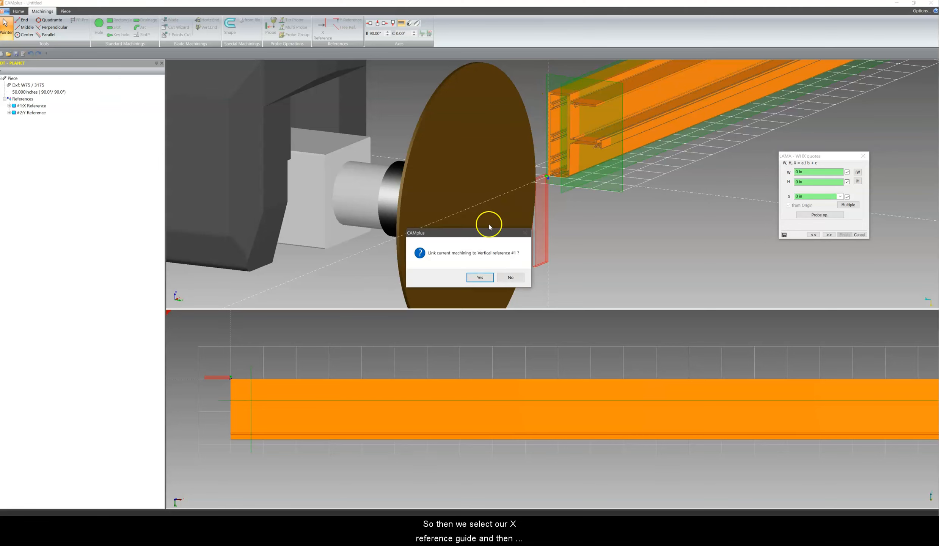
click(479, 277)
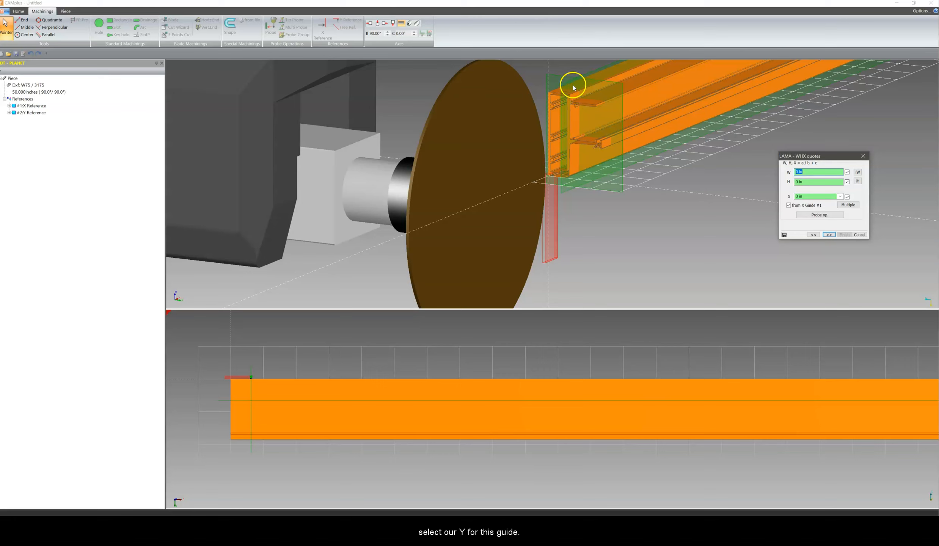
click(595, 72)
click(480, 277)
- Inspect the blade cut's position against the X and Y reference guides in the 3D and top views
scroll(564, 205, down, 4)
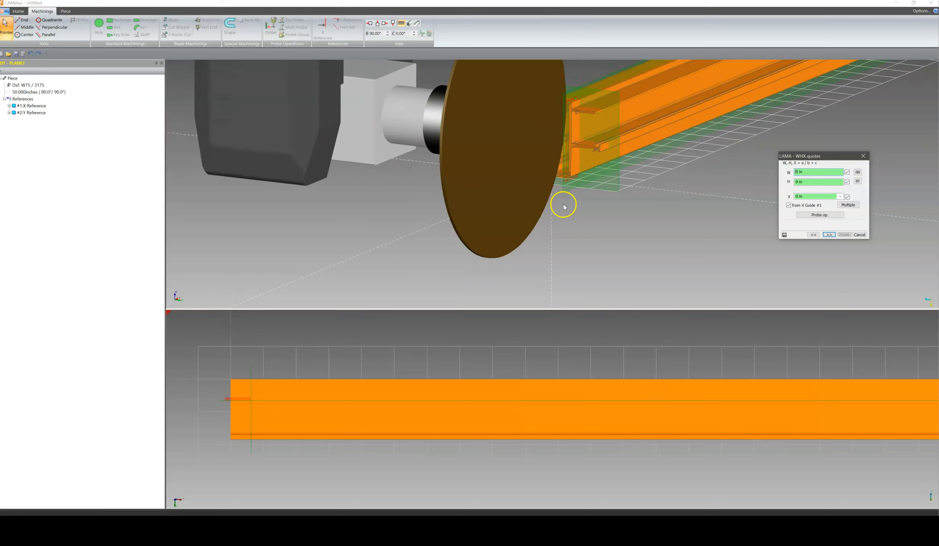
middle_drag(574, 201, 550, 214)
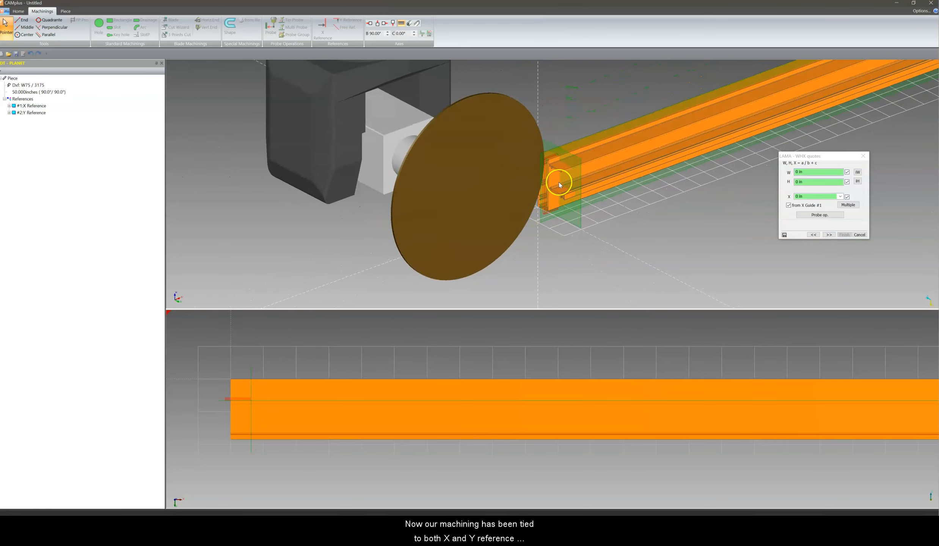
scroll(559, 182, up, 3)
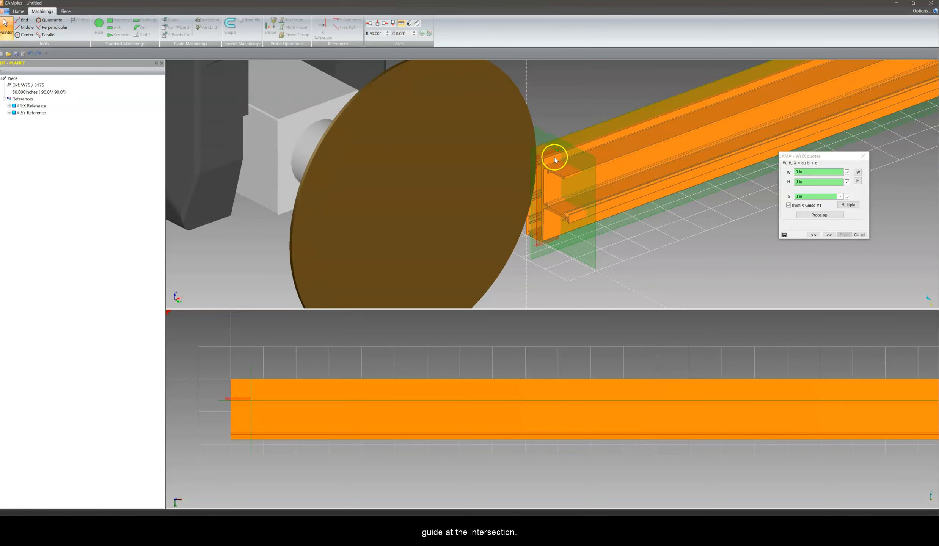
scroll(240, 404, up, 1)
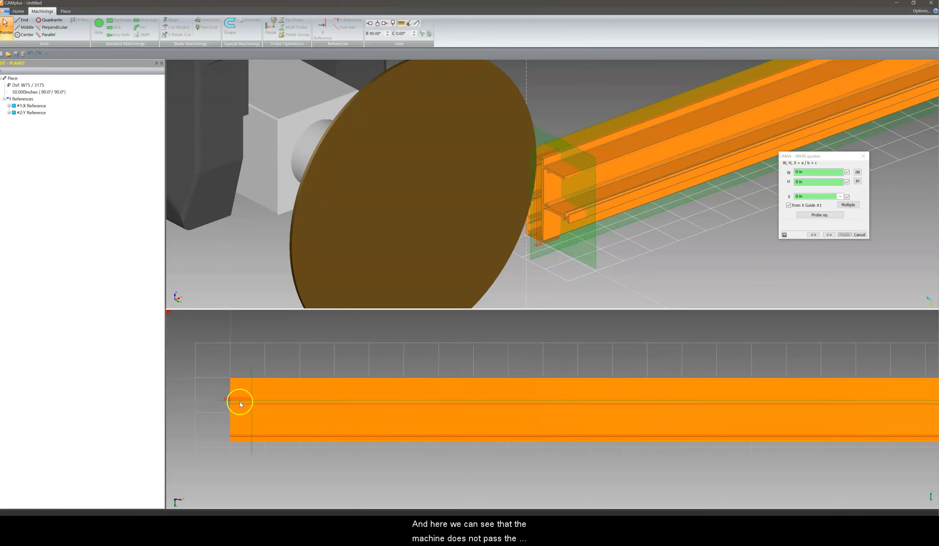
scroll(235, 403, up, 3)
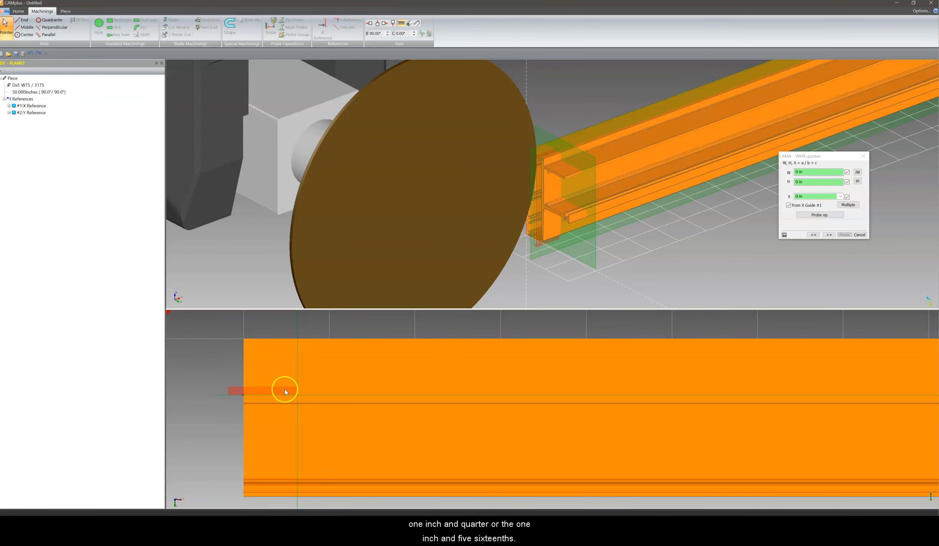
scroll(593, 300, up, 2)
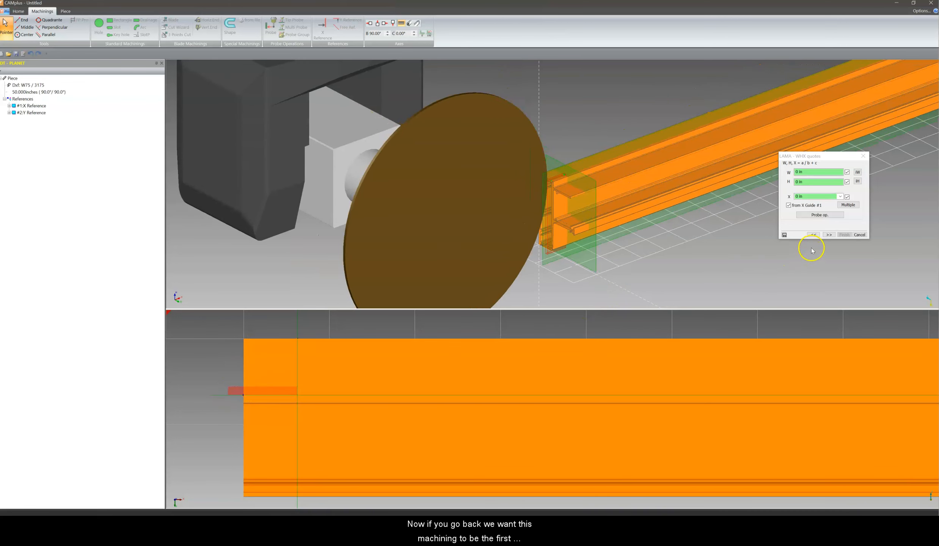
- Set the blade cut's ordering to set 1, priority 1, and finish the machining with its Z values left as they are
click(813, 235)
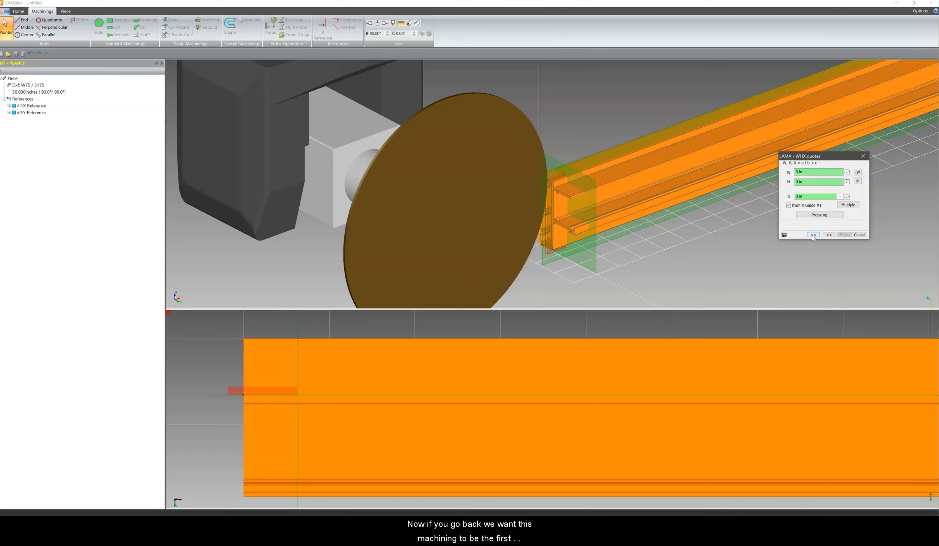
click(813, 235)
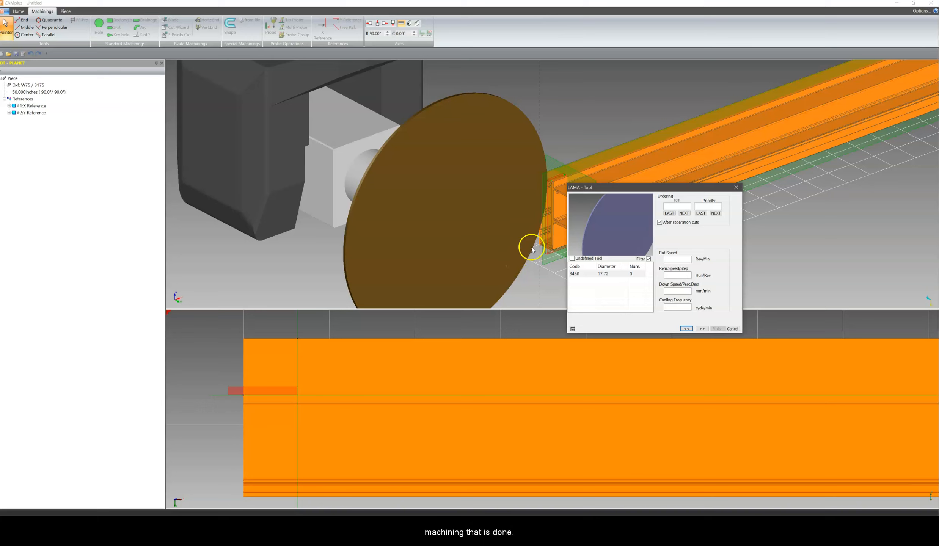
click(673, 205)
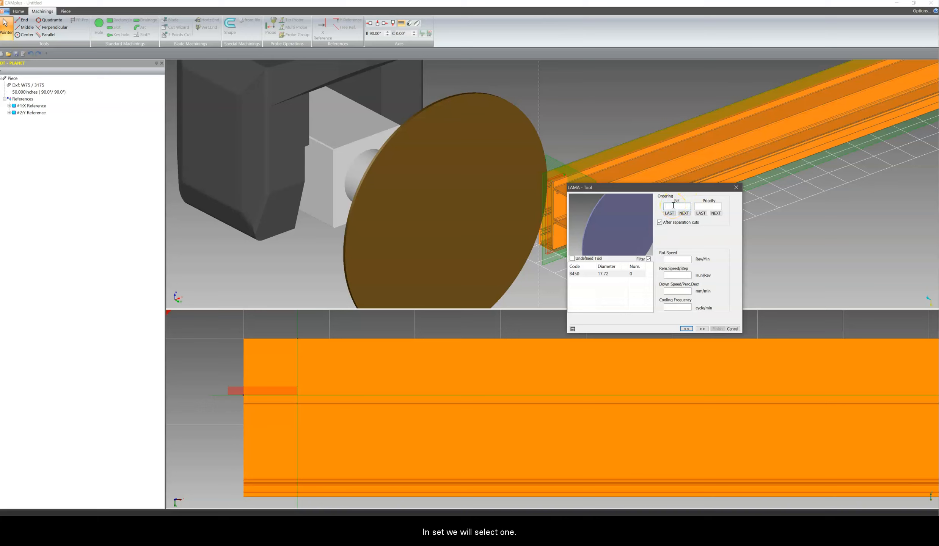
click(704, 207)
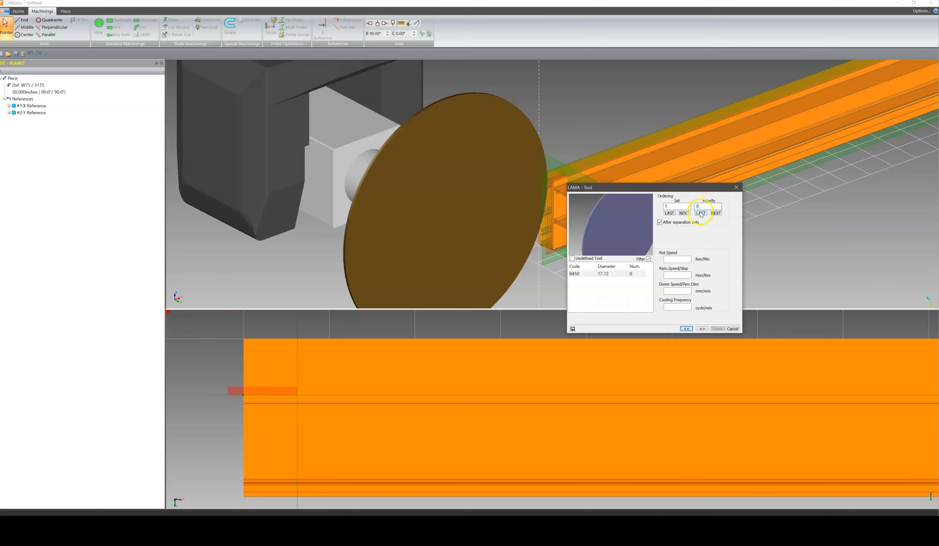
click(704, 329)
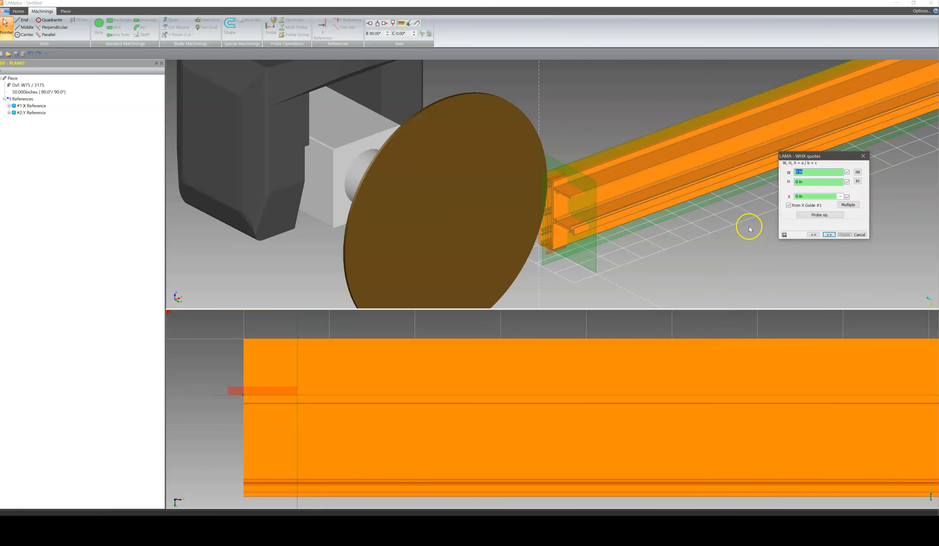
click(828, 234)
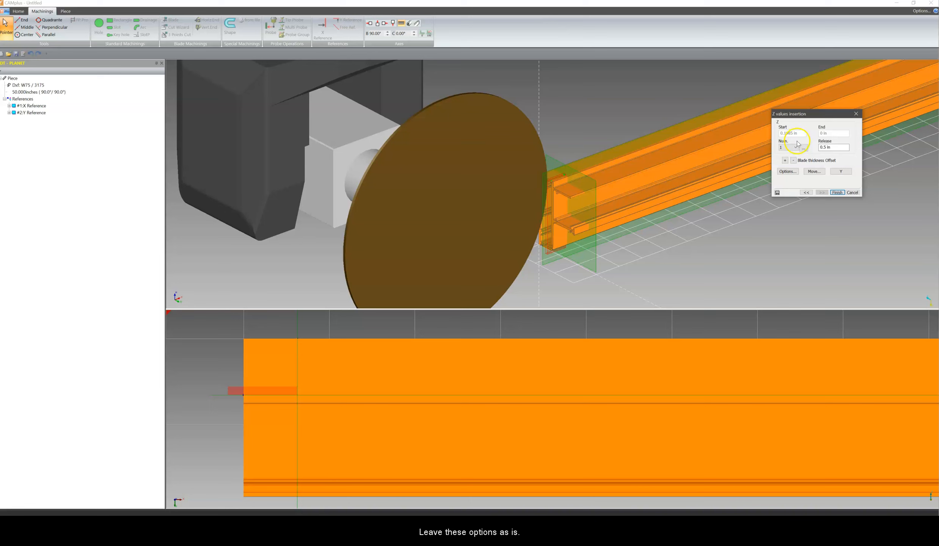
click(836, 193)
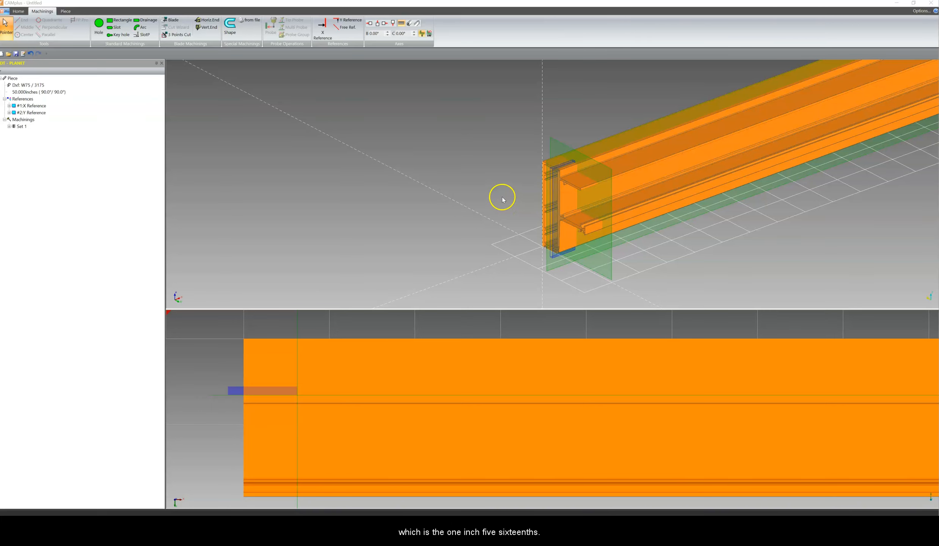
- Start a second blade machining at B -90°, C -90° with reference vertex 3, orientation 90 and the Default figure versus
click(410, 24)
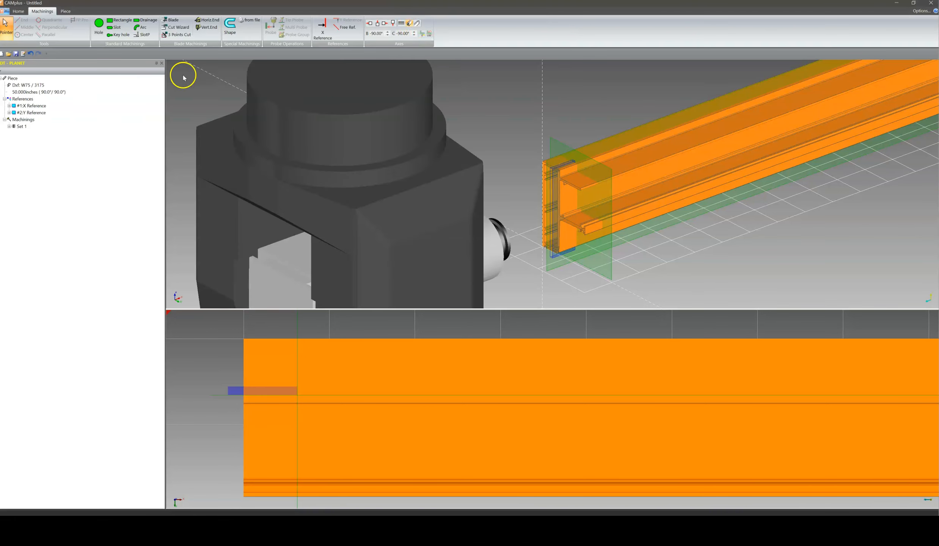
click(173, 21)
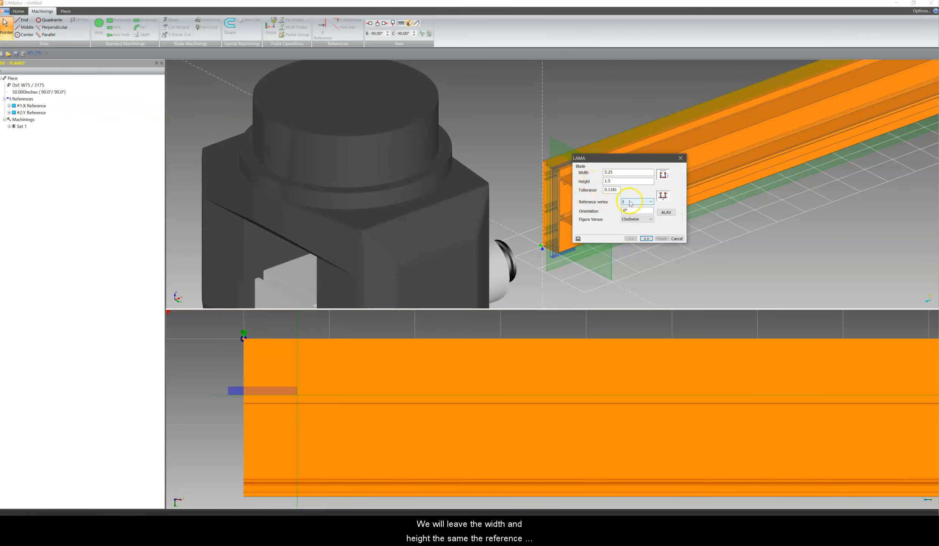
click(630, 203)
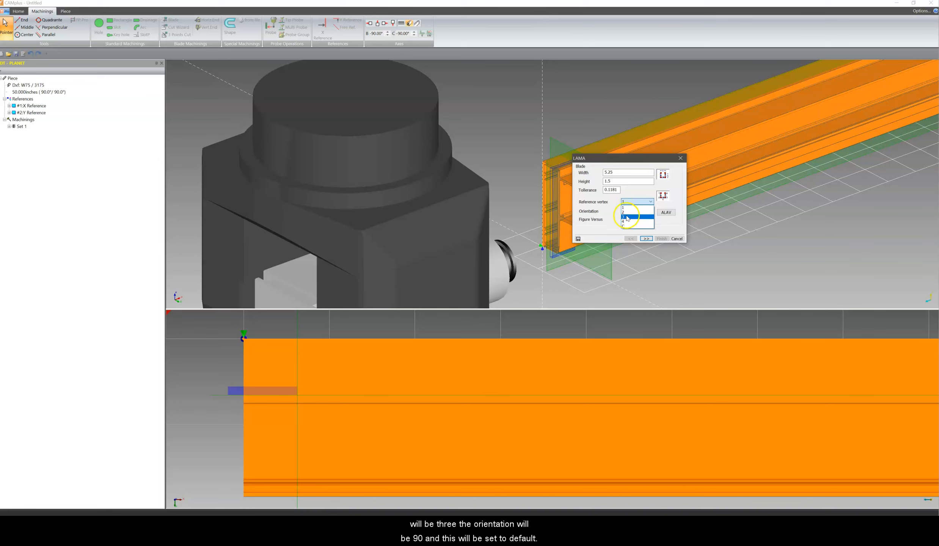
click(627, 217)
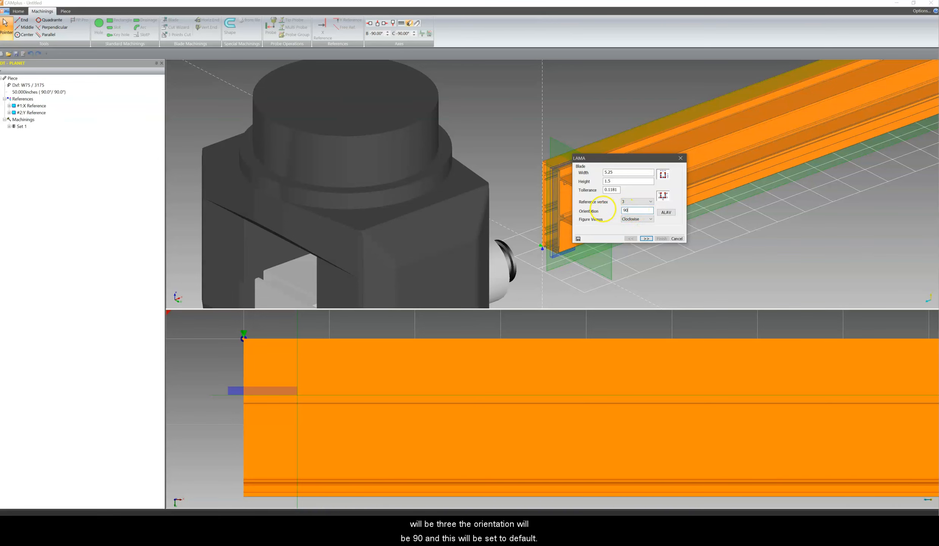
click(638, 219)
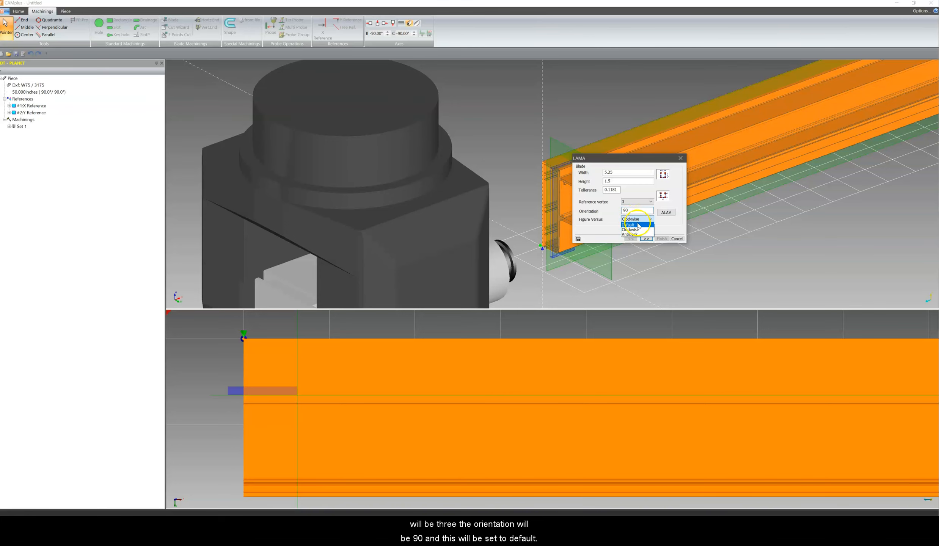
click(637, 225)
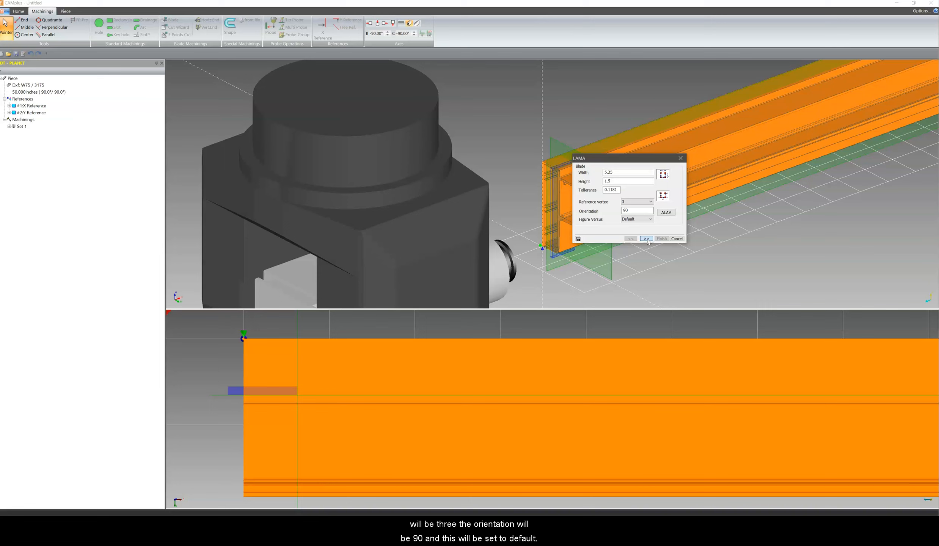
click(646, 239)
- Assign the 17.72 in diameter blade to the second cut, with set 1, priority 2 and execution after separation cuts
click(583, 276)
click(584, 275)
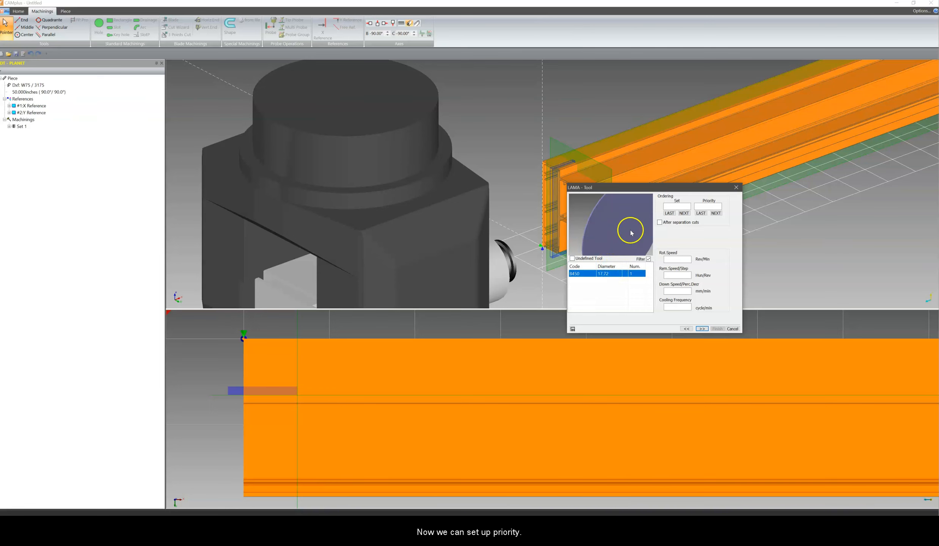
click(672, 207)
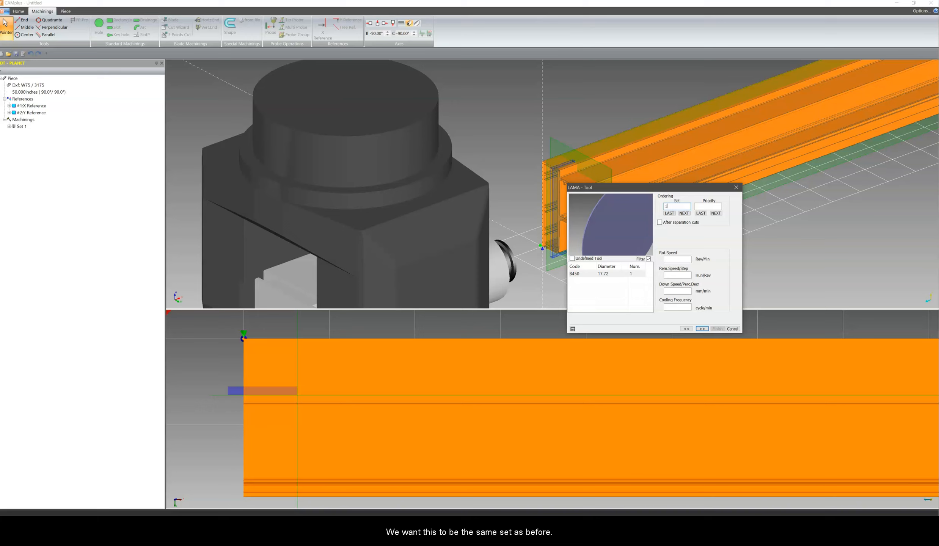
text(1)
click(707, 206)
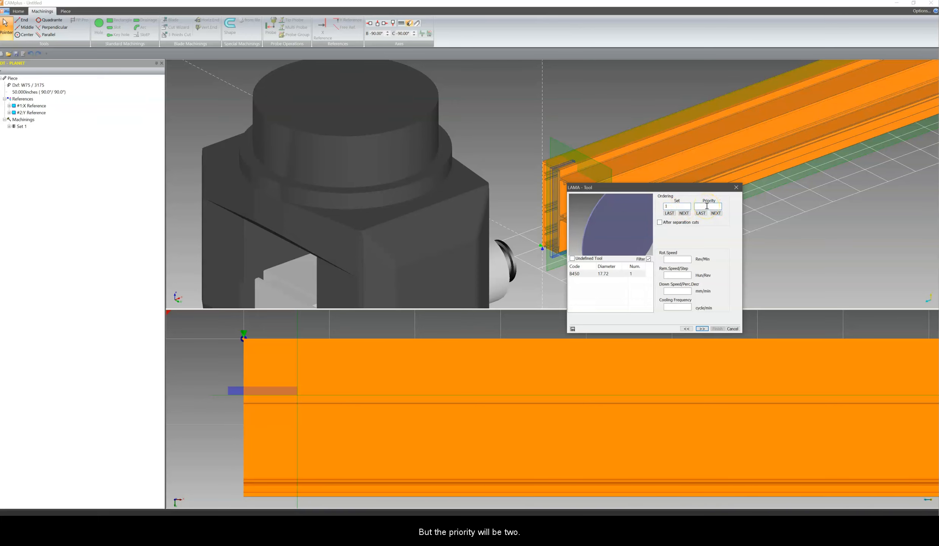
text(2)
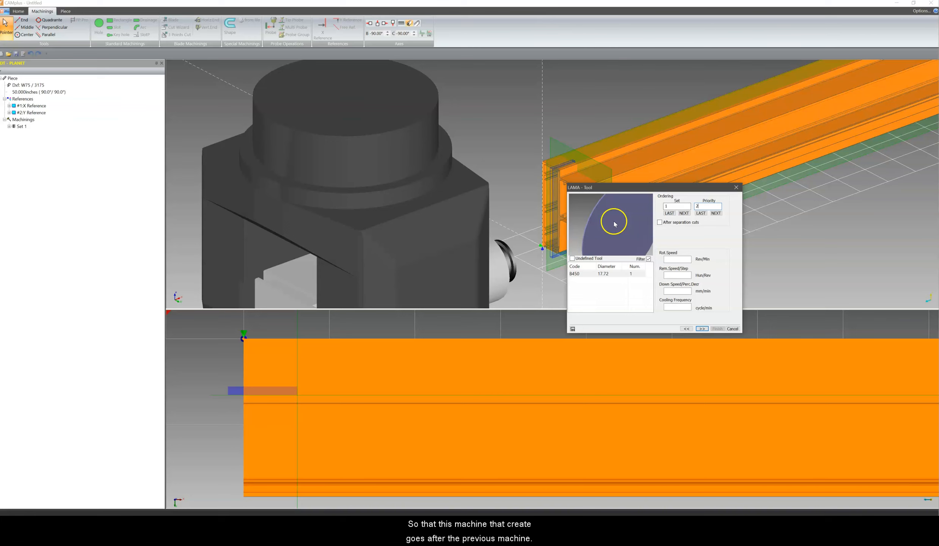
click(660, 224)
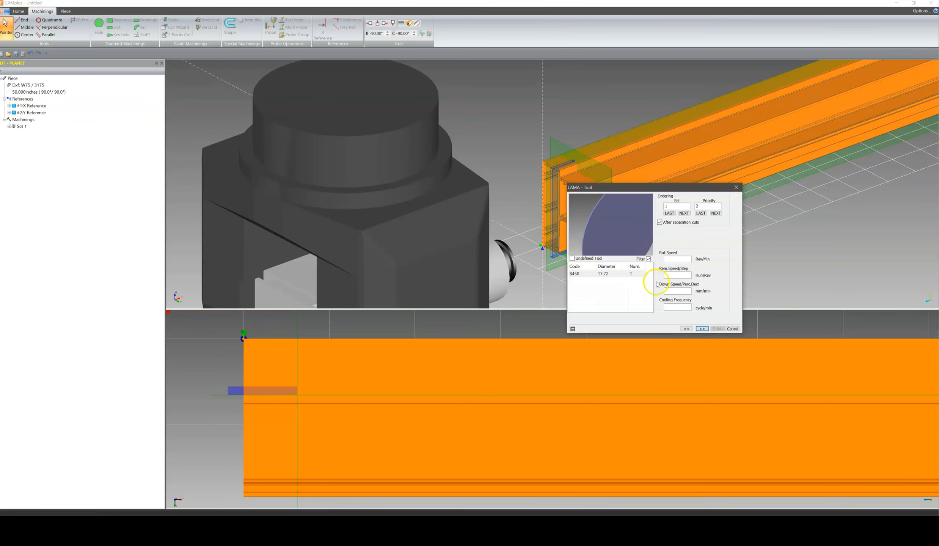
click(702, 329)
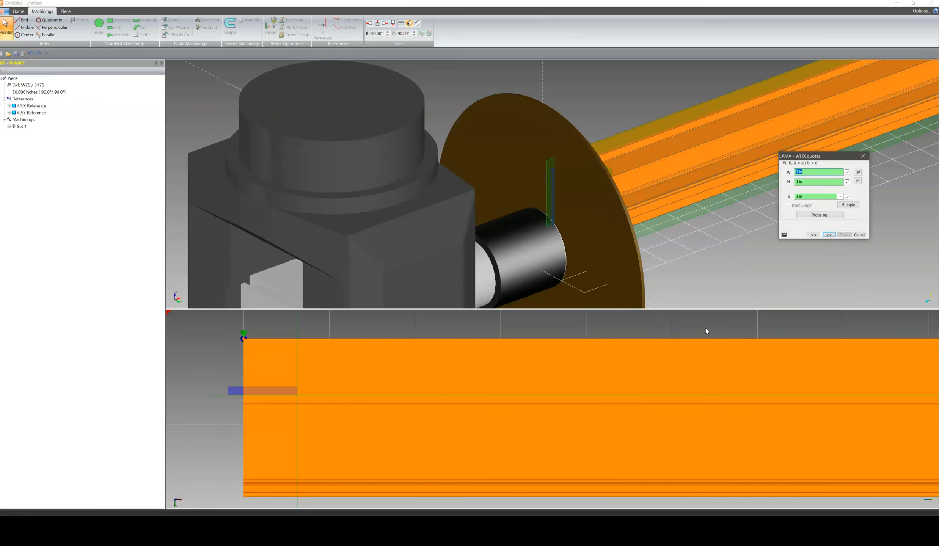
- Link the second blade cut to X reference #1 and the Y reference guide in the 3D view
scroll(702, 272, down, 3)
scroll(781, 260, up, 2)
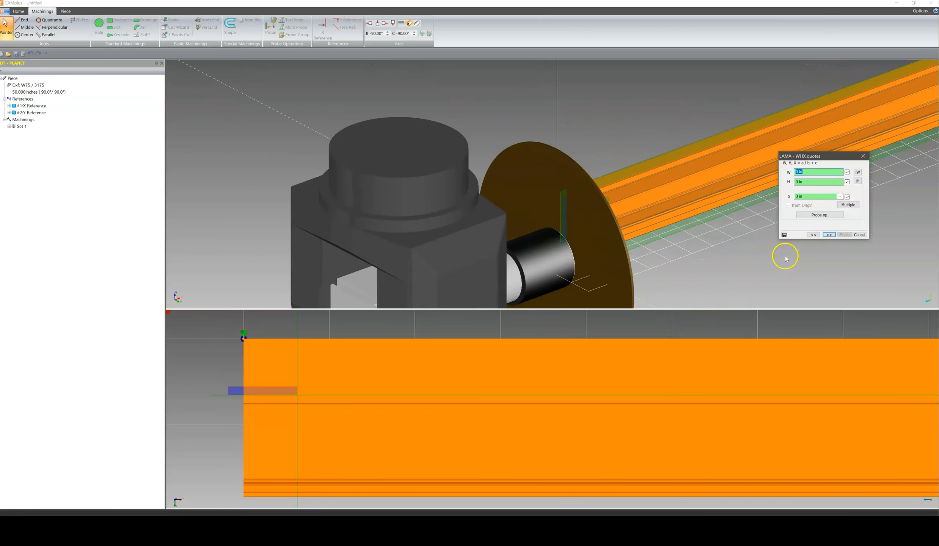
click(813, 235)
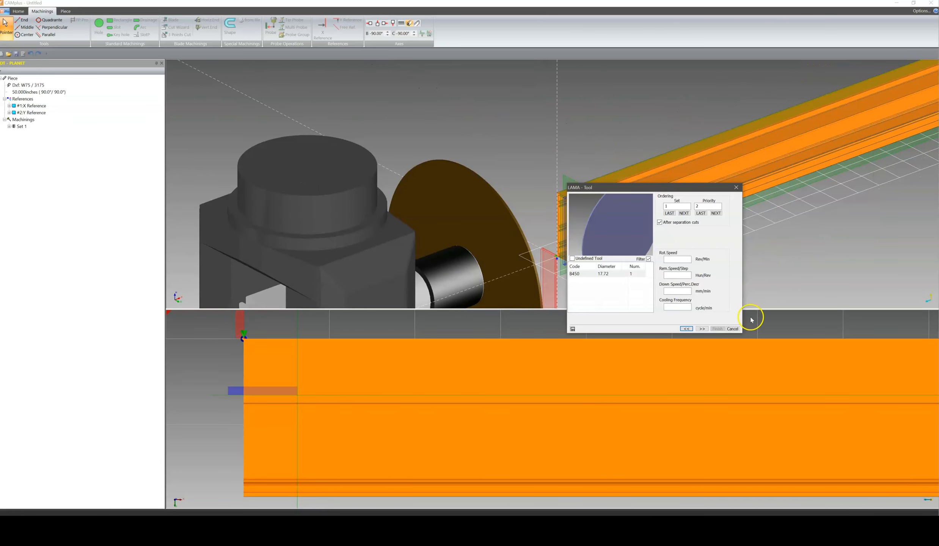
click(701, 329)
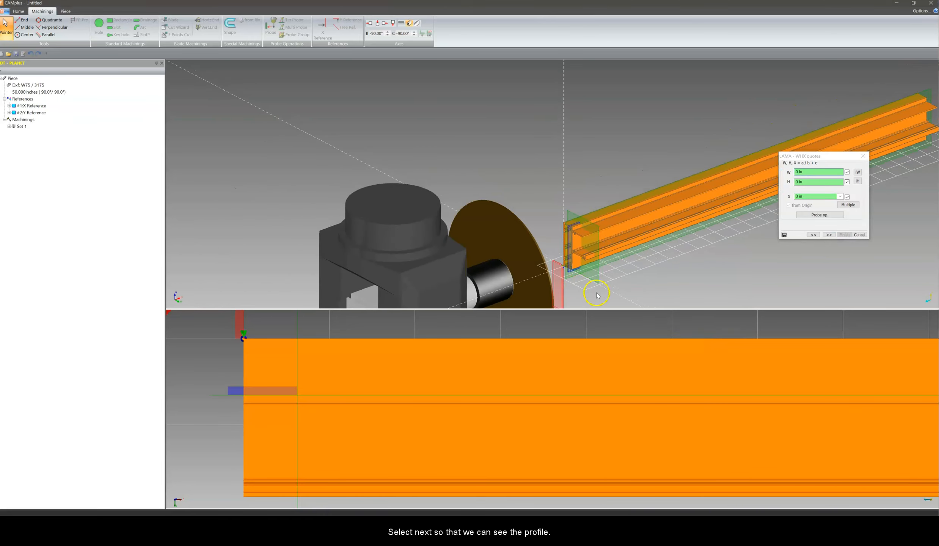
middle_drag(573, 205, 567, 238)
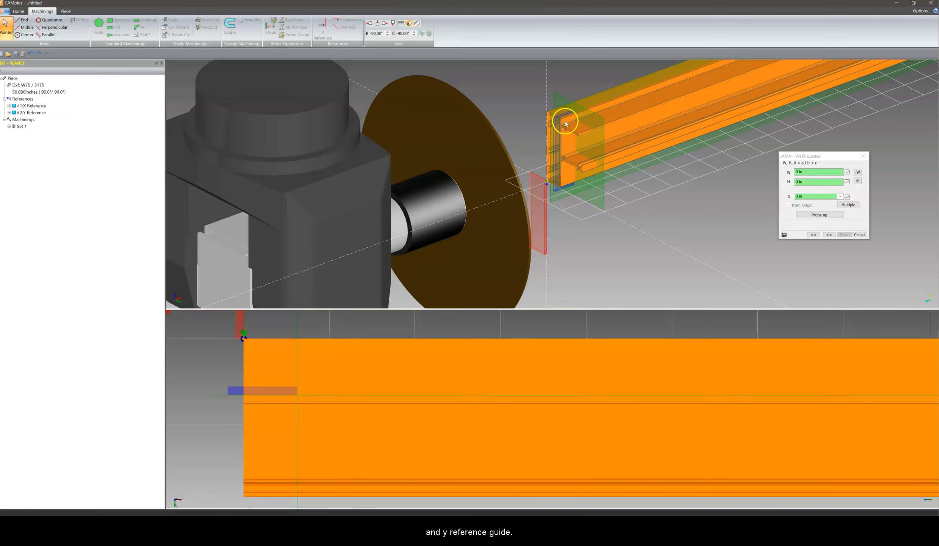
click(558, 101)
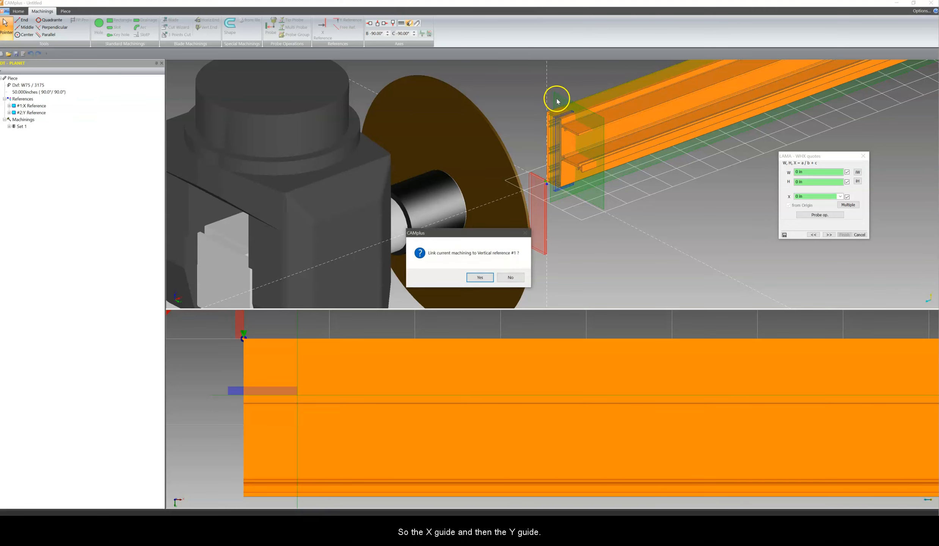
click(480, 278)
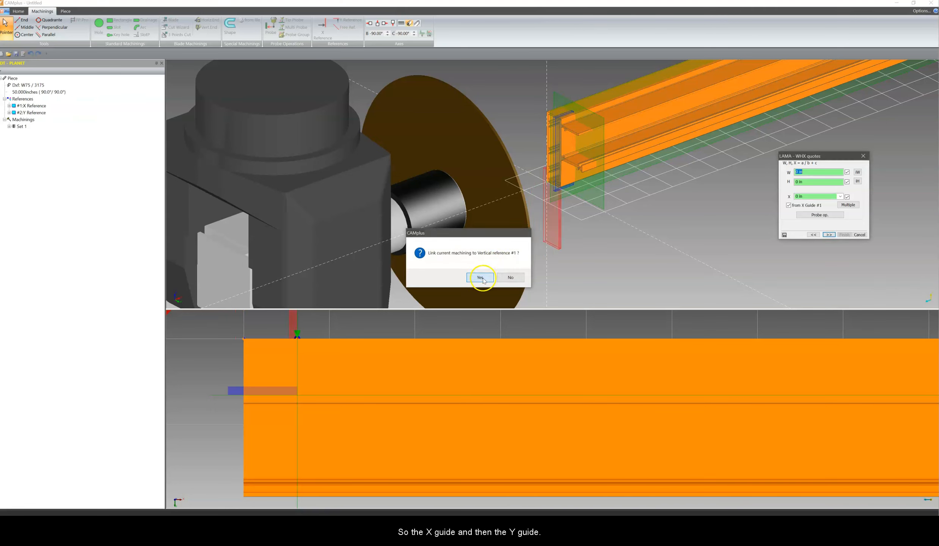
click(549, 109)
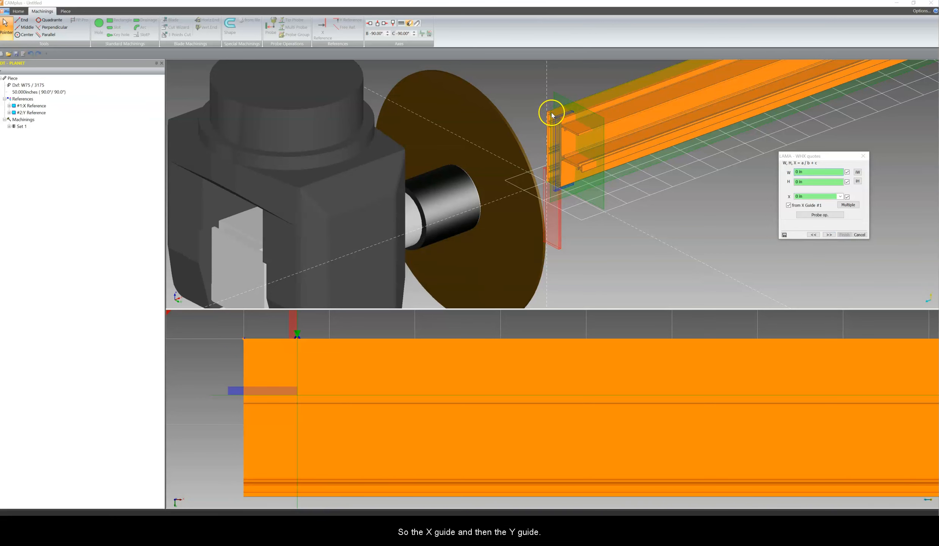
click(588, 103)
click(480, 278)
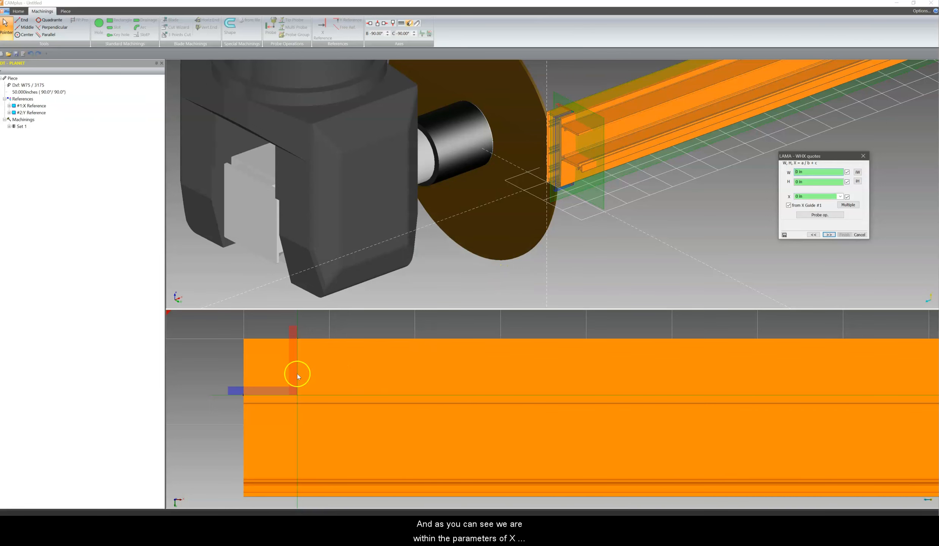
- Examine the second blade cut against the reference guides and profile in the top, end, side and 3D views
scroll(297, 375, up, 2)
scroll(248, 373, down, 1)
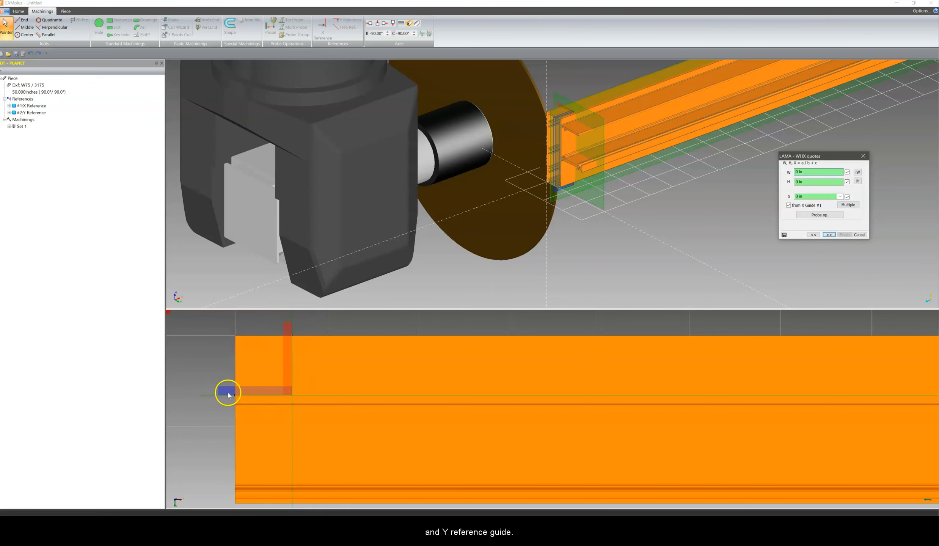
scroll(606, 241, down, 1)
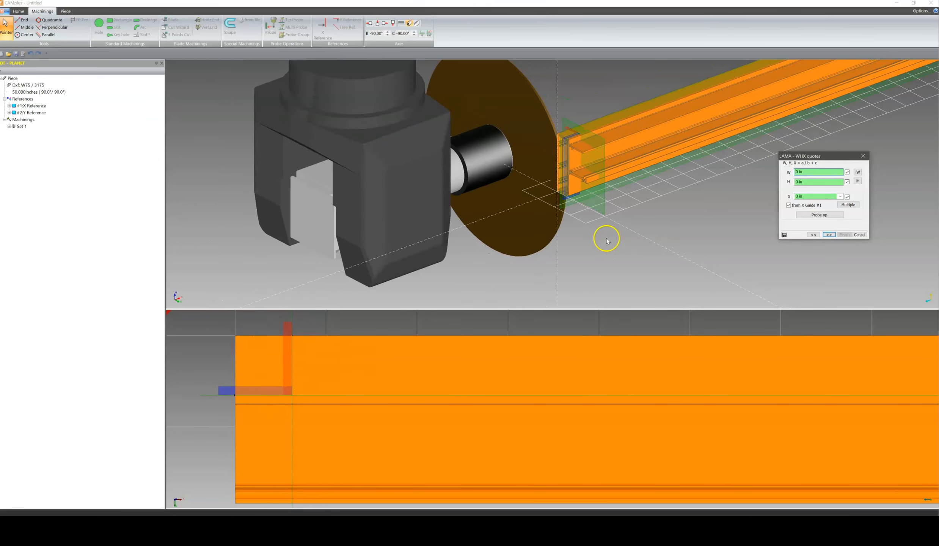
click(625, 242)
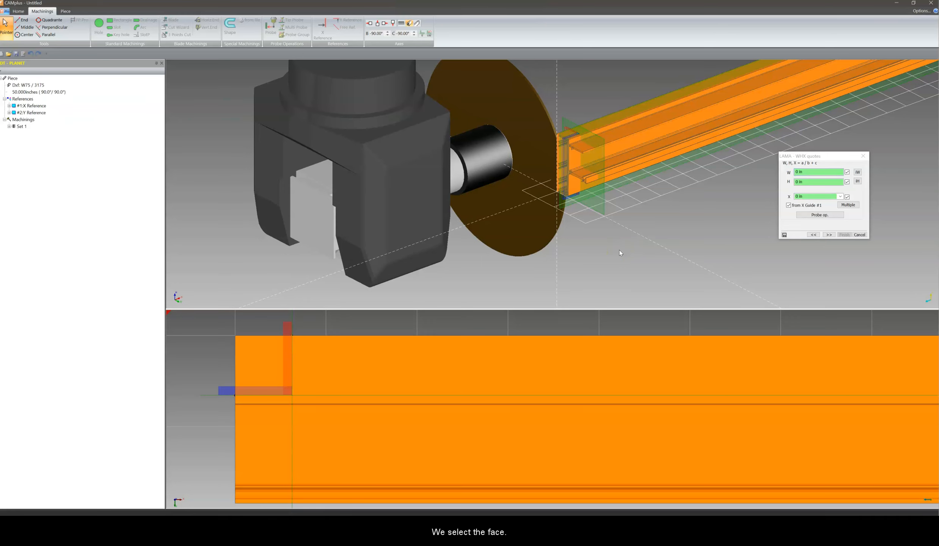
scroll(620, 249, up, 4)
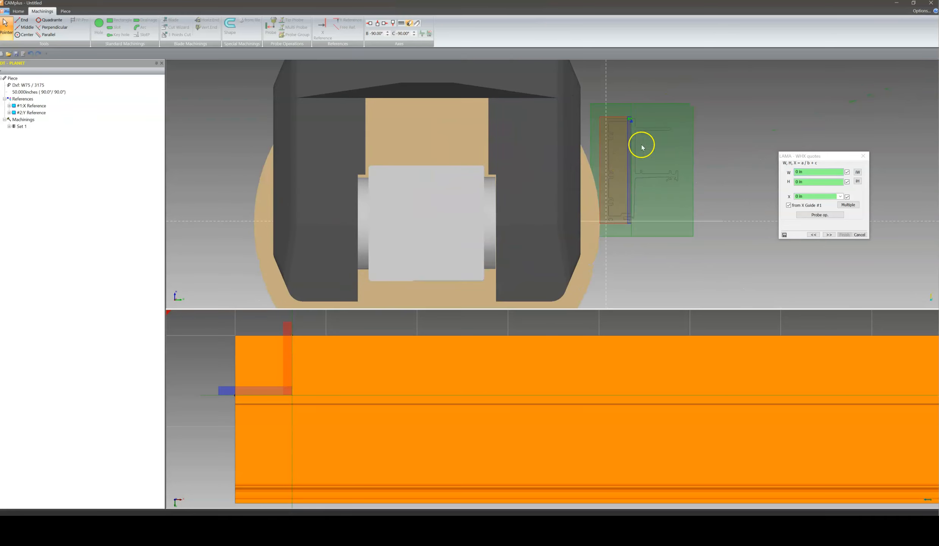
scroll(606, 119, up, 2)
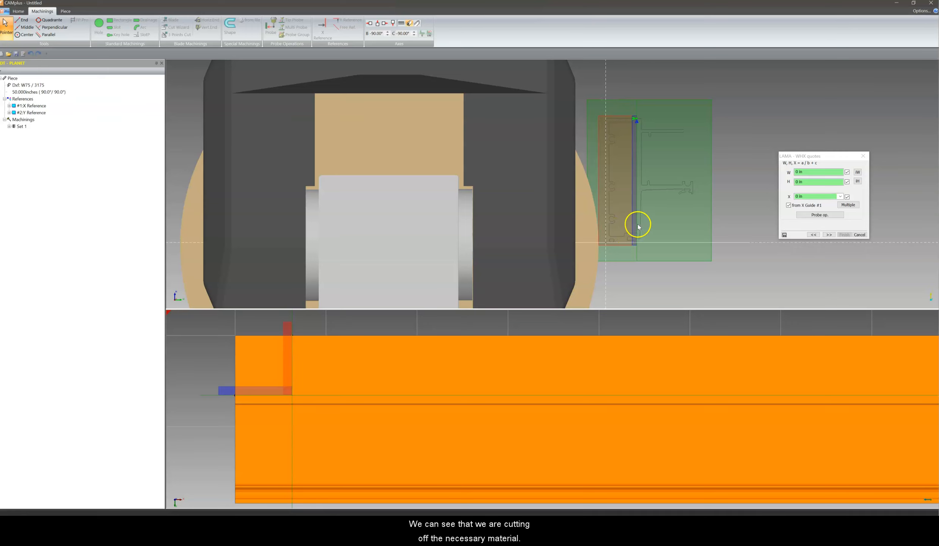
scroll(637, 213, down, 3)
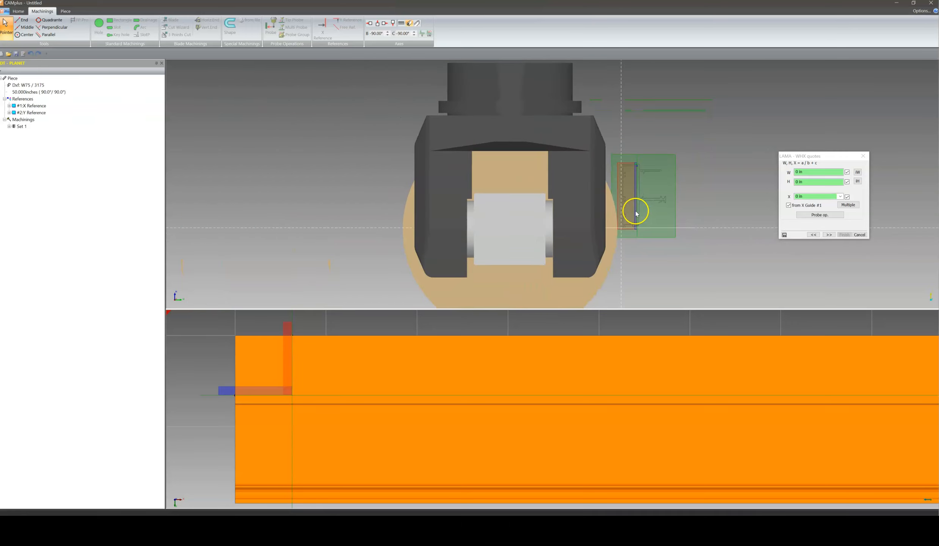
click(641, 211)
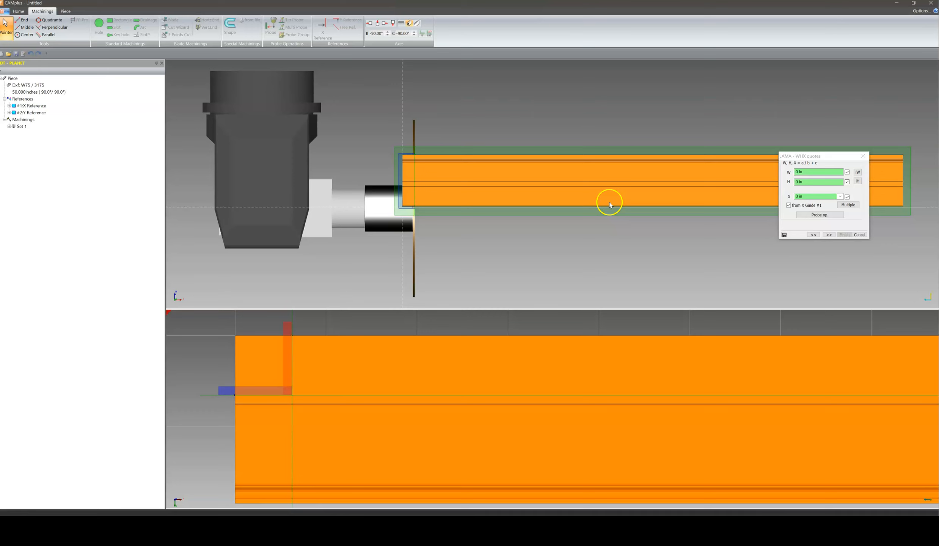
click(609, 202)
scroll(529, 224, up, 5)
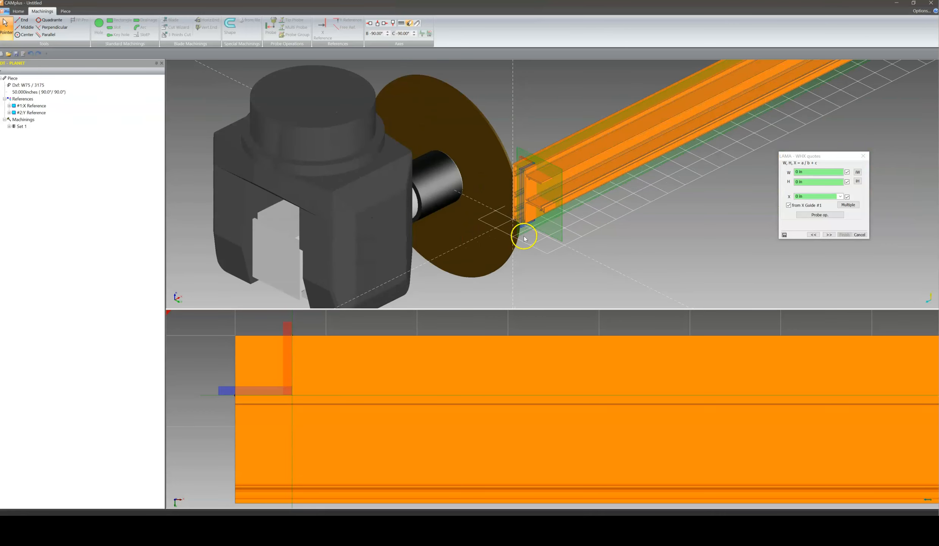
scroll(525, 238, up, 4)
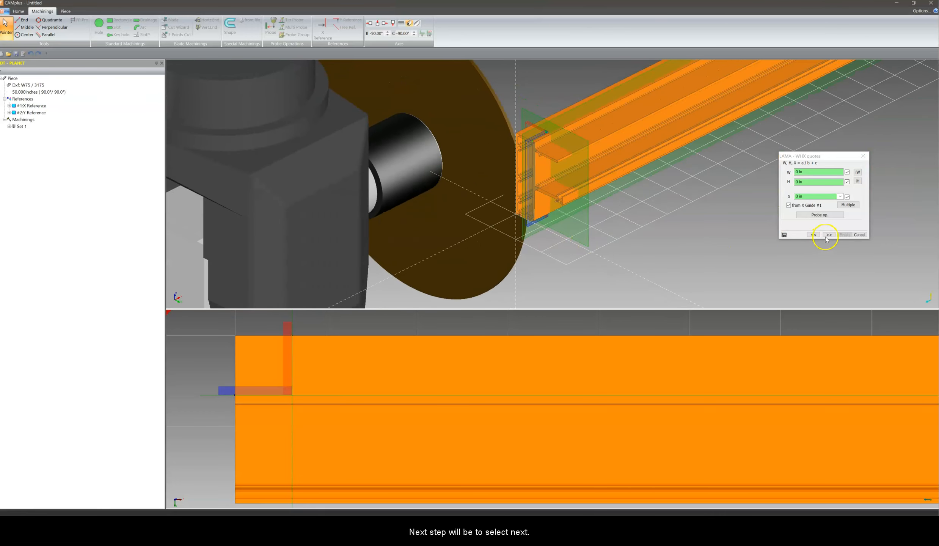
- Accept the second blade cut's position and finish the machining with its standard Z values
click(829, 235)
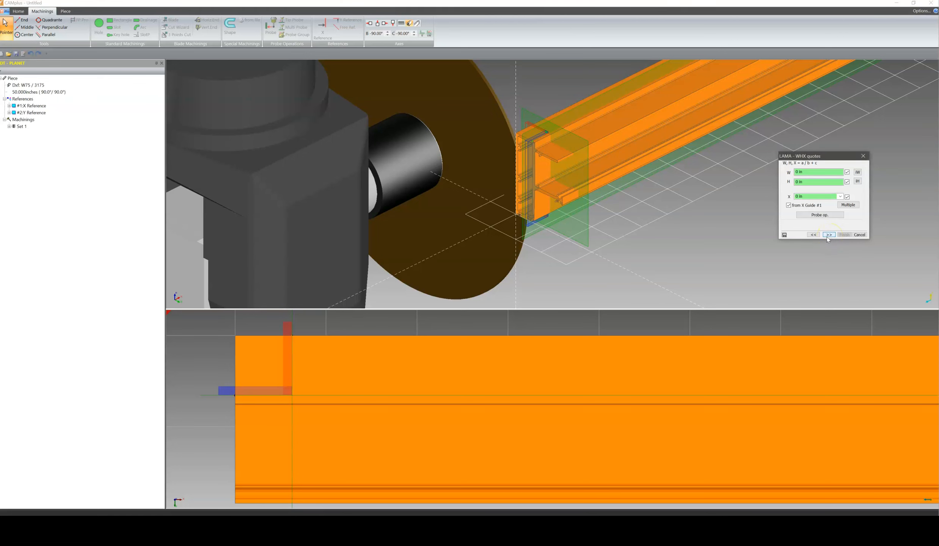
click(829, 236)
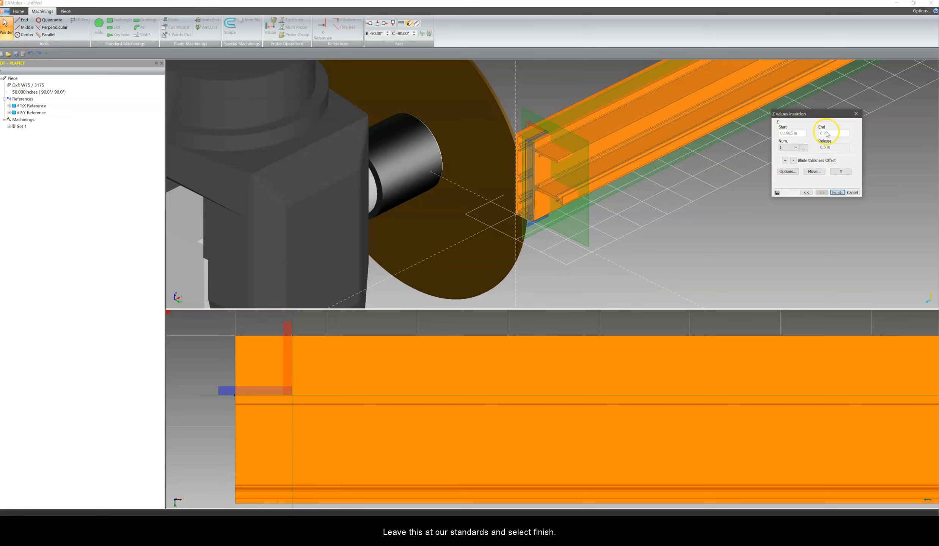
click(837, 193)
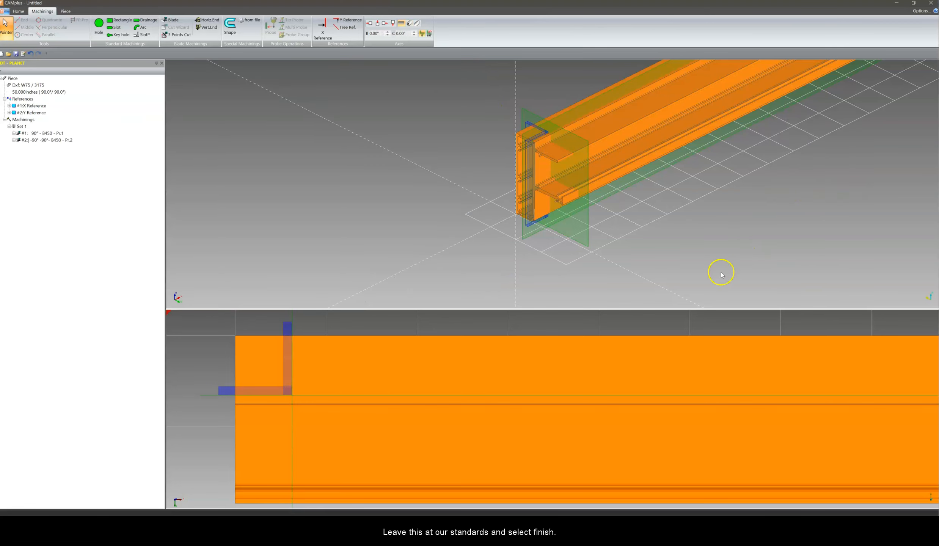
scroll(526, 224, down, 3)
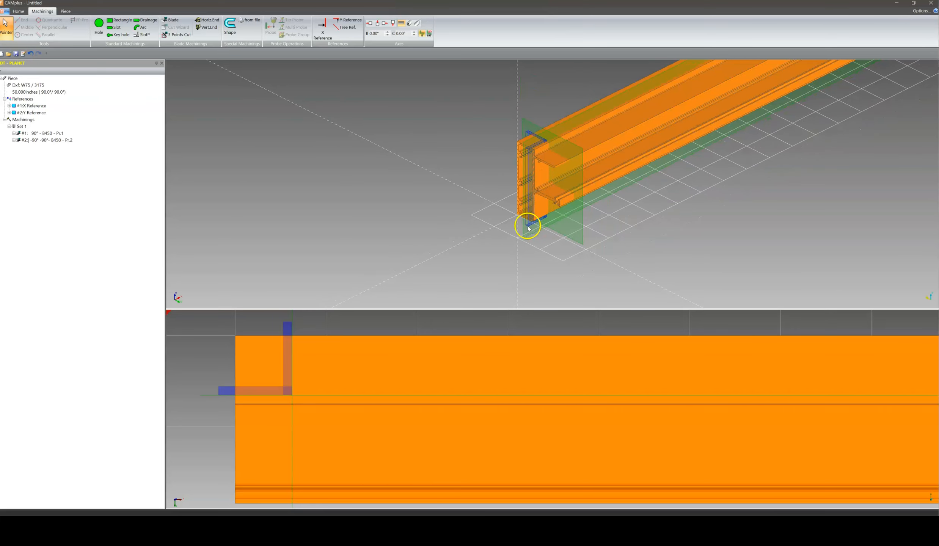
scroll(436, 185, up, 3)
middle_drag(436, 185, 438, 161)
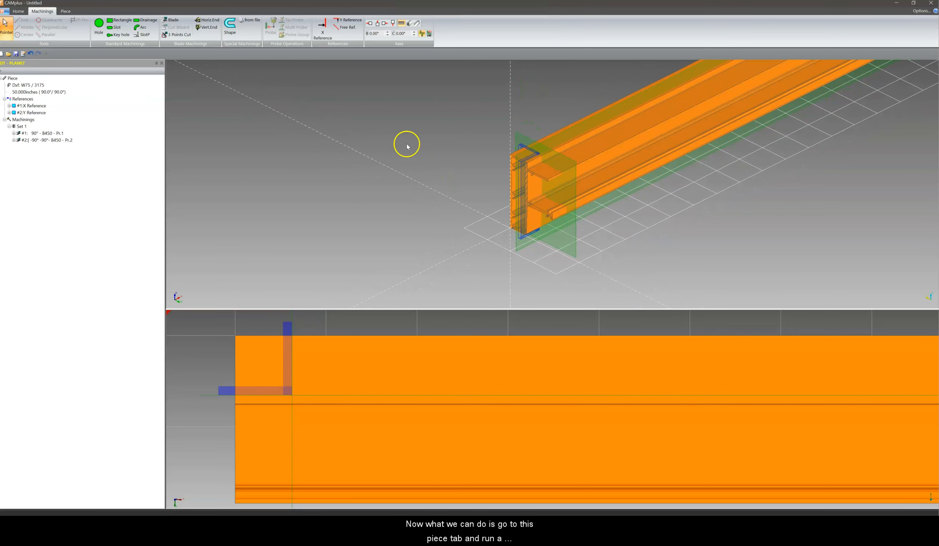
- Simulate the piece with both blade cuts and close the finished simulation
click(66, 11)
click(345, 143)
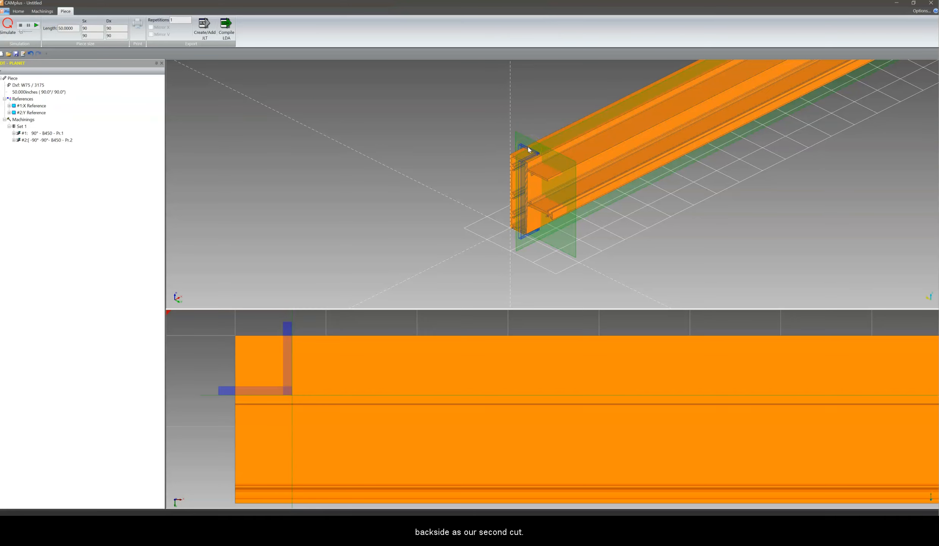
click(9, 27)
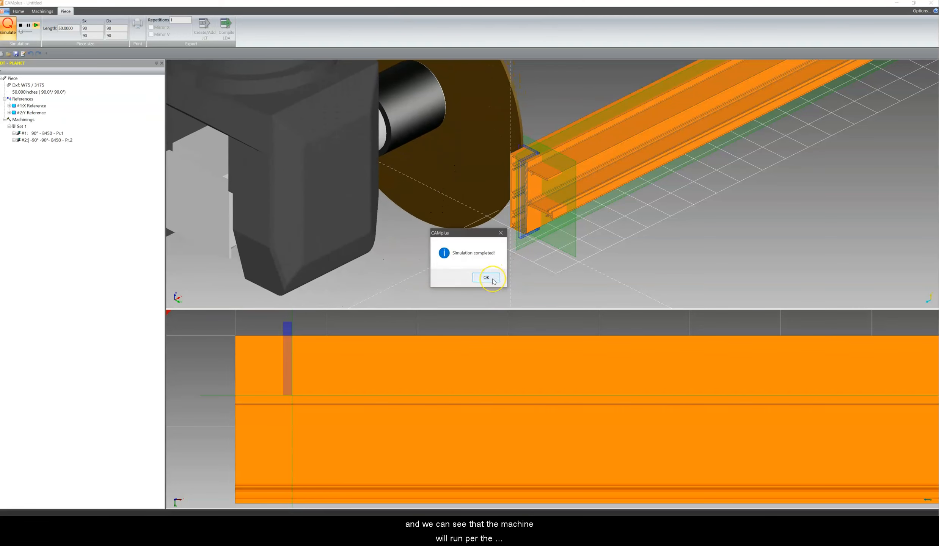
click(493, 280)
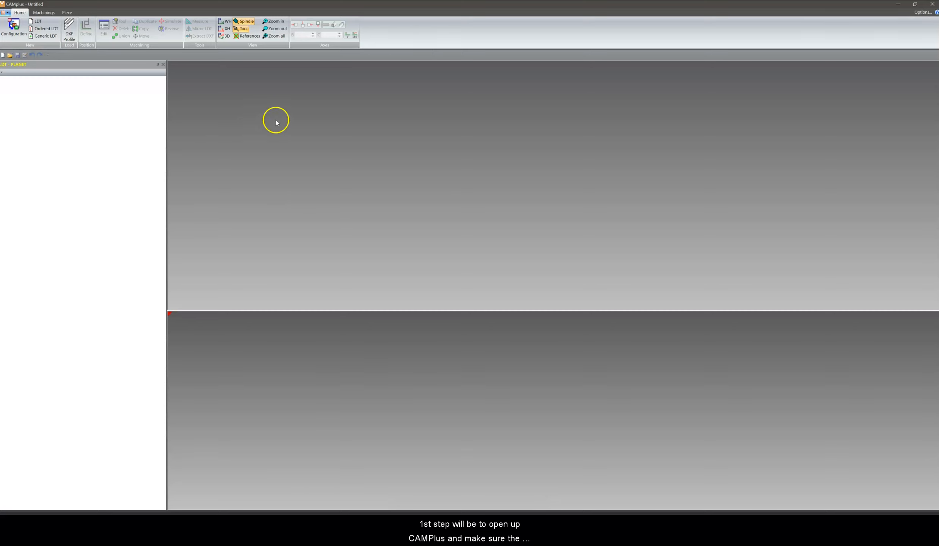
- With the PLANET configuration active, load the 5263 DXF profile from the W75 folder
click(14, 32)
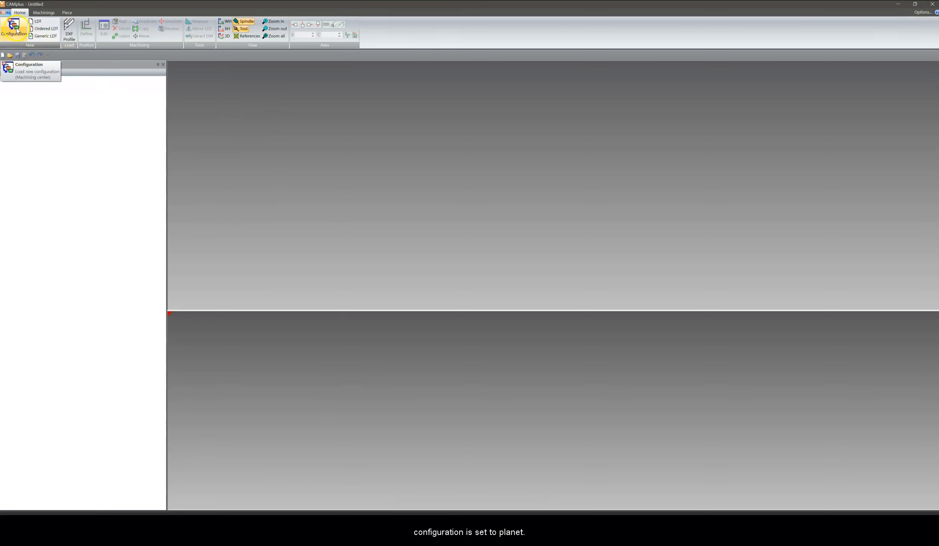
click(417, 217)
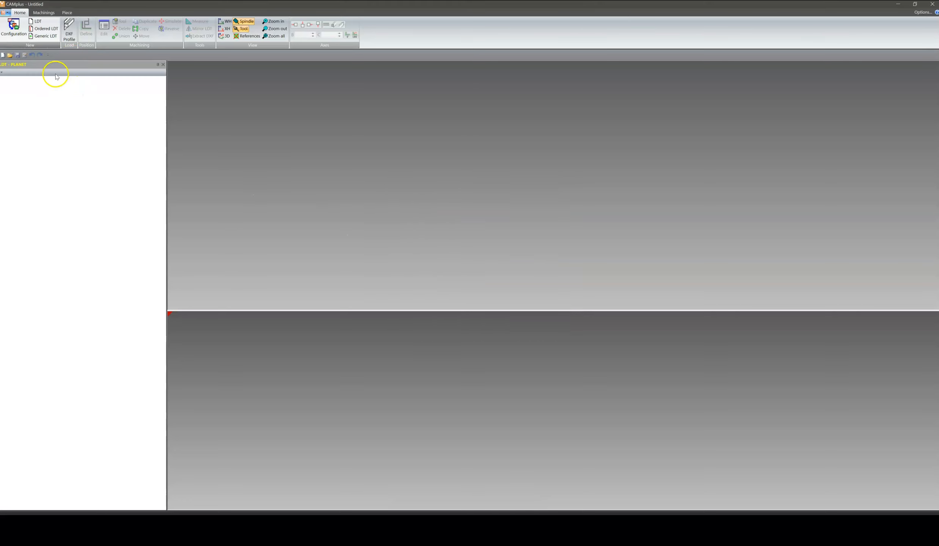
click(71, 36)
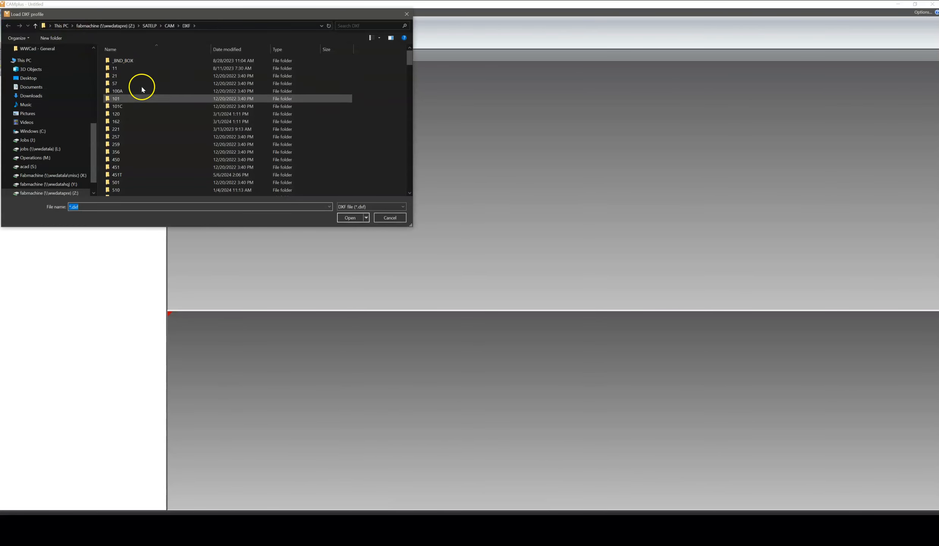
click(126, 107)
scroll(129, 115, down, 8)
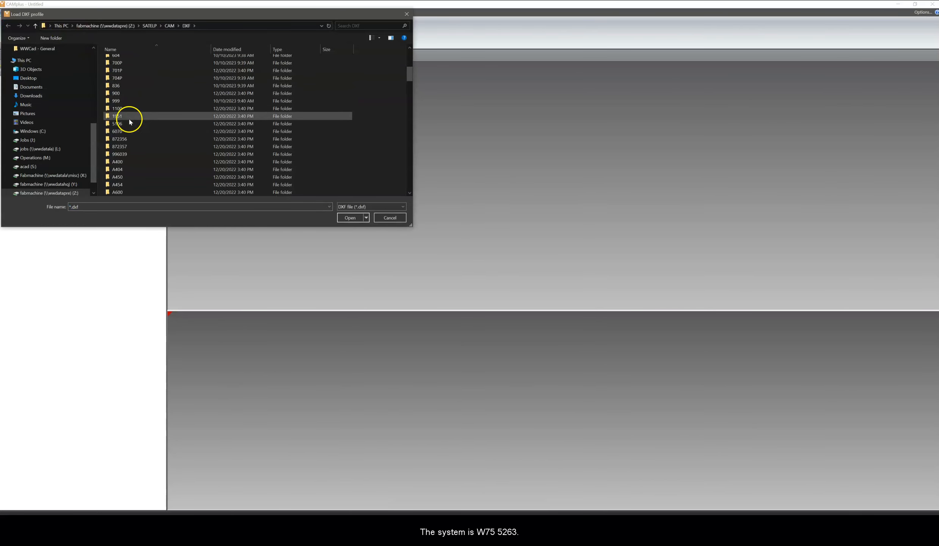
scroll(129, 117, down, 15)
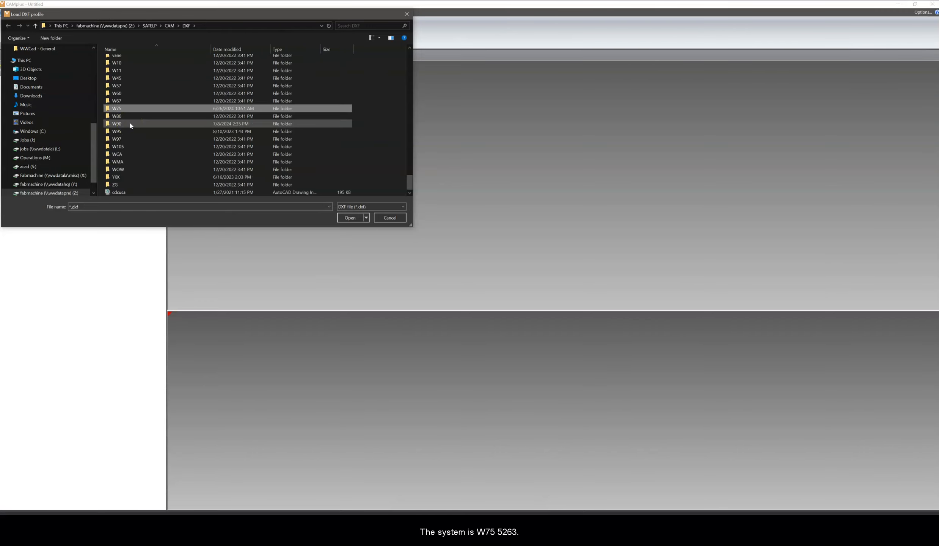
click(126, 110)
double_click(126, 110)
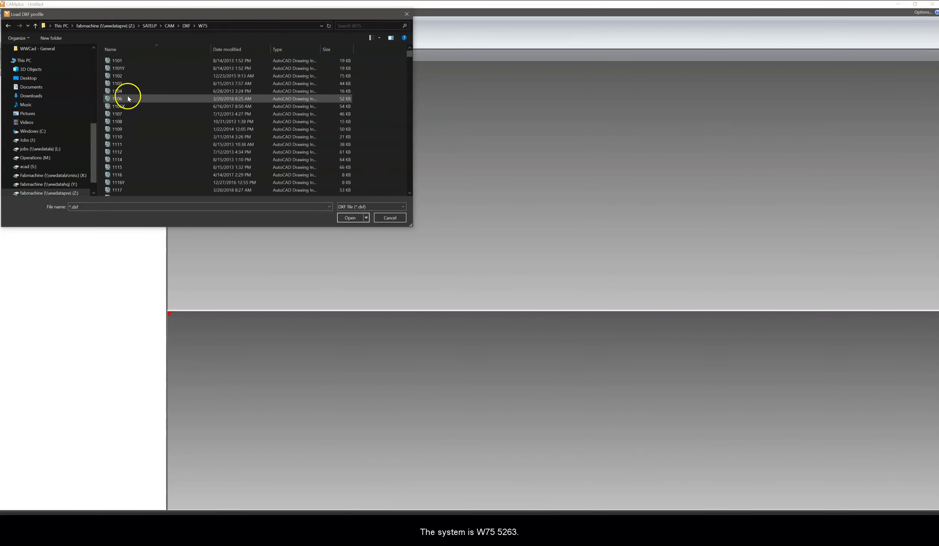
click(126, 93)
text(5263)
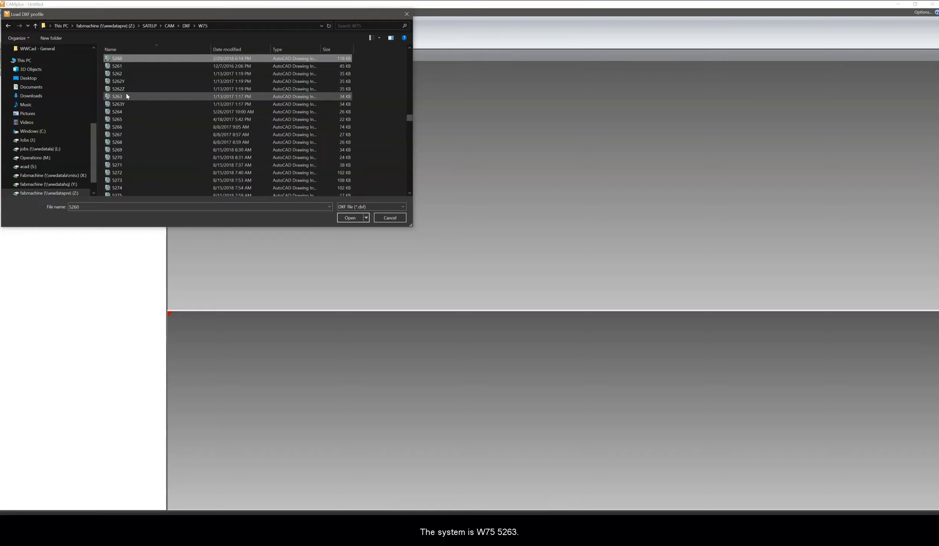
click(124, 85)
double_click(141, 97)
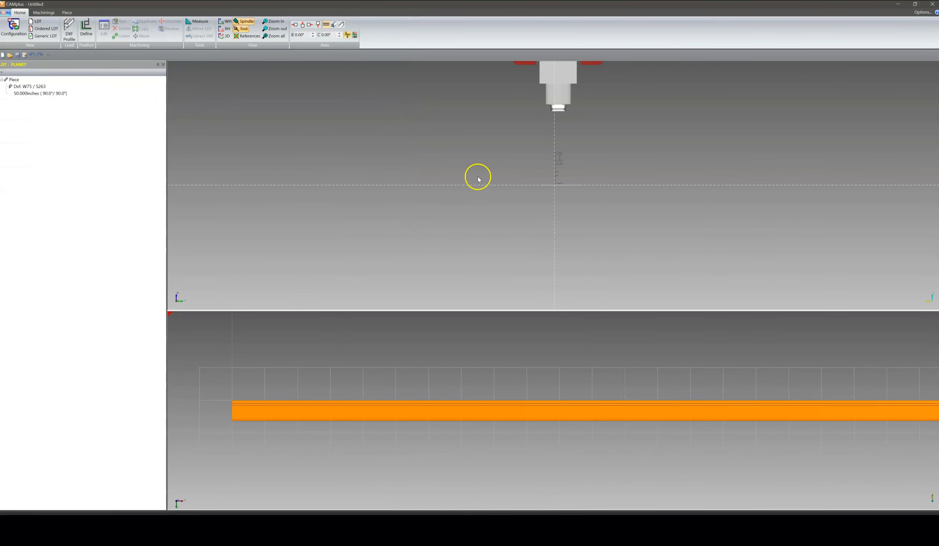
- Switch to the W75-5263_06 drawing in AutoCAD and show the part in model space
scroll(570, 182, up, 2)
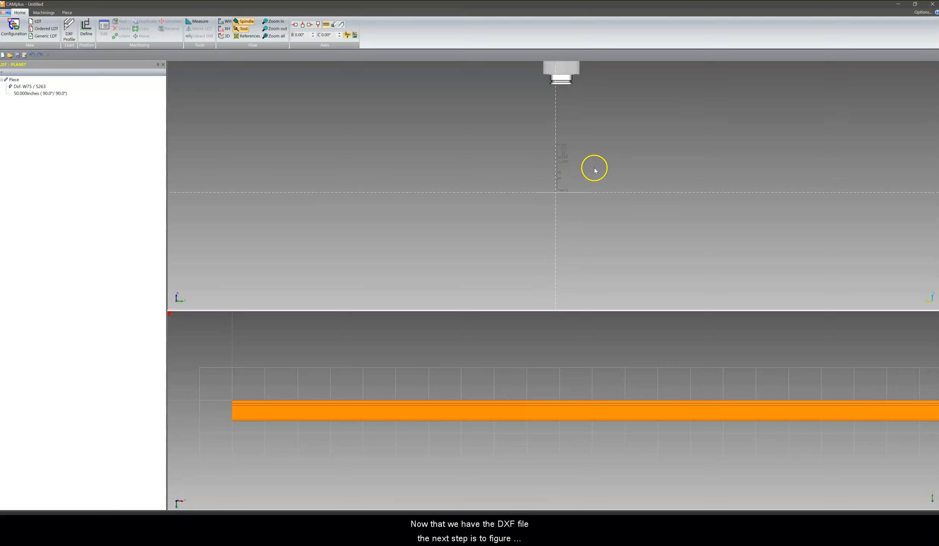
middle_drag(594, 168, 584, 175)
middle_drag(655, 140, 658, 165)
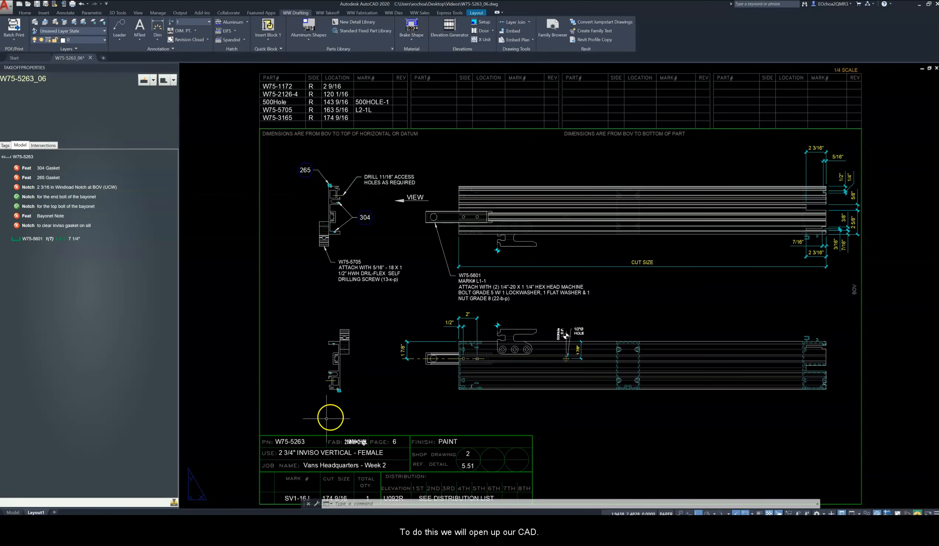
click(625, 311)
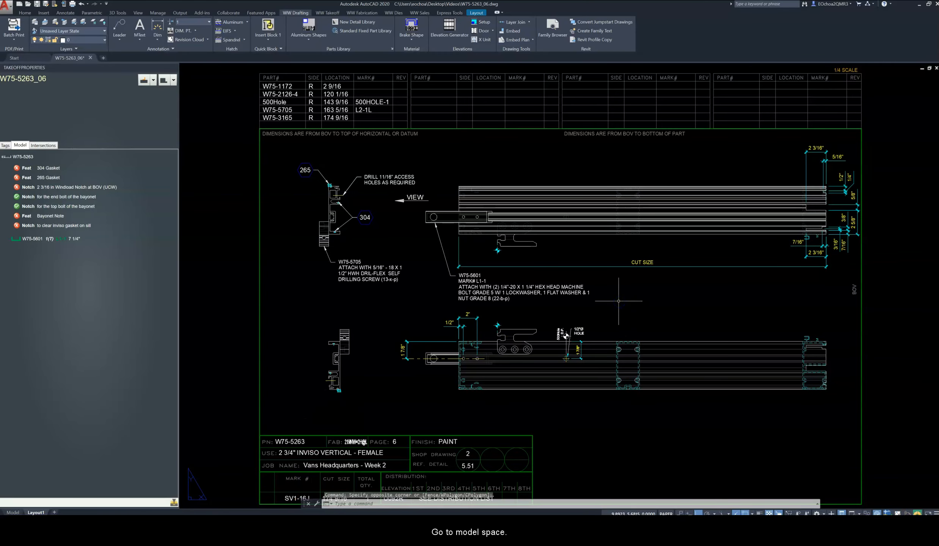
text(tm)
key(Return)
click(523, 283)
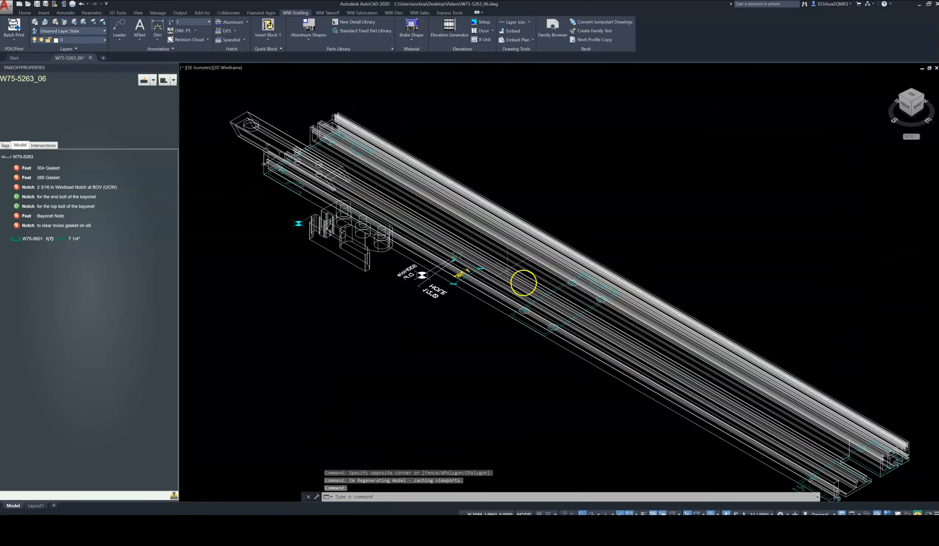
- Set the AutoCAD model to its Left view, rotated so the end profile stands upright as in CAMplus
shift+middle_drag(682, 219, 884, 210)
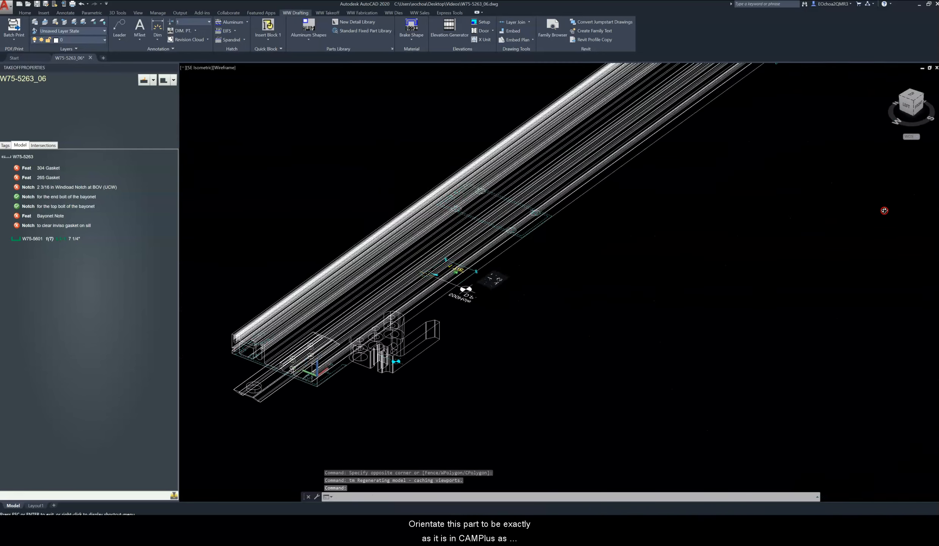
click(906, 109)
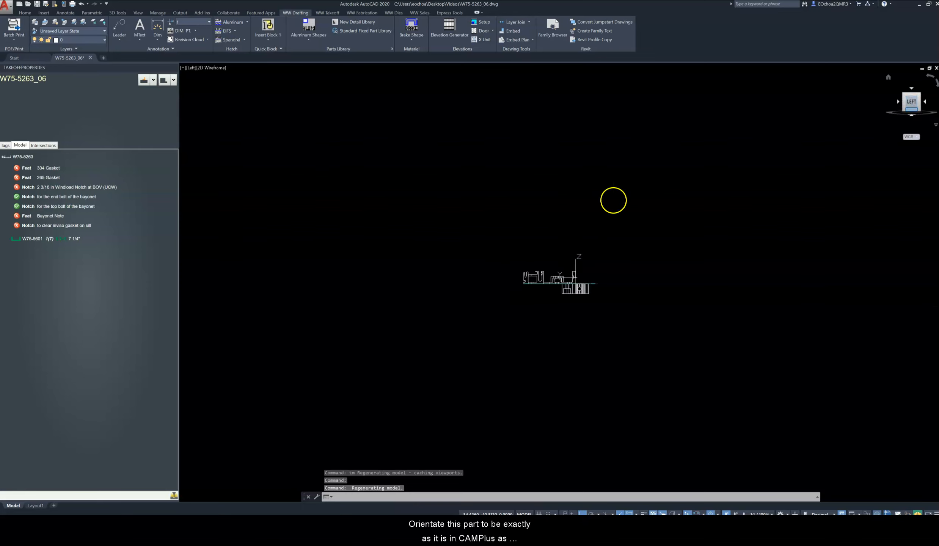
click(935, 84)
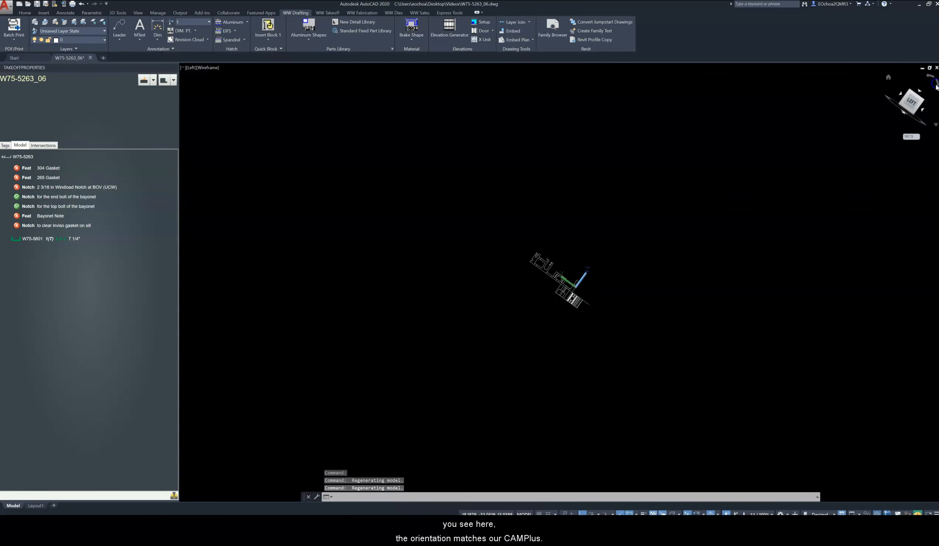
scroll(568, 277, down, 4)
scroll(570, 277, up, 9)
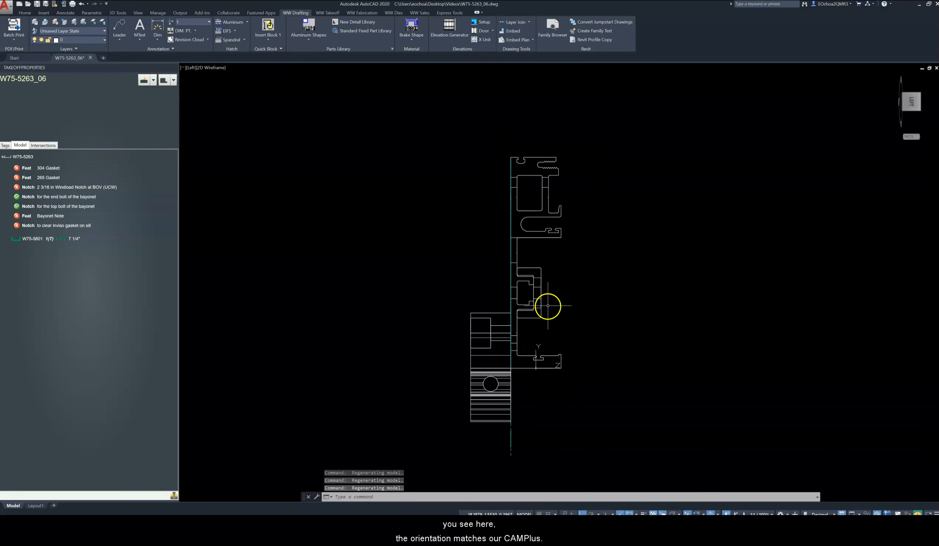
- Switch to CAMplus to compare its end-on 5263 profile with the AutoCAD view, and return to AutoCAD
click(285, 525)
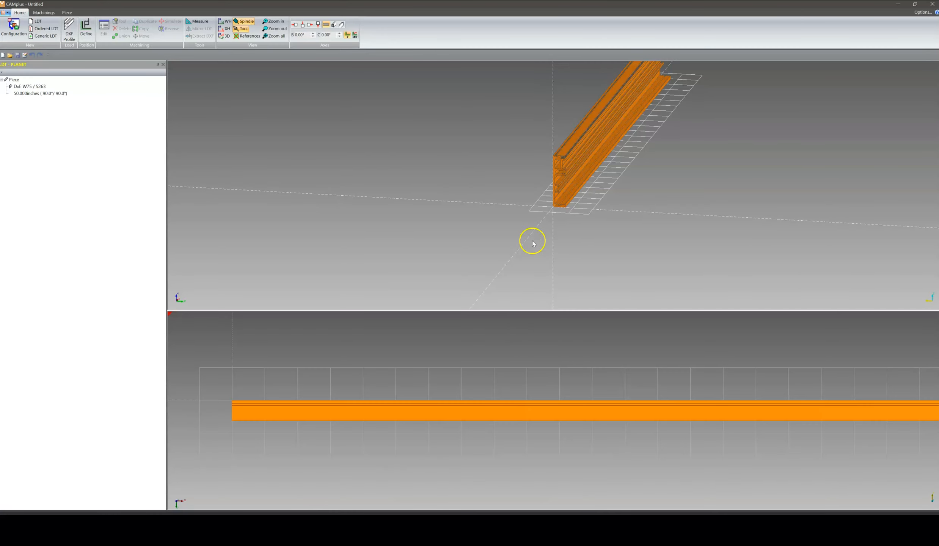
middle_click(594, 255)
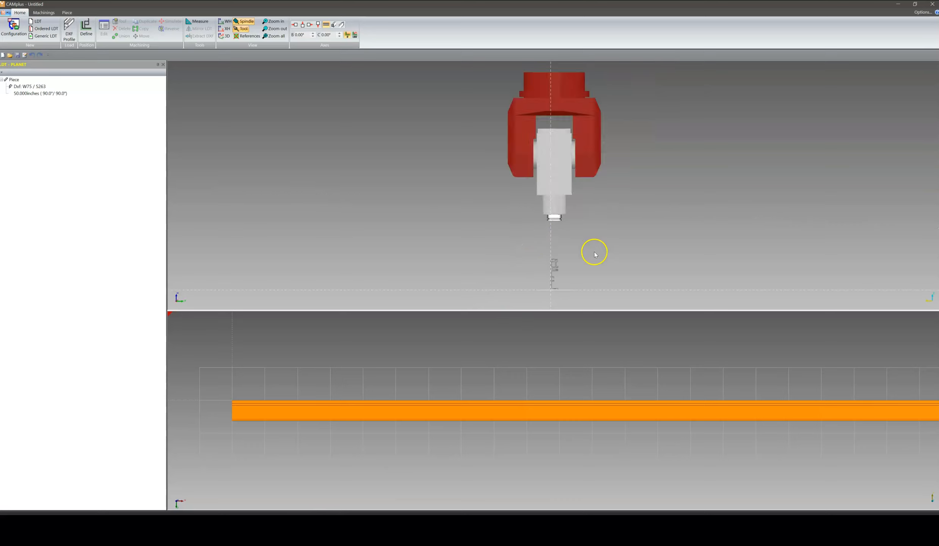
scroll(539, 280, up, 5)
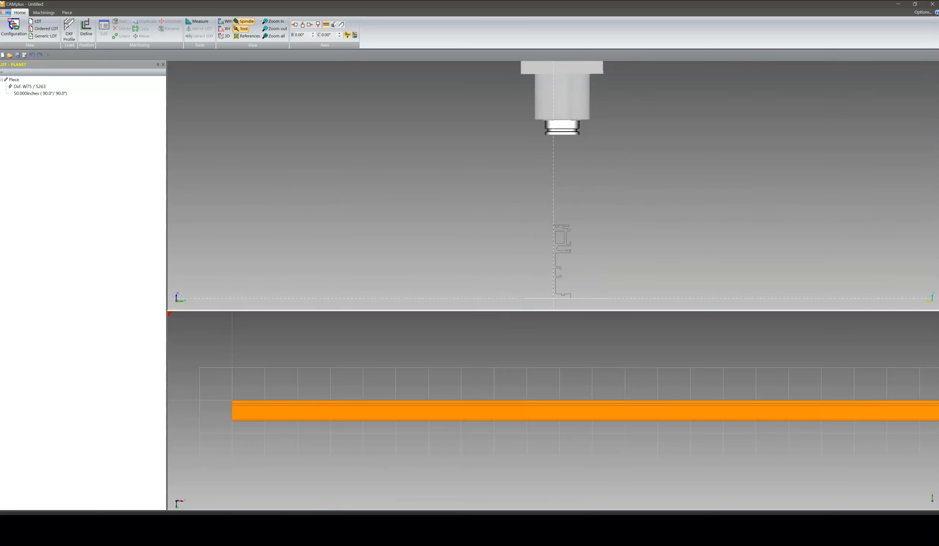
click(285, 525)
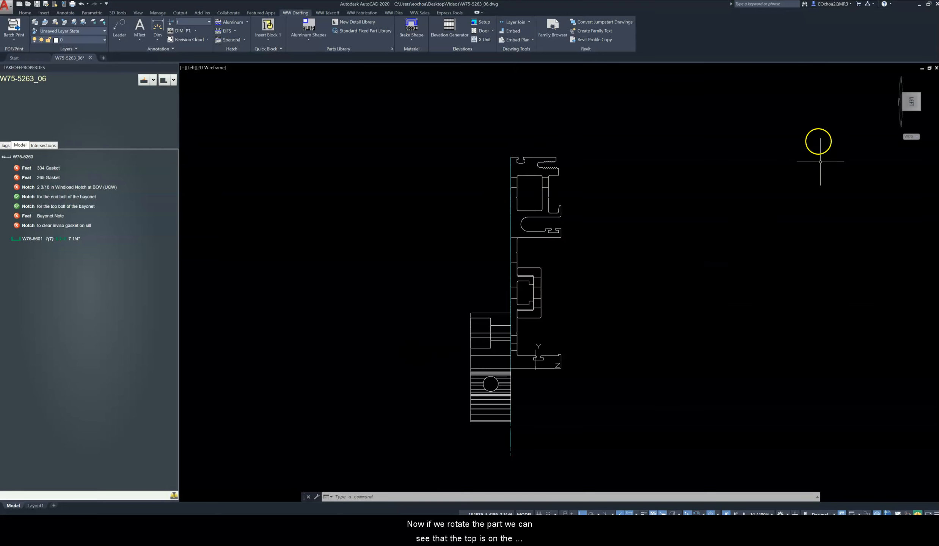
- Rotate the AutoCAD model with 3DFORBIT to show which ends of the part are top and bottom
click(747, 178)
text(3)
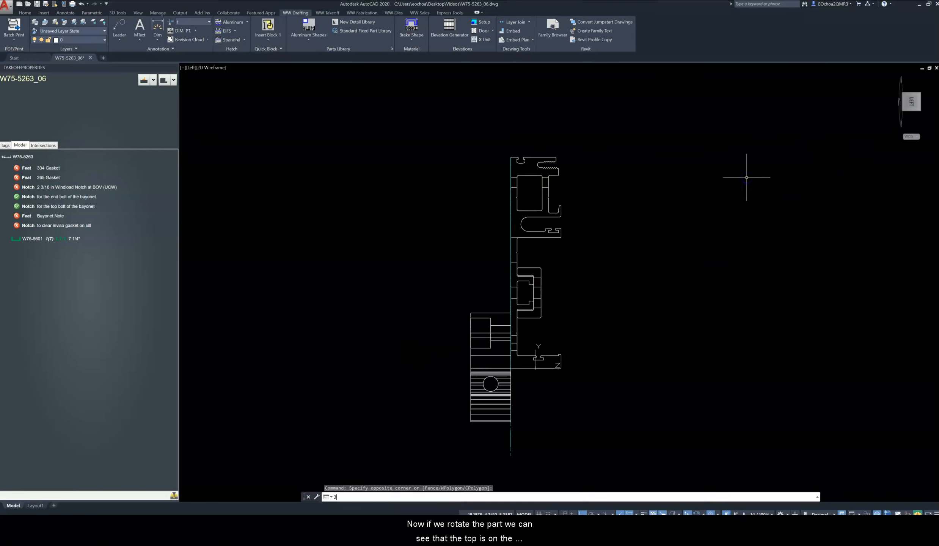
text(dforbit)
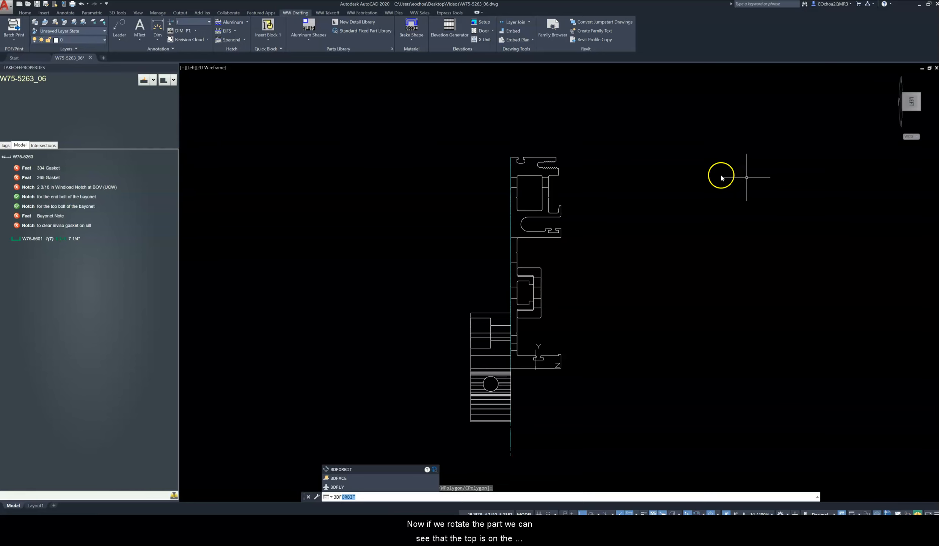
key(Return)
drag(678, 218, 655, 233)
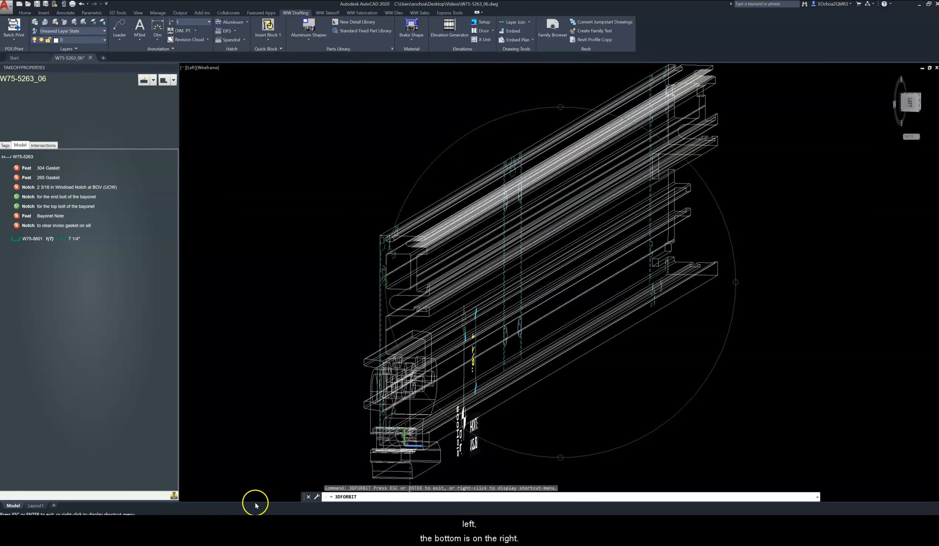
- Switch to the W75-5263_06 PDF in Revu and examine the notch dimensions at the BOV end
click(266, 504)
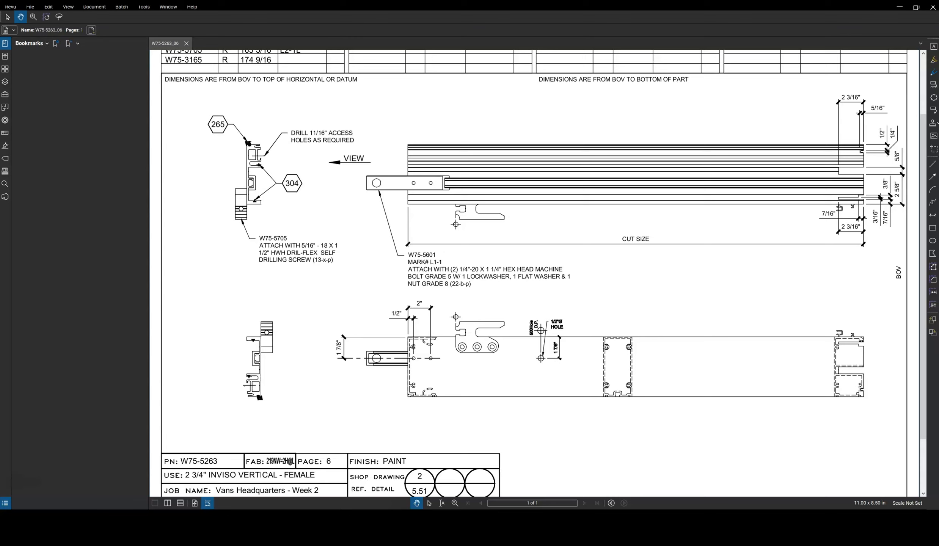
mouse_move(800, 235)
mouse_down()
mouse_move(734, 288)
mouse_move(683, 309)
mouse_up()
scroll(803, 258, up, 2)
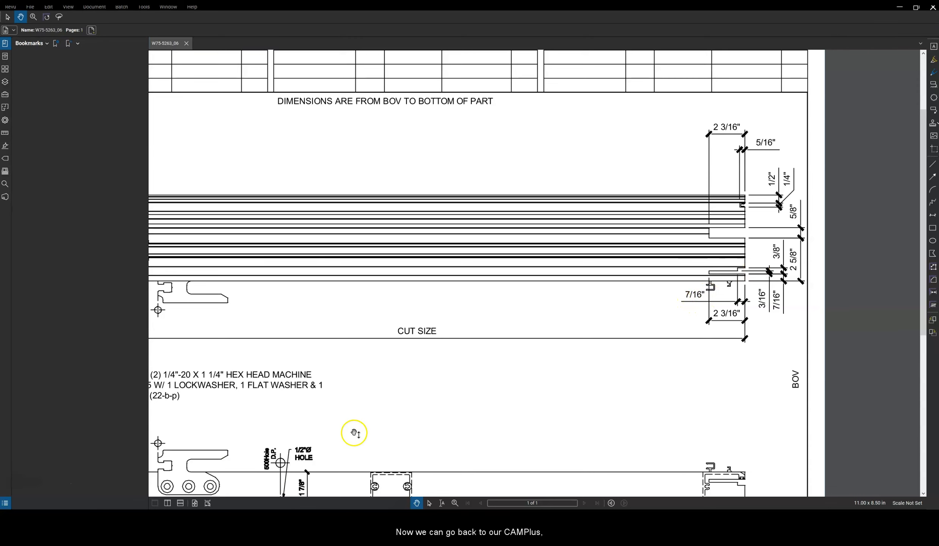
- Switch back to CAMplus and create a positioned X reference at max-.4375 on the piece's far end
key(alt+Tab)
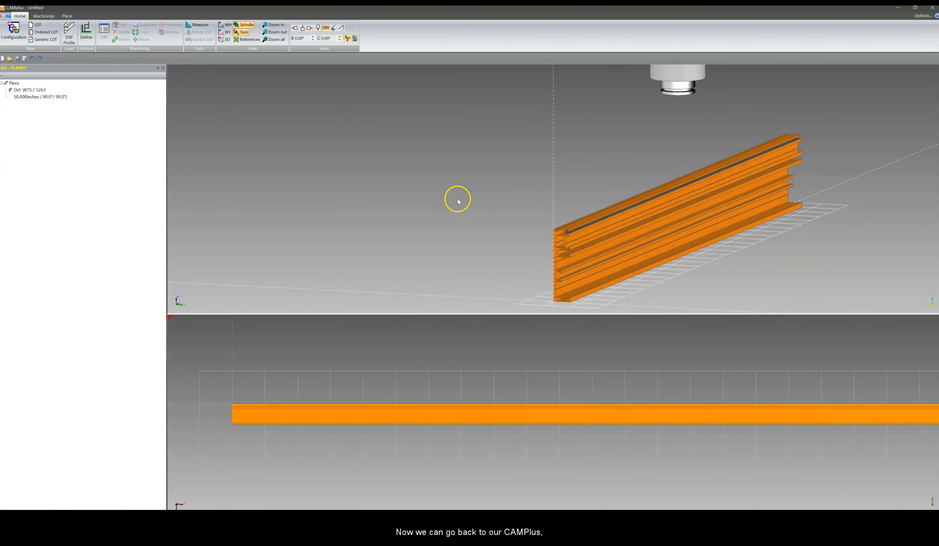
click(44, 16)
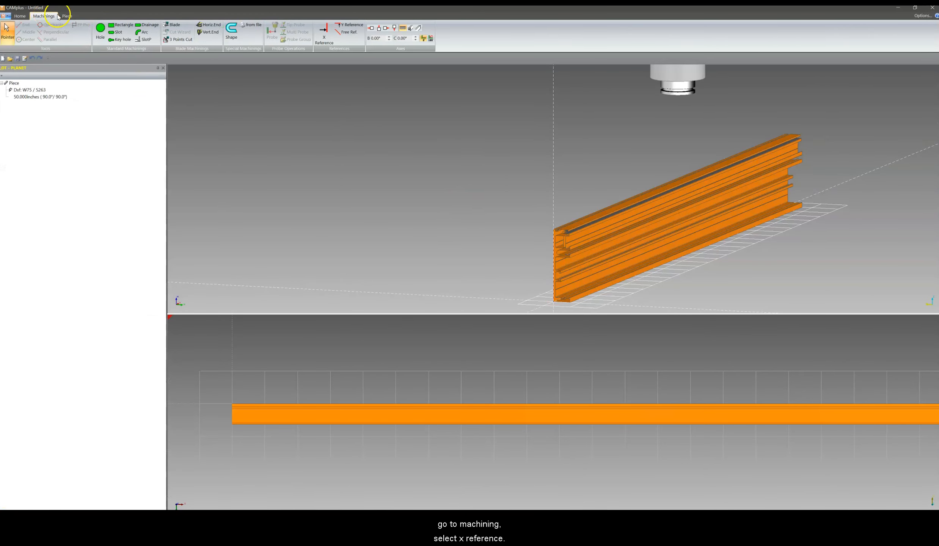
click(325, 34)
middle_drag(747, 272, 700, 241)
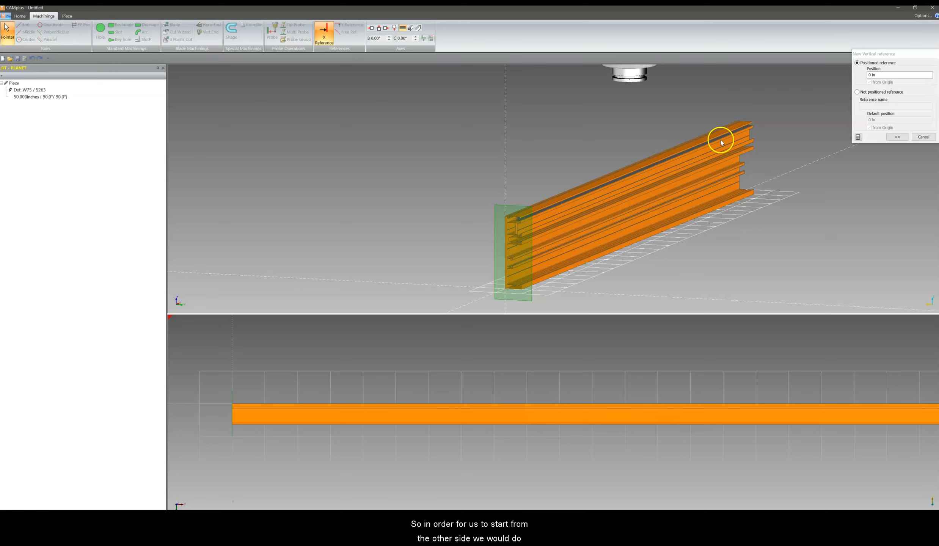
click(881, 75)
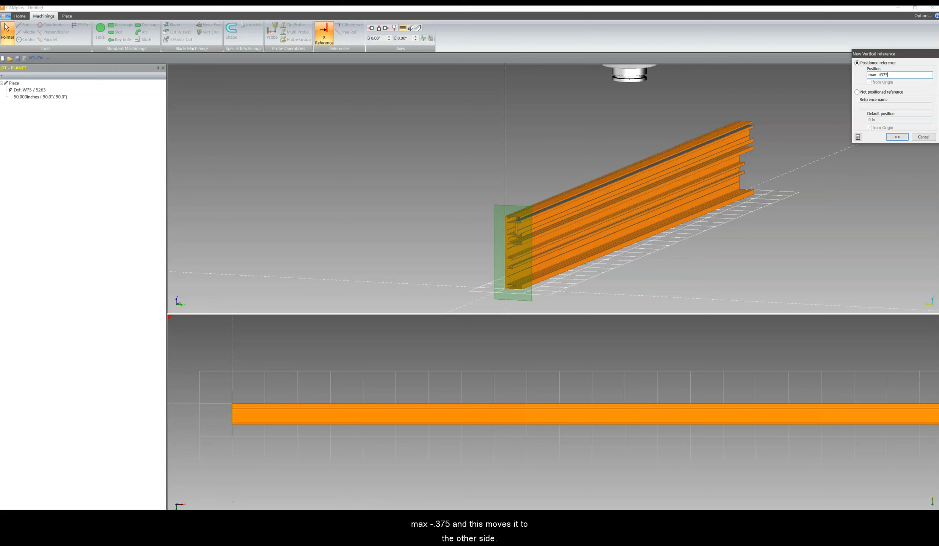
key(Return)
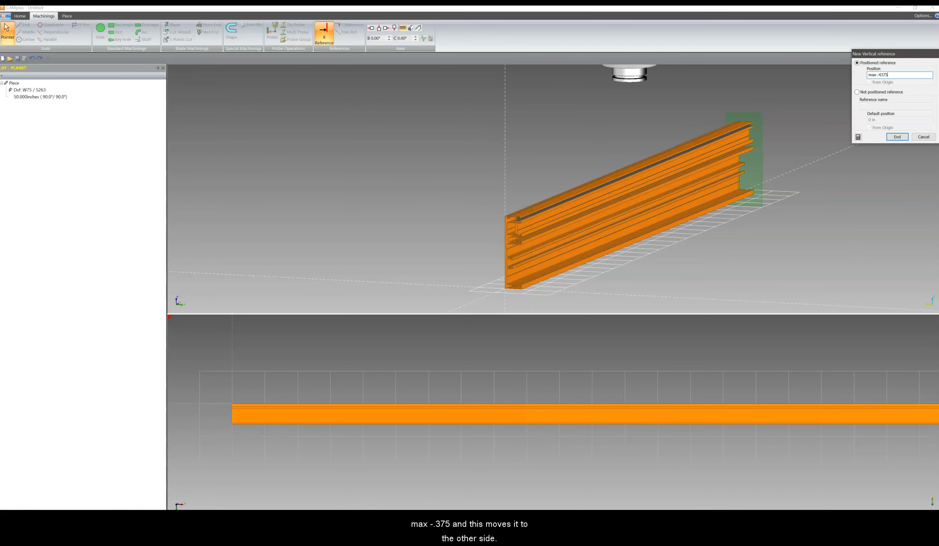
middle_drag(715, 214, 414, 245)
middle_drag(636, 183, 591, 238)
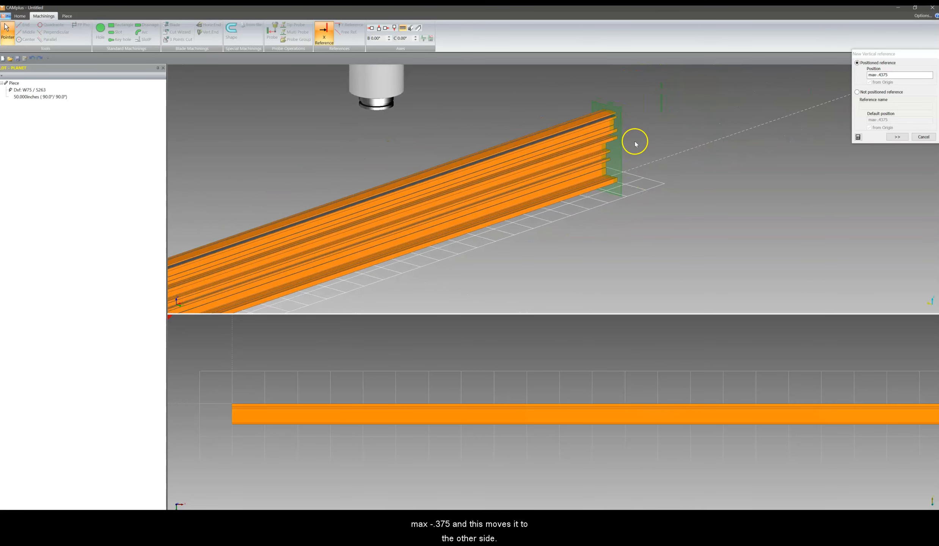
click(897, 143)
click(897, 137)
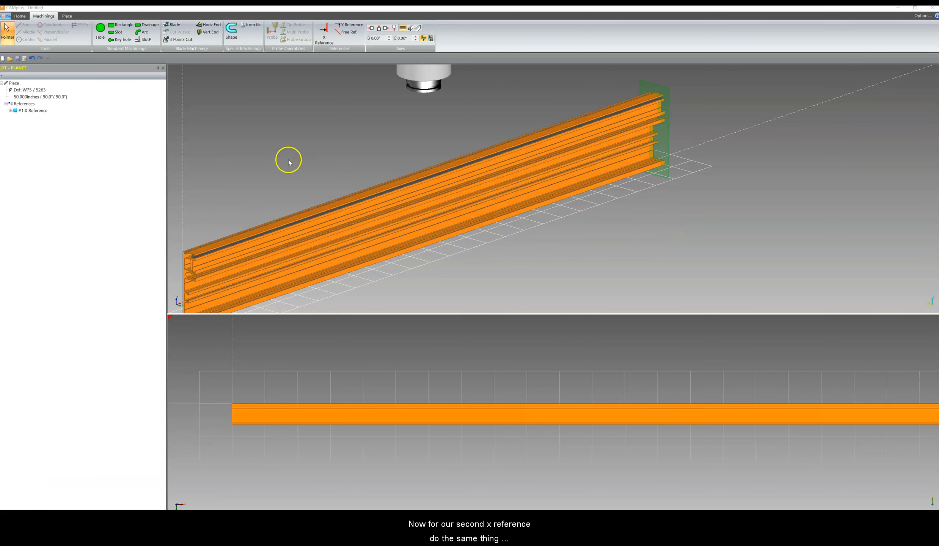
- Create a second positioned X reference at max-2.1875 on the far end of the piece
click(324, 40)
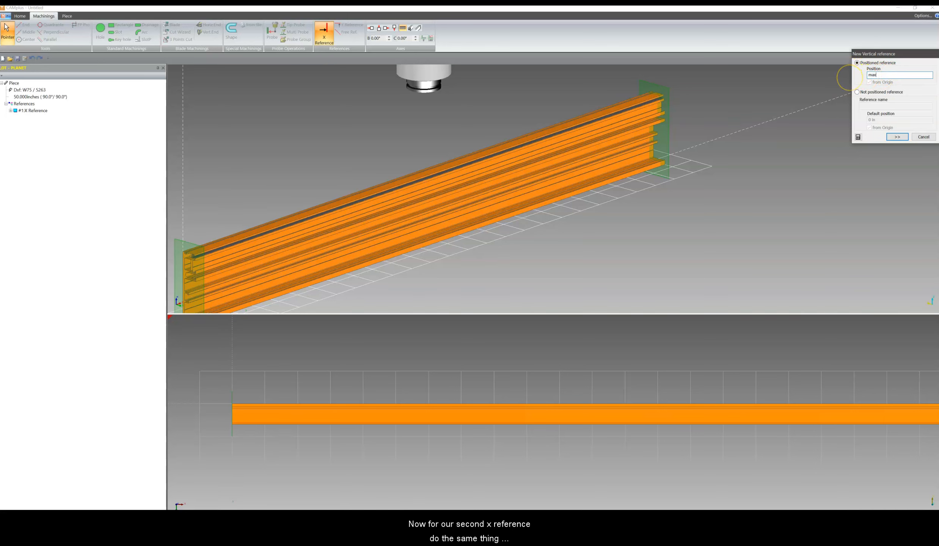
text(max-2.1875)
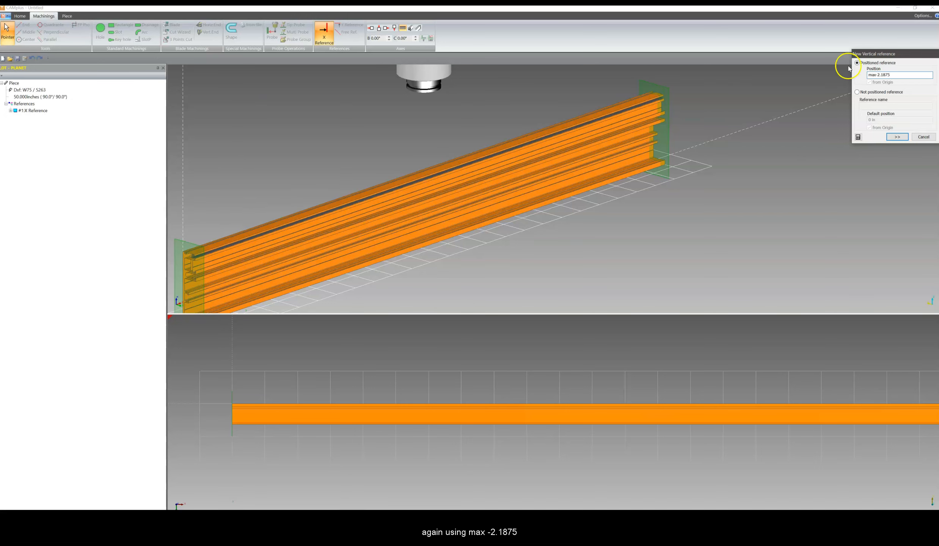
click(898, 141)
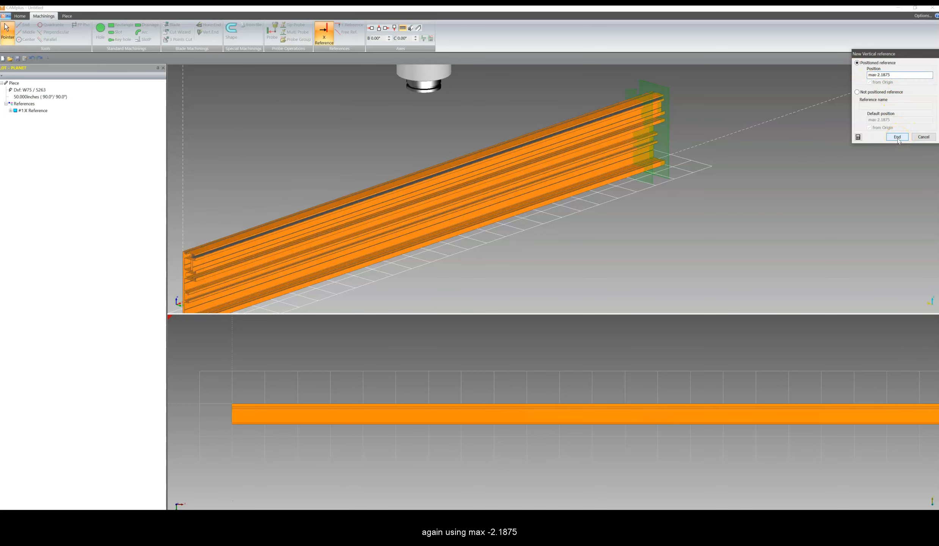
click(897, 137)
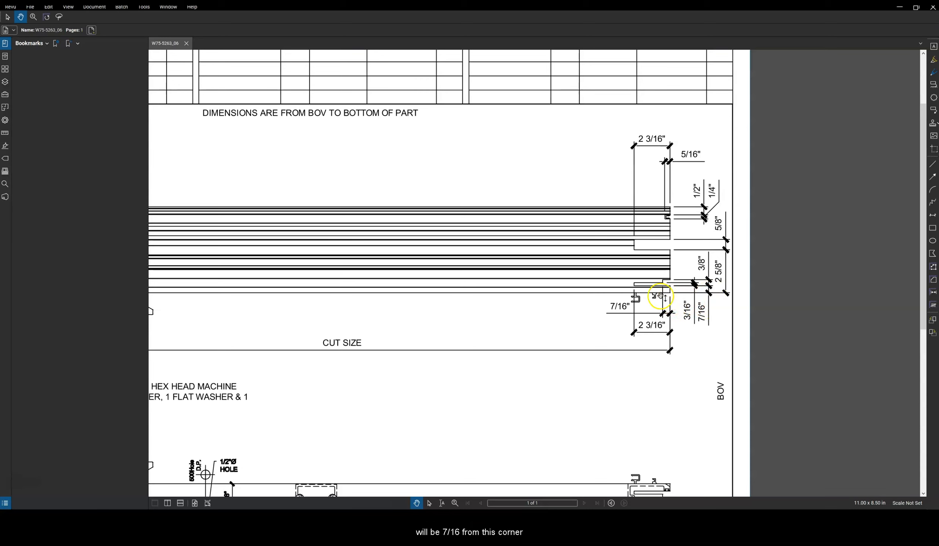
- Return to CAMplus and create a right-side Y reference at -.4375 from the end point of the profile's bottom back corner
click(900, 7)
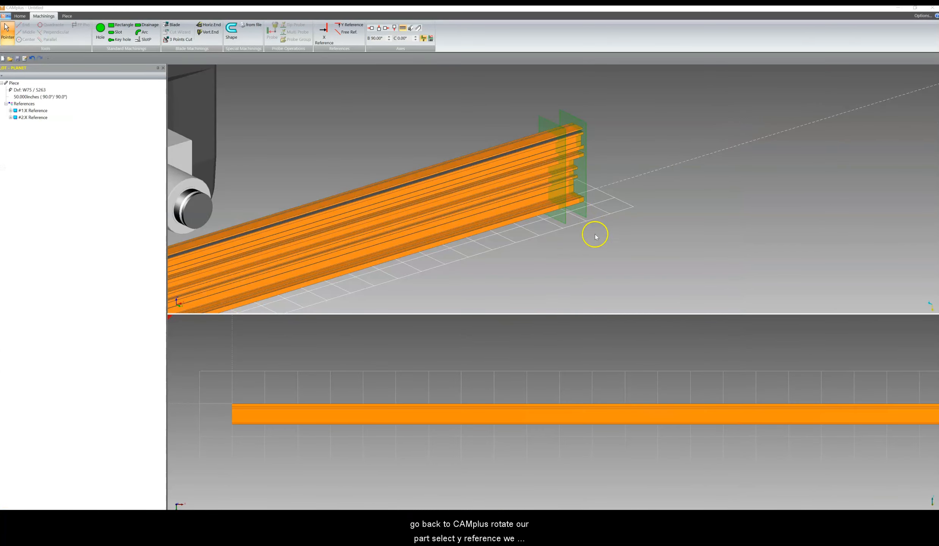
middle_drag(587, 258, 448, 259)
middle_drag(659, 237, 641, 262)
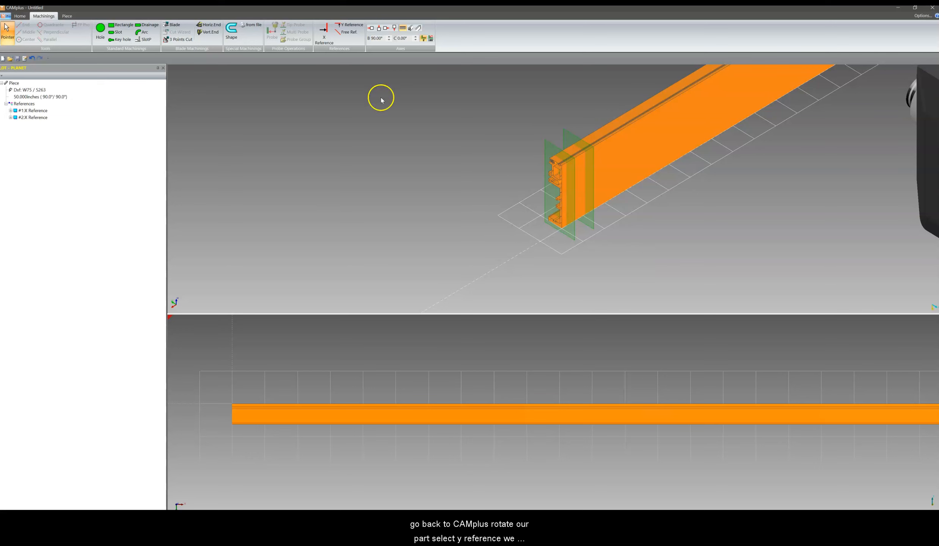
click(352, 25)
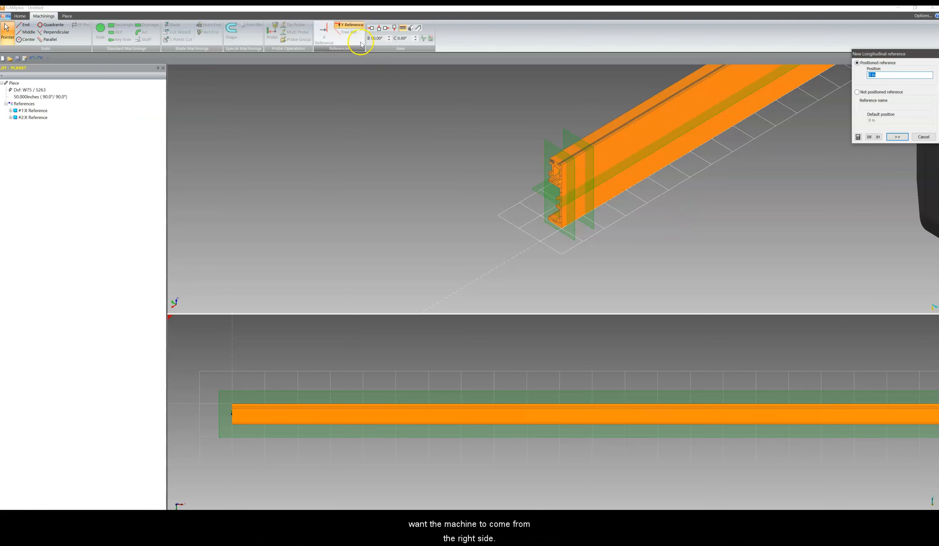
click(371, 27)
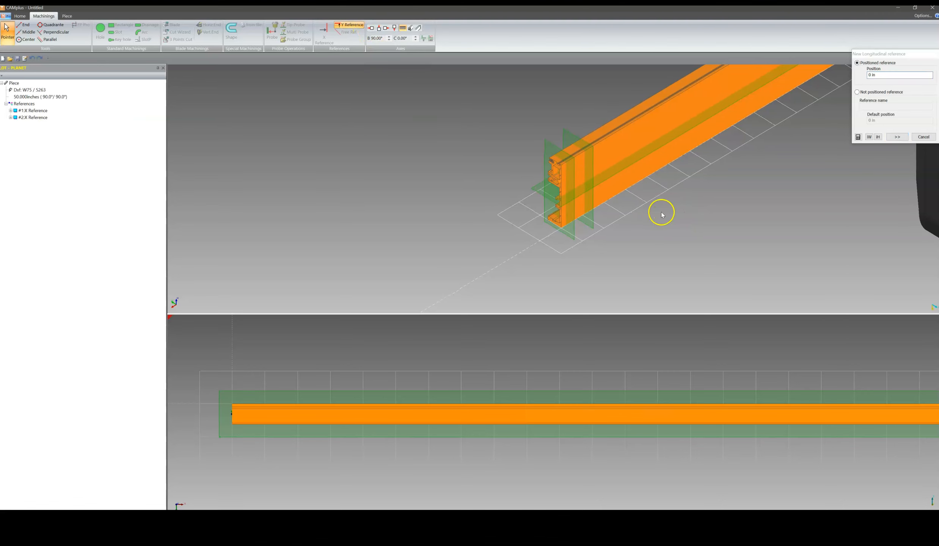
middle_drag(660, 212, 596, 225)
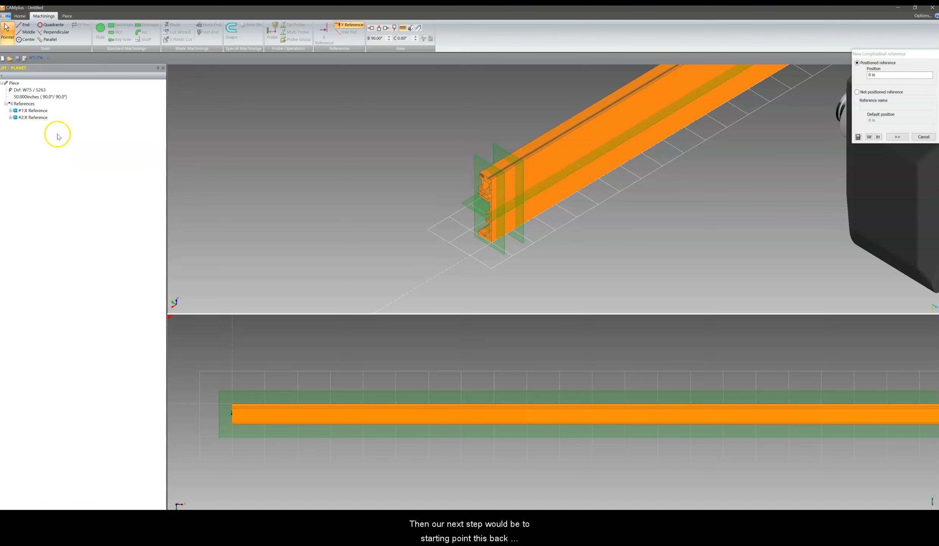
click(25, 27)
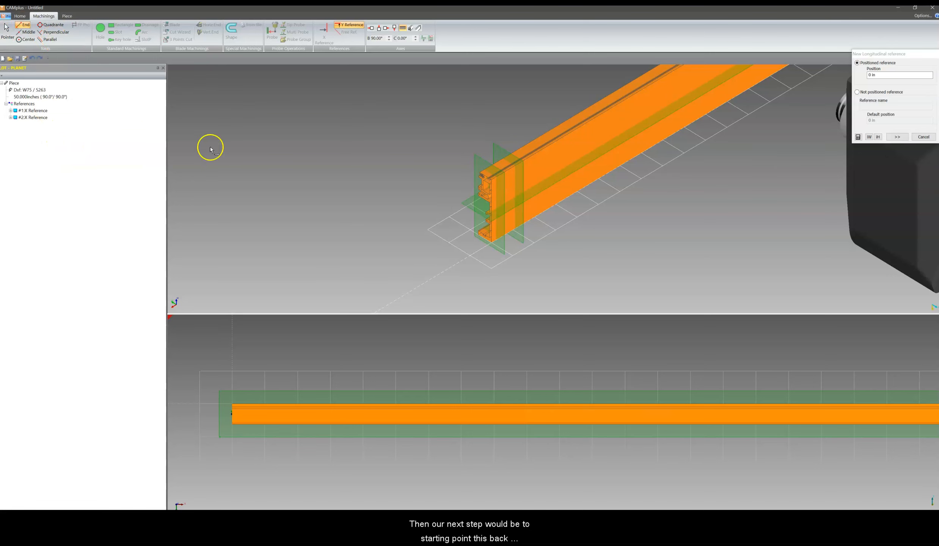
scroll(494, 246, up, 2)
scroll(493, 245, up, 1)
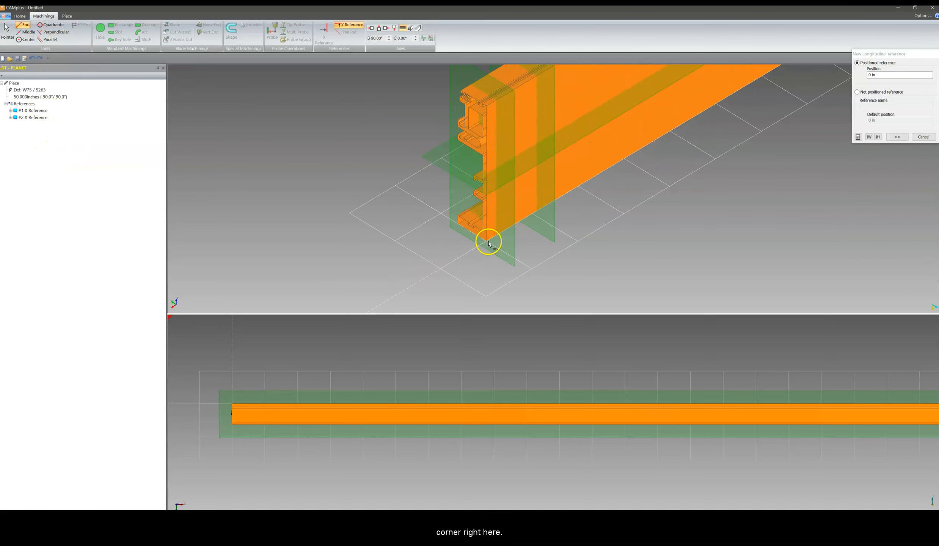
click(487, 243)
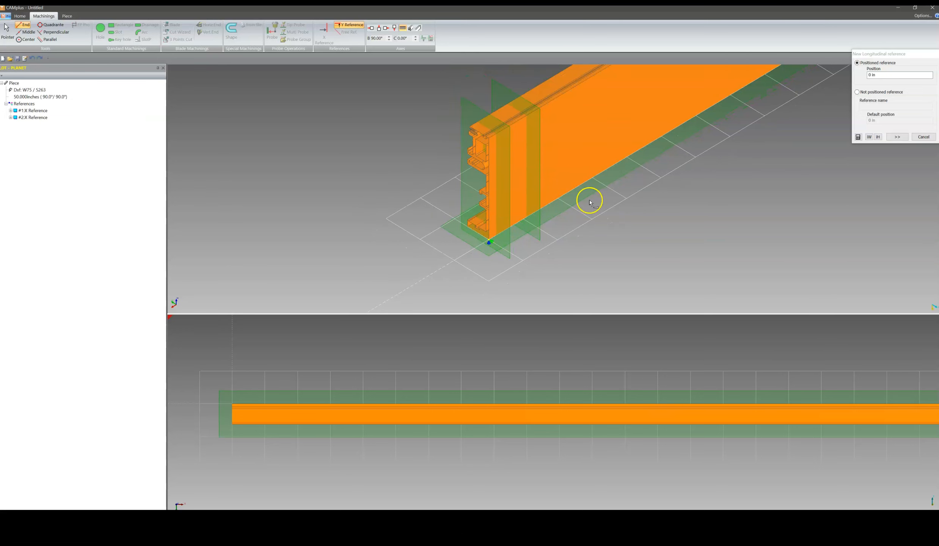
click(881, 75)
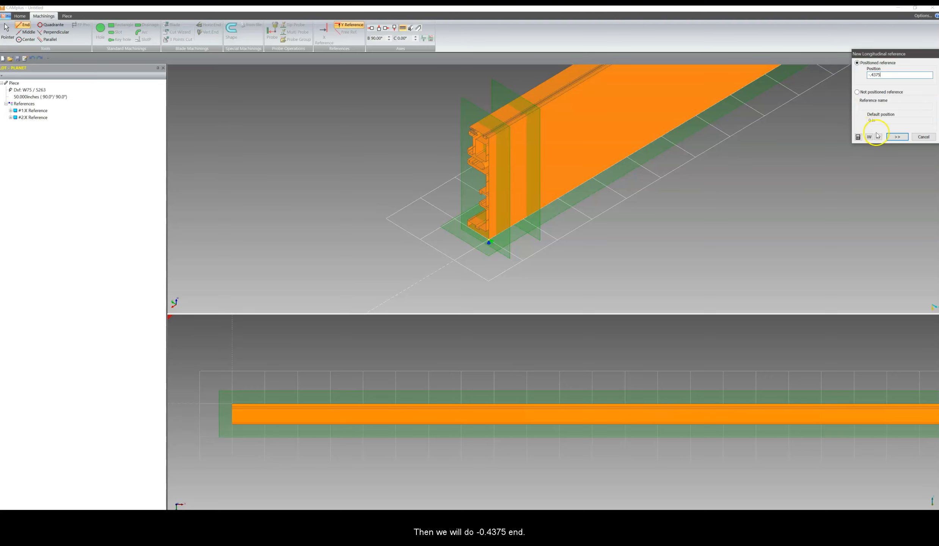
click(896, 138)
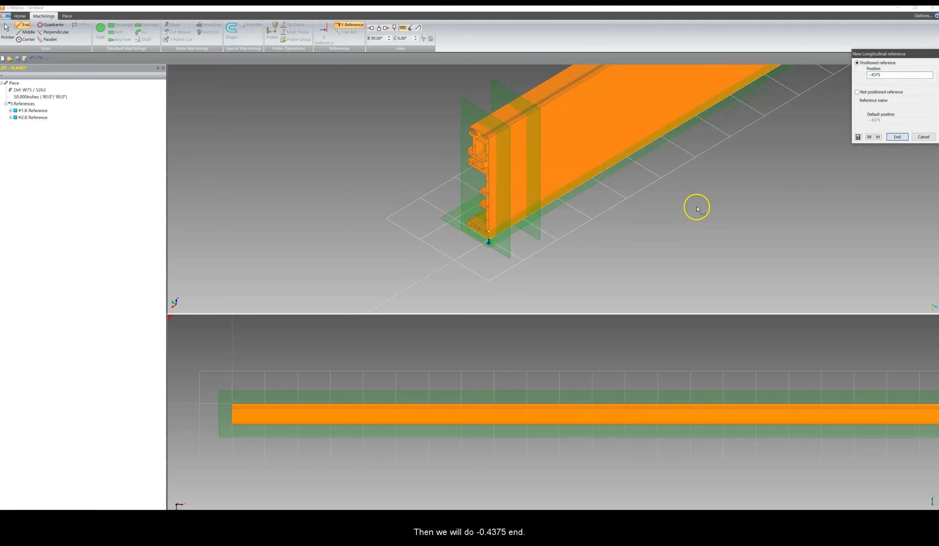
click(894, 137)
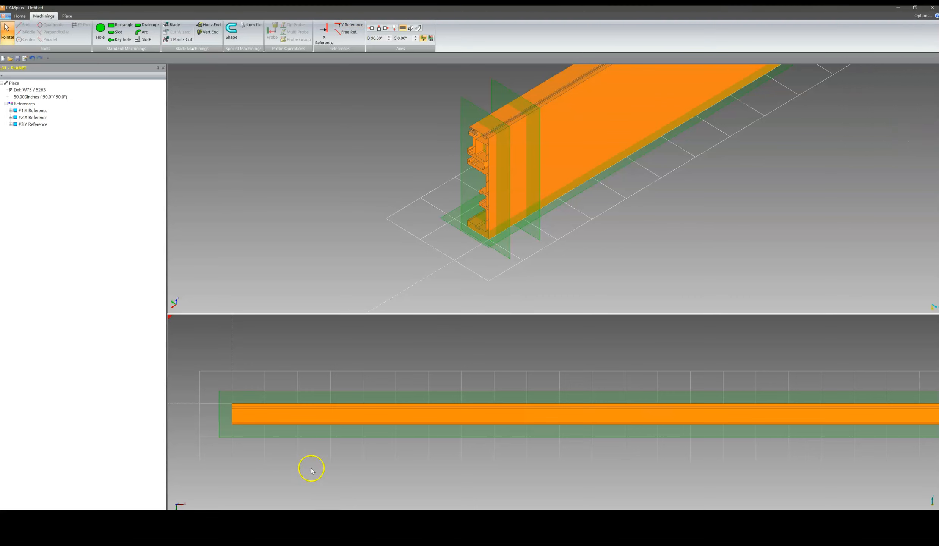
- Check the PDF, then add a right-side Y reference at -.8125 from the same bottom back corner end point
key(alt+Tab)
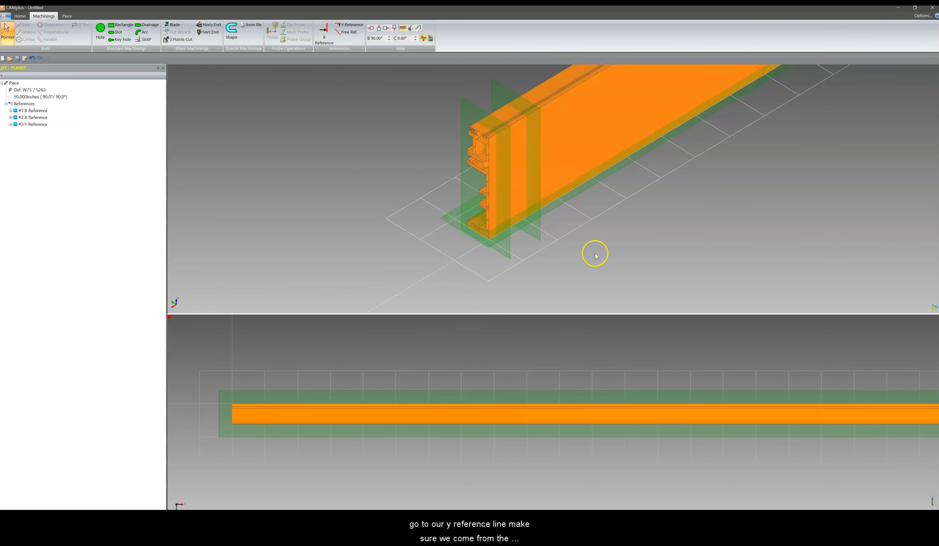
click(346, 25)
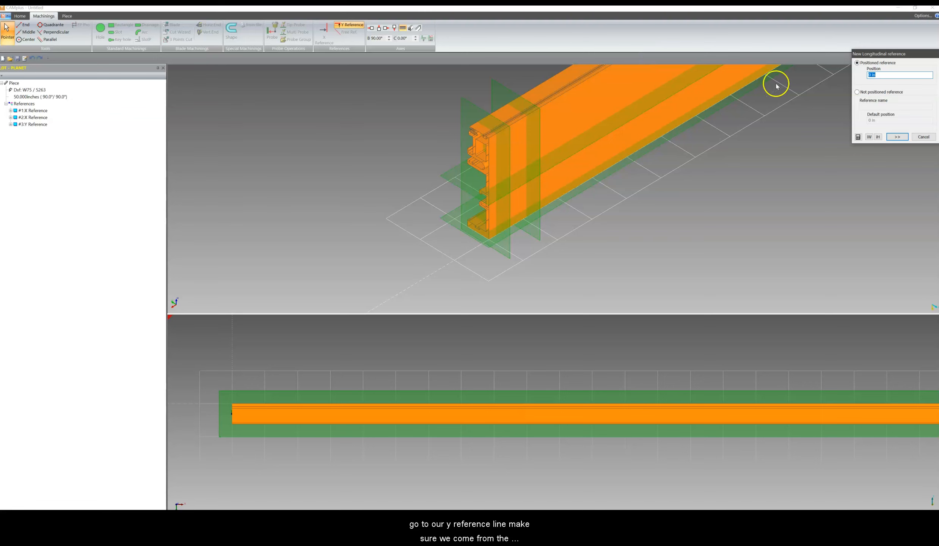
click(371, 29)
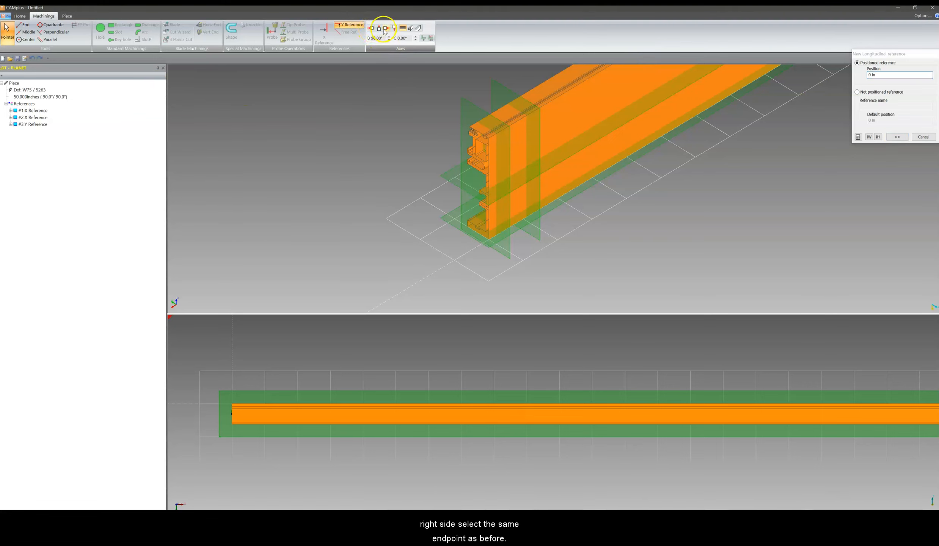
click(23, 25)
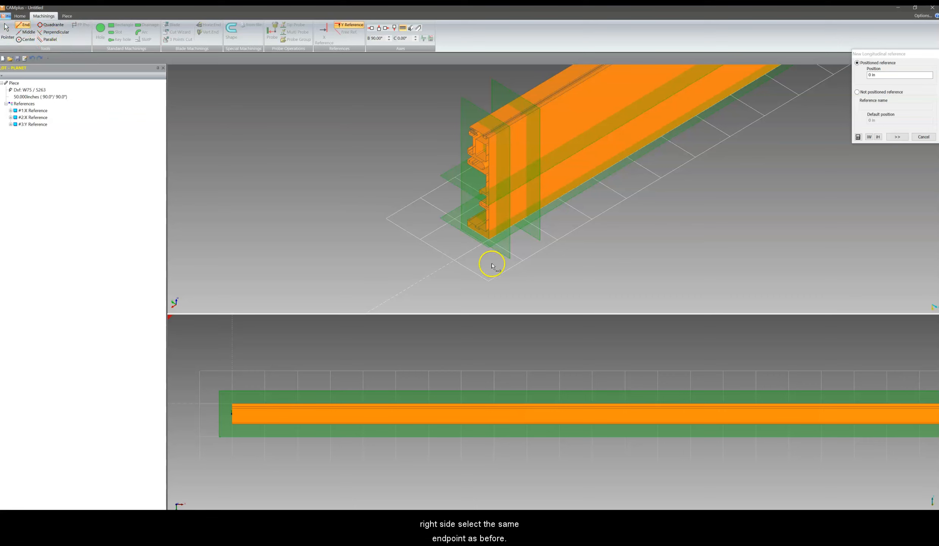
click(489, 242)
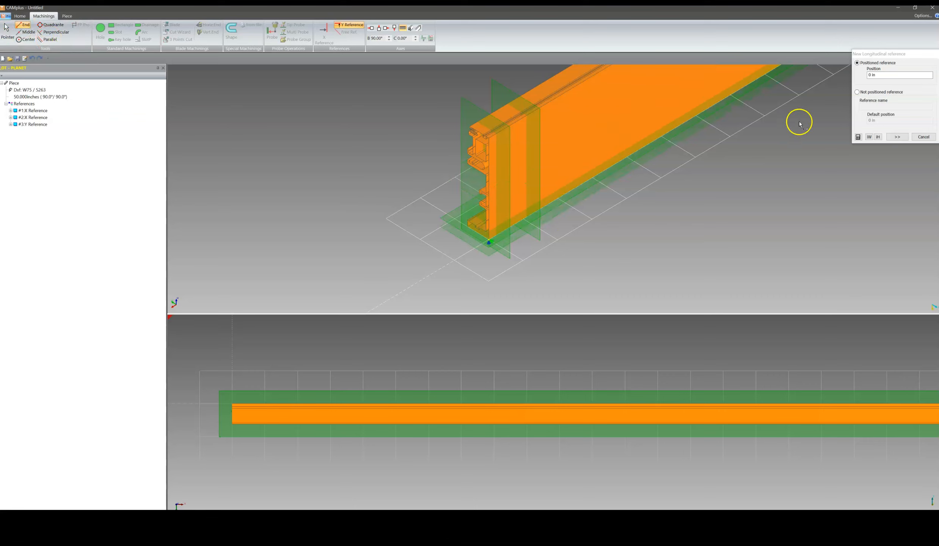
click(881, 75)
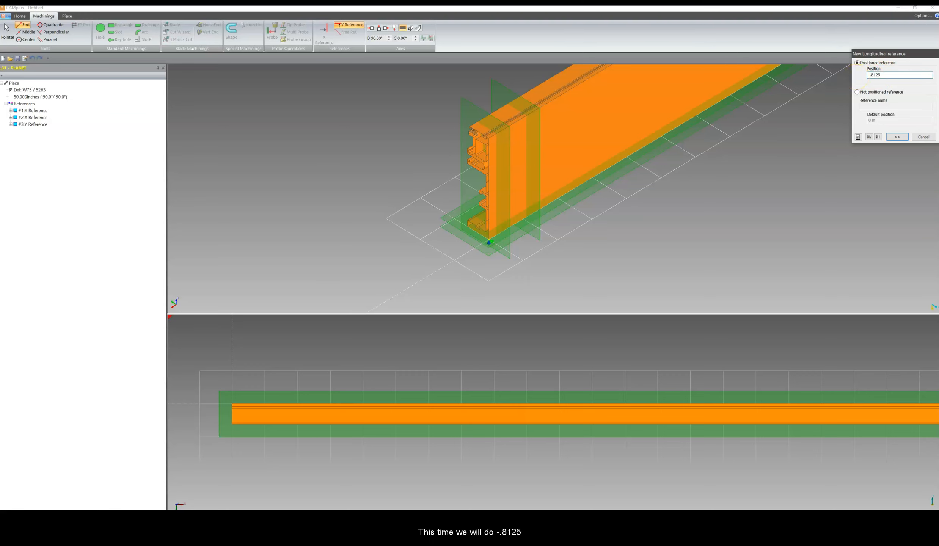
click(897, 138)
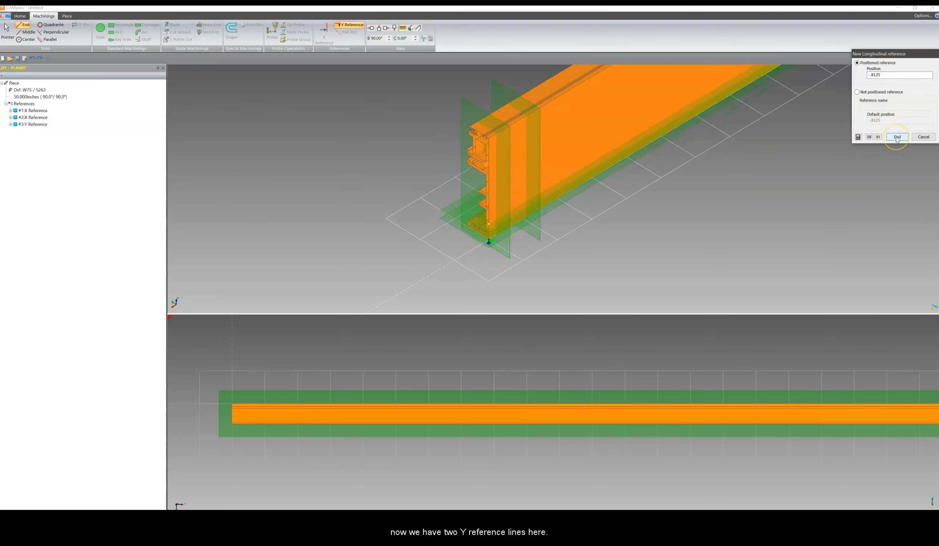
middle_drag(553, 245, 573, 235)
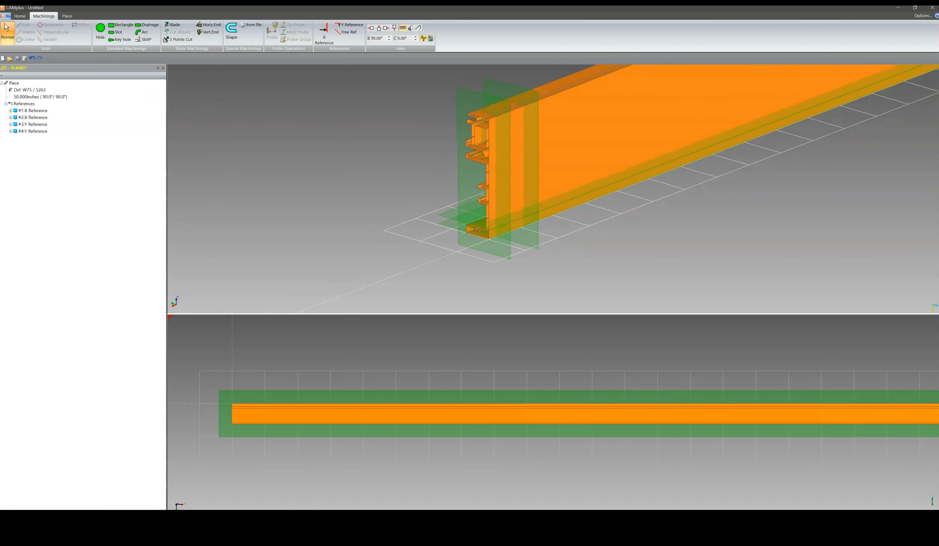
- Consult the W75-5263_06 PDF and create a right-side Y reference at -2.625 from the same bottom back corner in CAMplus
click(298, 519)
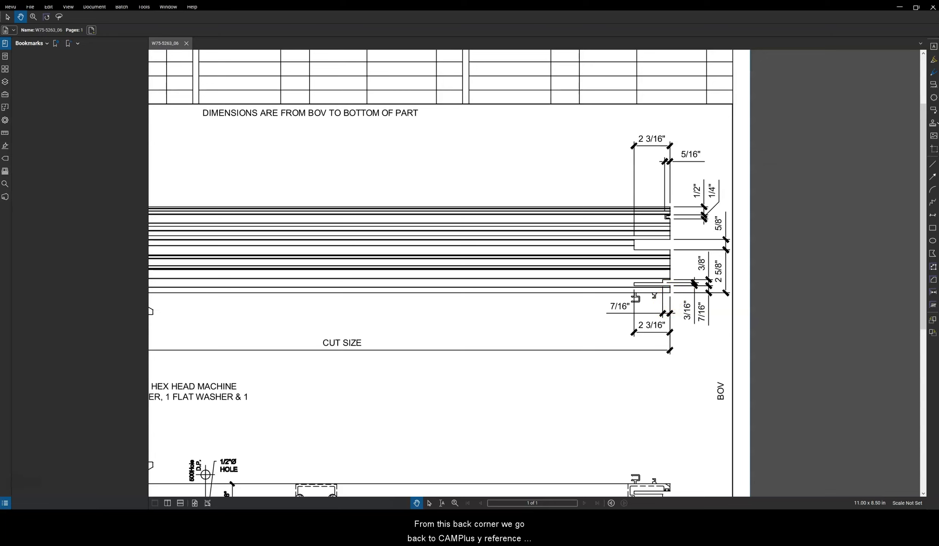
key(alt+Tab)
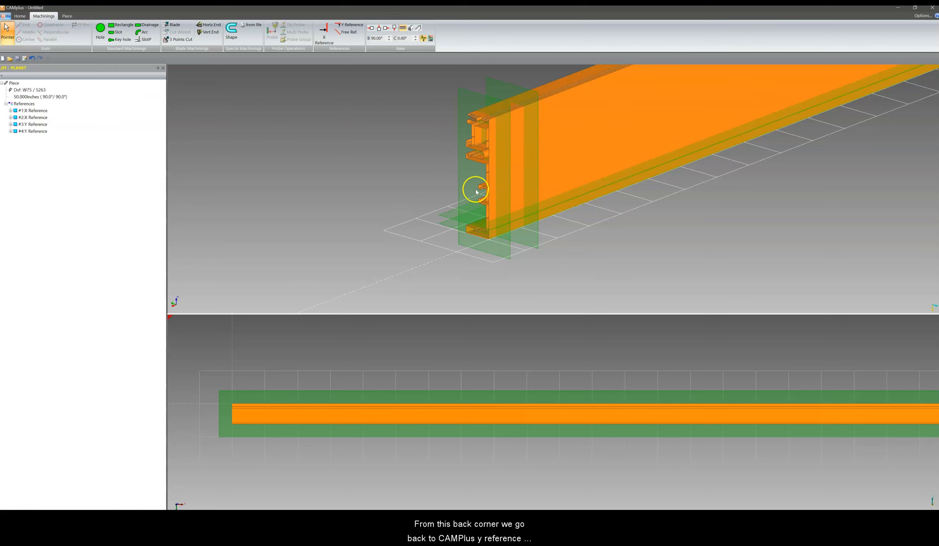
click(349, 25)
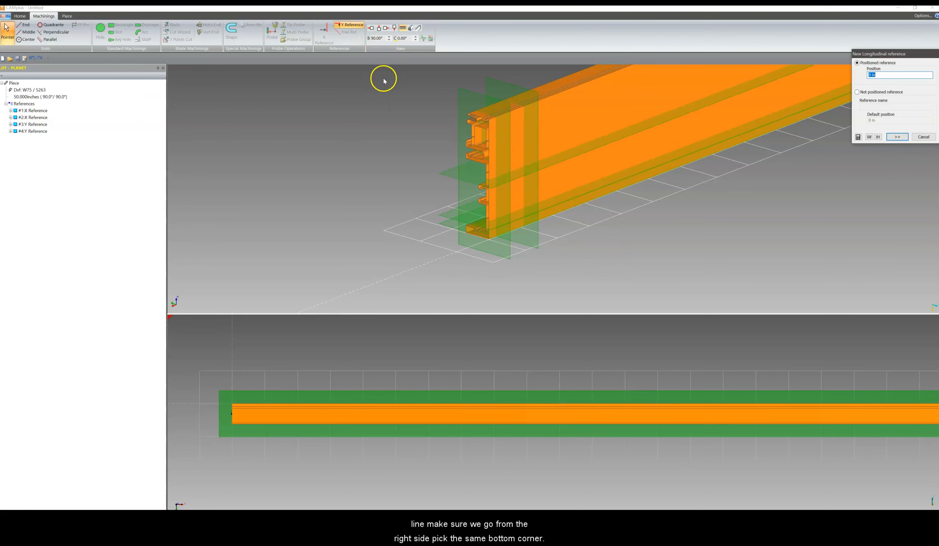
click(372, 29)
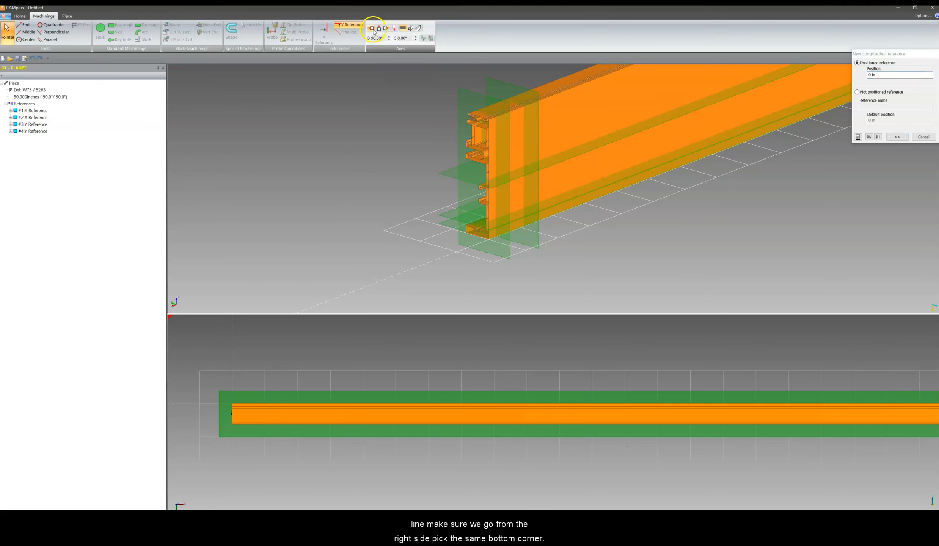
click(25, 24)
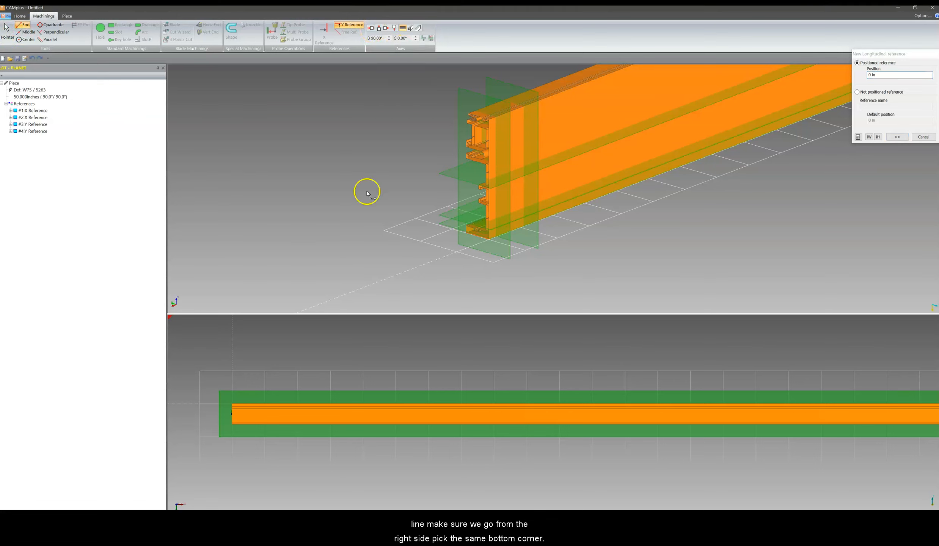
click(489, 242)
click(884, 77)
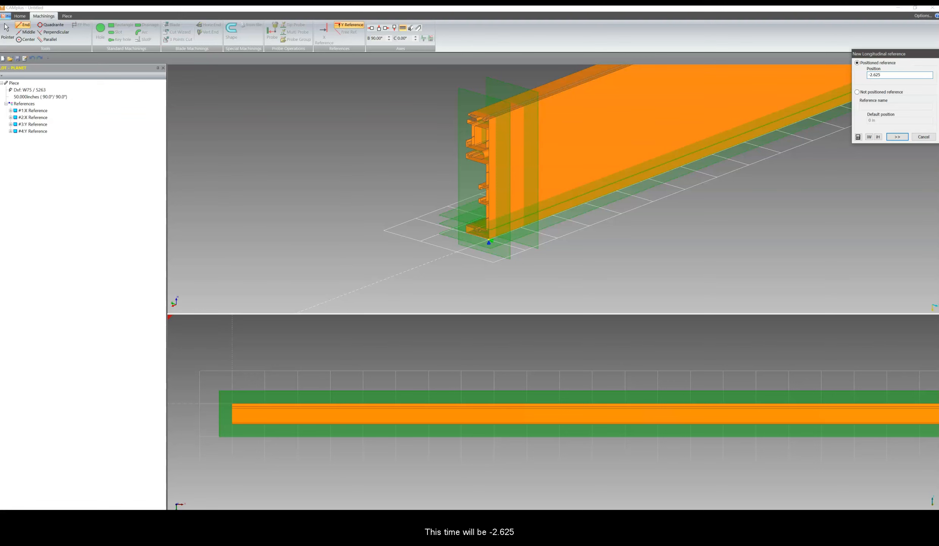
click(858, 97)
click(902, 140)
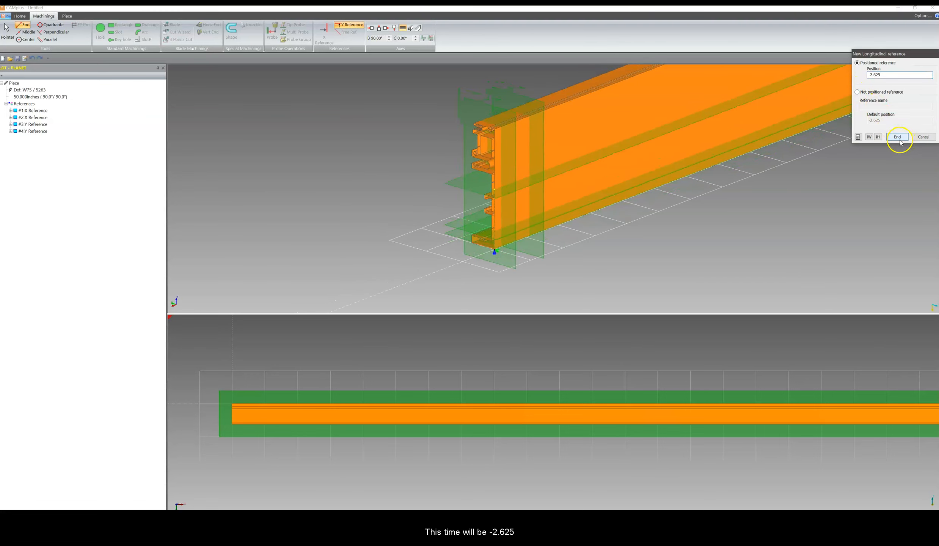
click(901, 140)
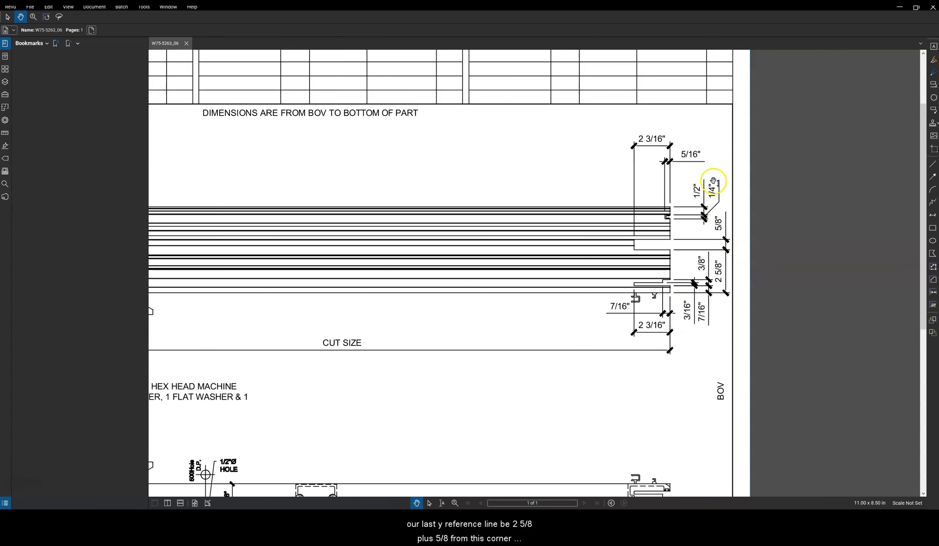
- Return to CAMplus and create a right-side Y reference at -3.25 from the end point of the same bottom back corner
click(899, 8)
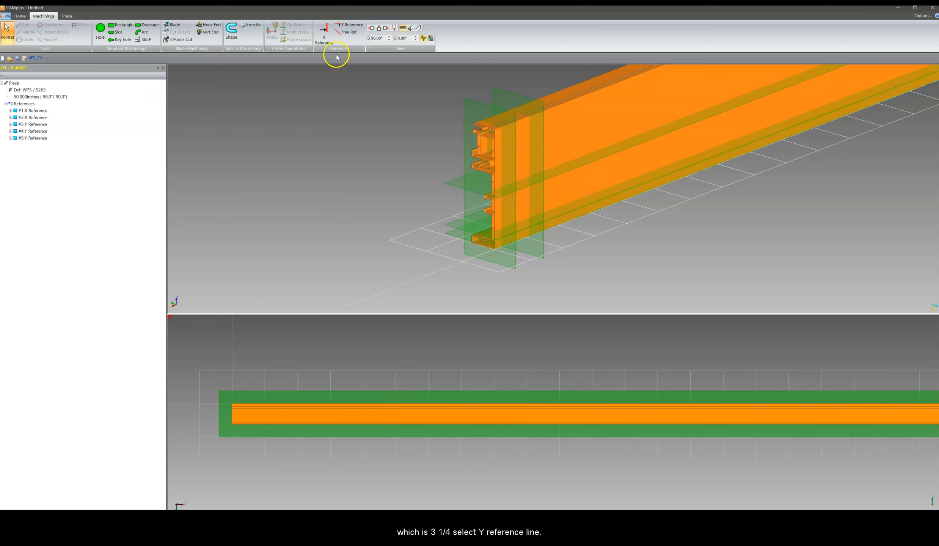
click(352, 25)
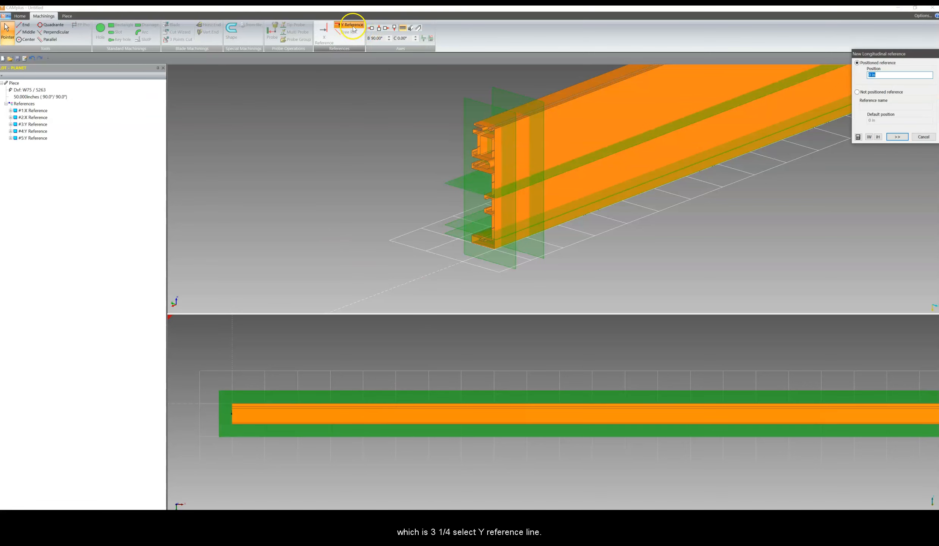
click(373, 30)
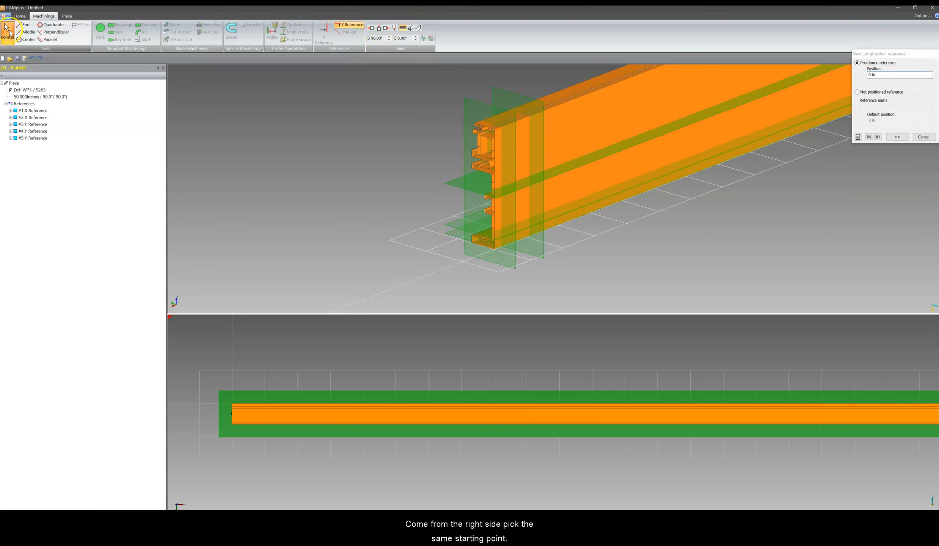
click(23, 25)
click(494, 250)
click(887, 74)
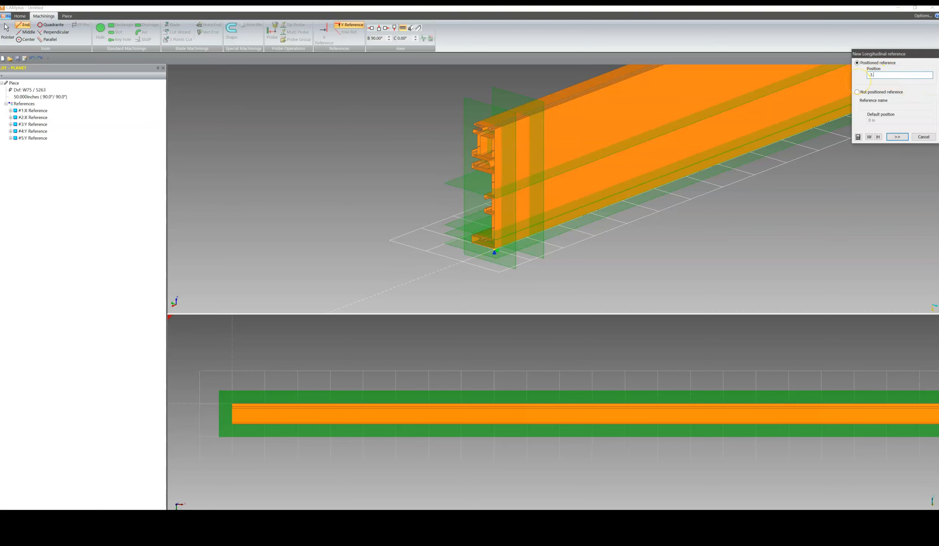
click(897, 137)
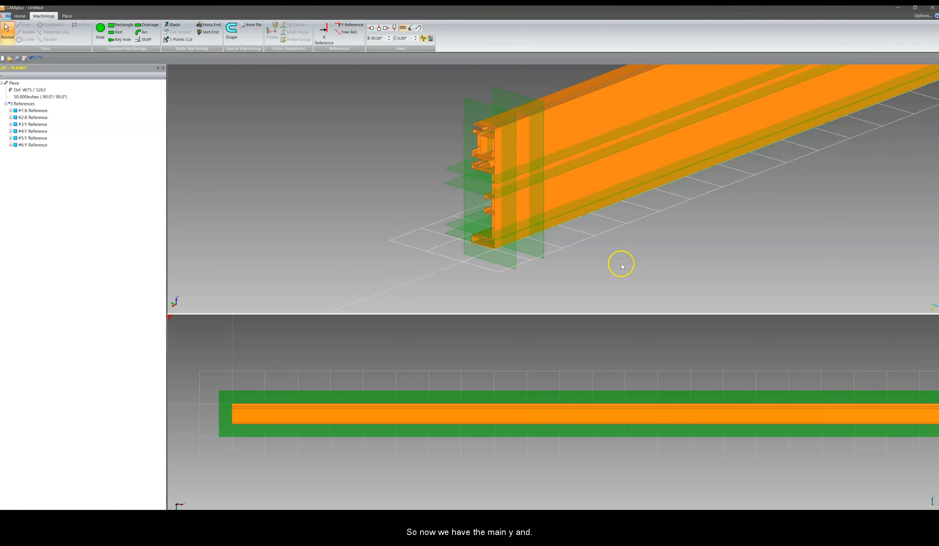
- Create a positioned X reference at max+.125, just beyond the end of the piece
middle_drag(412, 178, 429, 258)
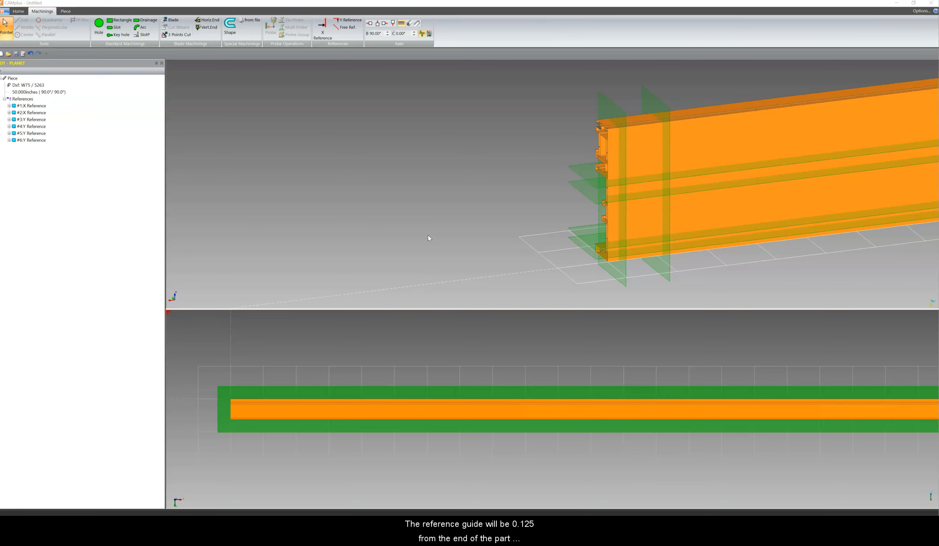
click(479, 215)
click(326, 37)
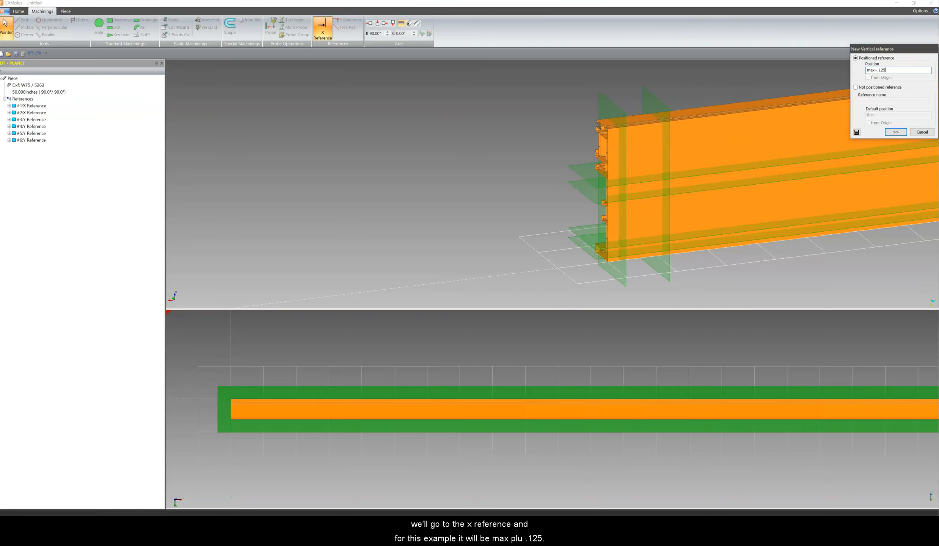
key(Return)
key(Return)
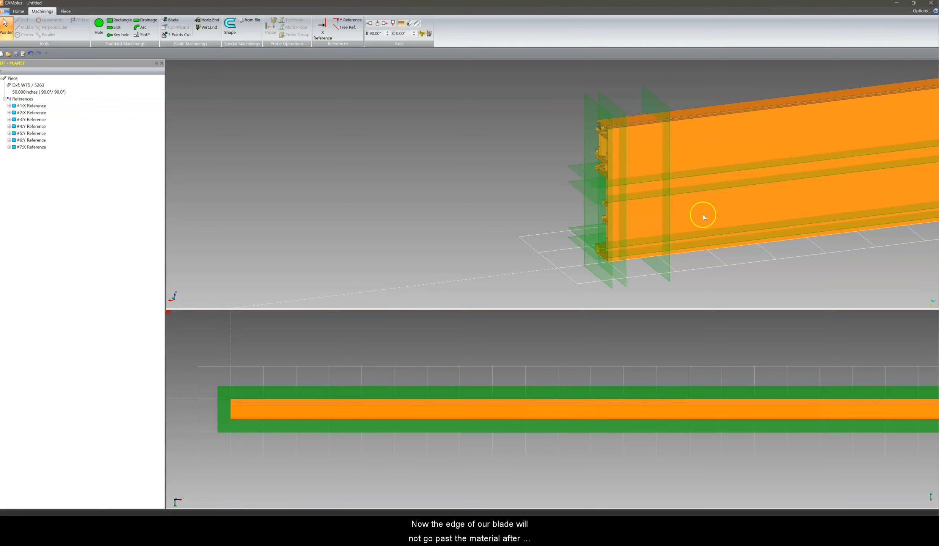
- Start a profiling rectangle machining with length 2.3125 in, height 0.644 in, corner radius 0.125 in and a 180° angle
click(621, 195)
middle_drag(613, 196, 586, 151)
scroll(585, 149, down, 5)
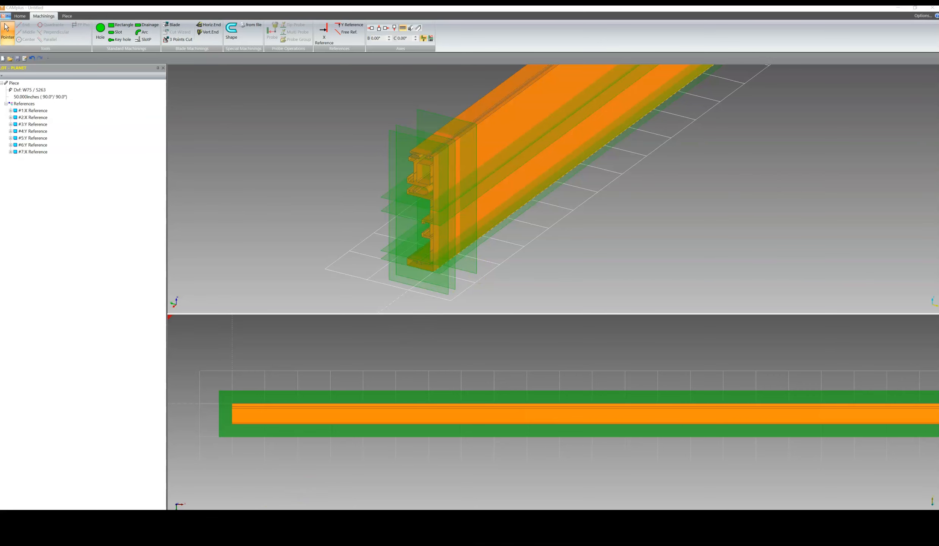
click(333, 520)
drag(524, 311, 506, 316)
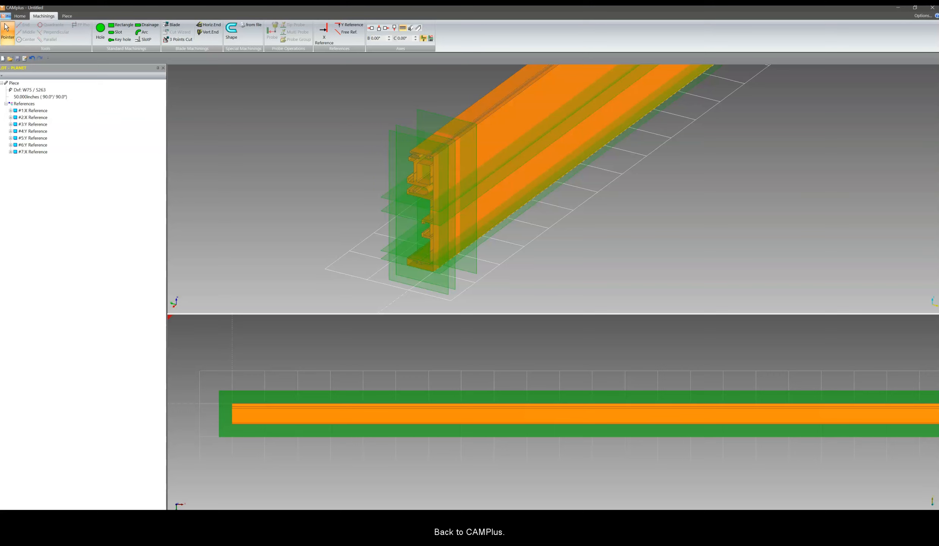
click(119, 27)
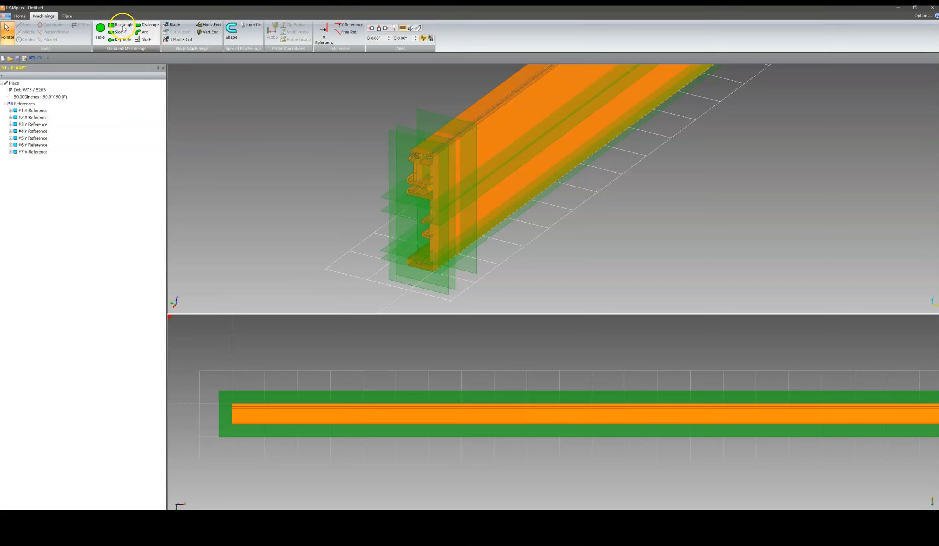
drag(652, 150, 573, 169)
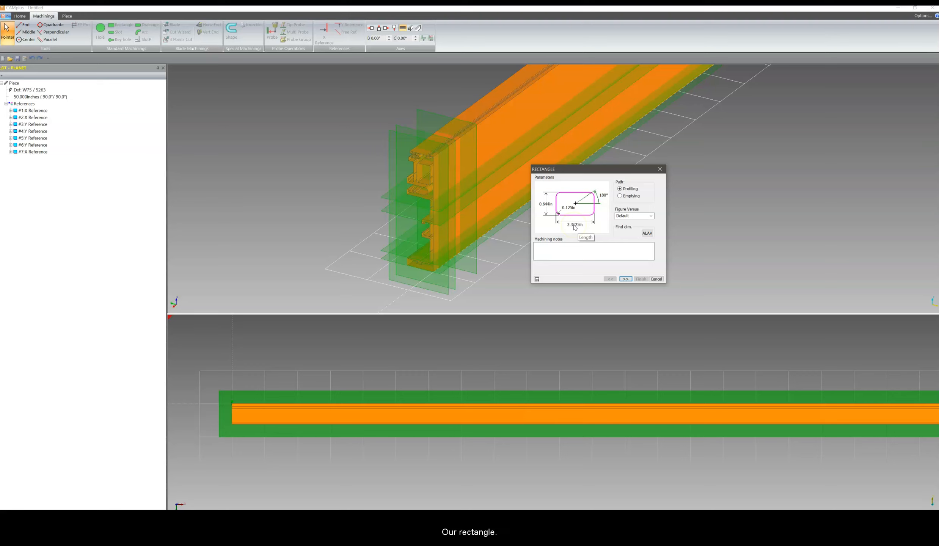
click(550, 211)
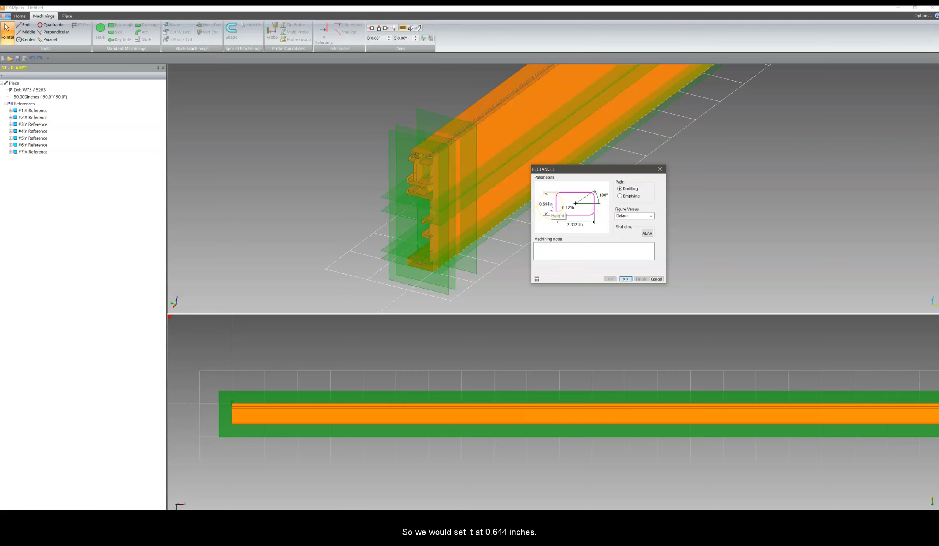
click(562, 227)
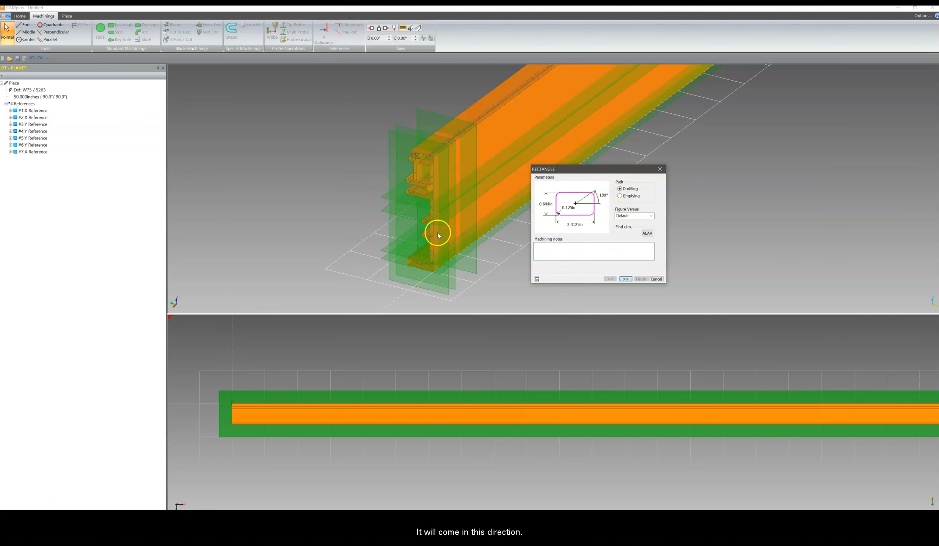
- Assign the 0.25 in diameter M250 tool to the rectangle and proceed to its position settings
click(625, 279)
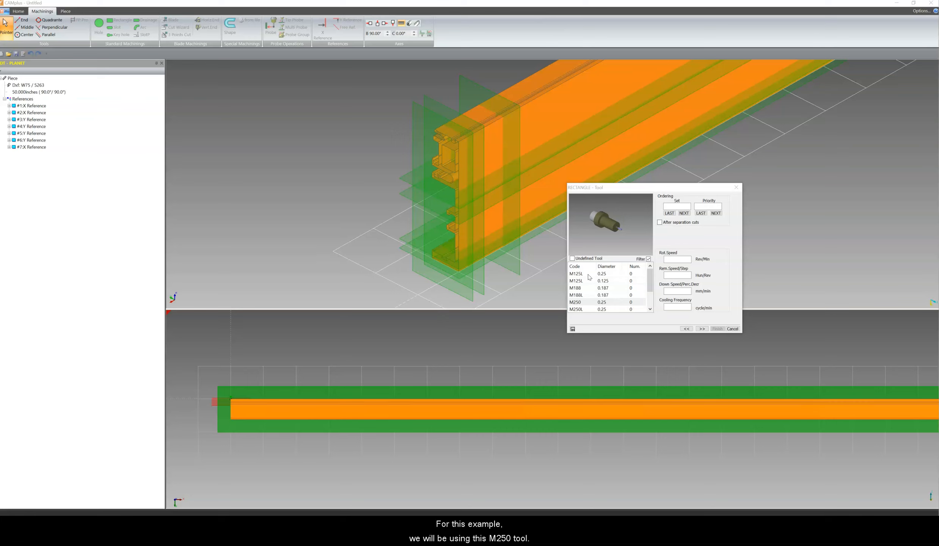
click(581, 303)
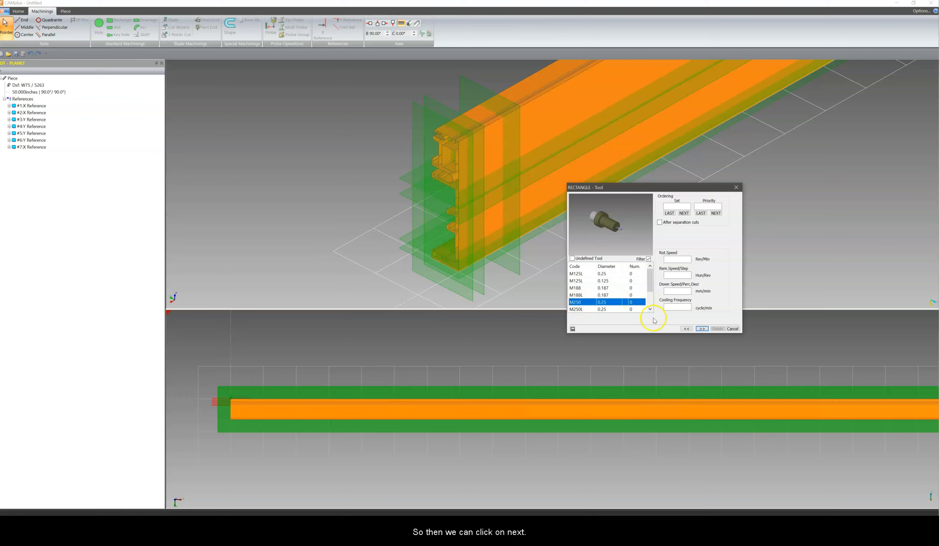
click(698, 329)
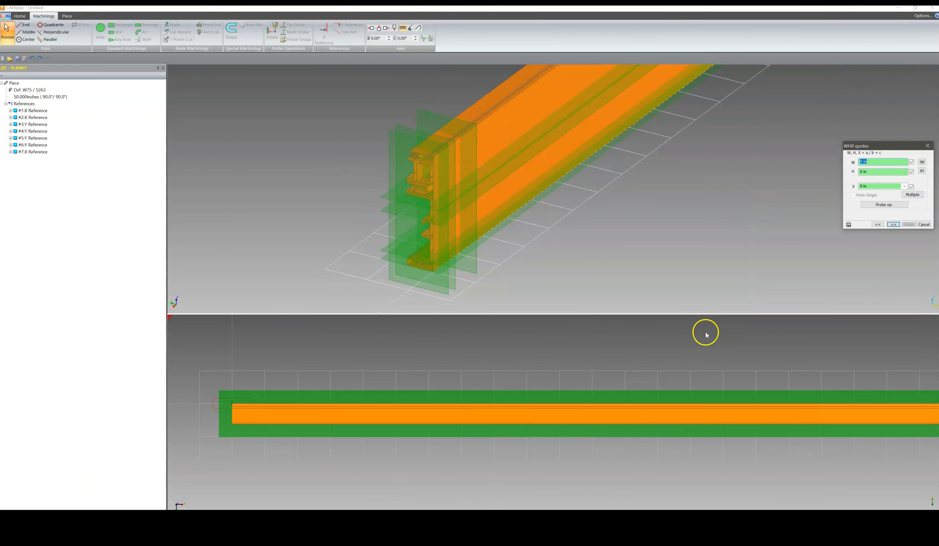
- Link the rectangle machining to lengthwise reference #6, the uppermost Y reference on the profile
drag(855, 145, 792, 159)
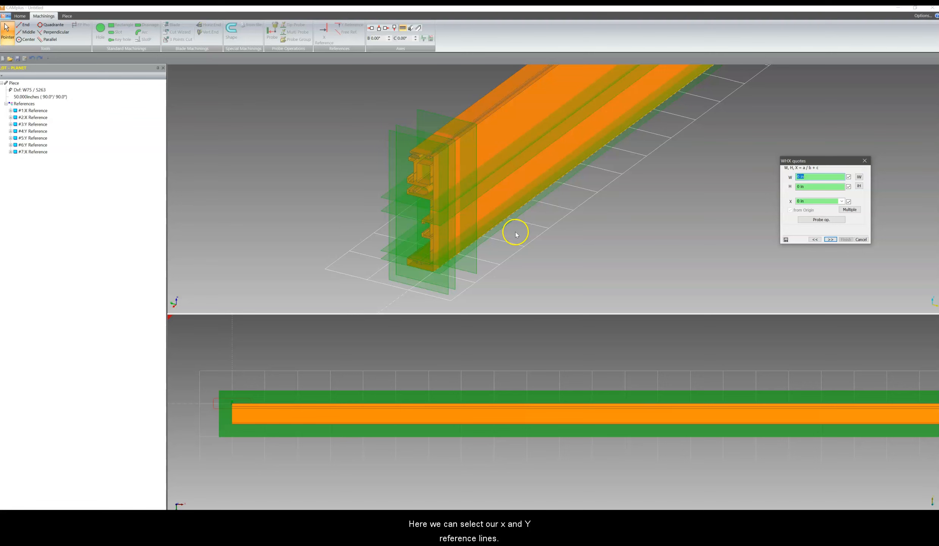
scroll(387, 212, up, 1)
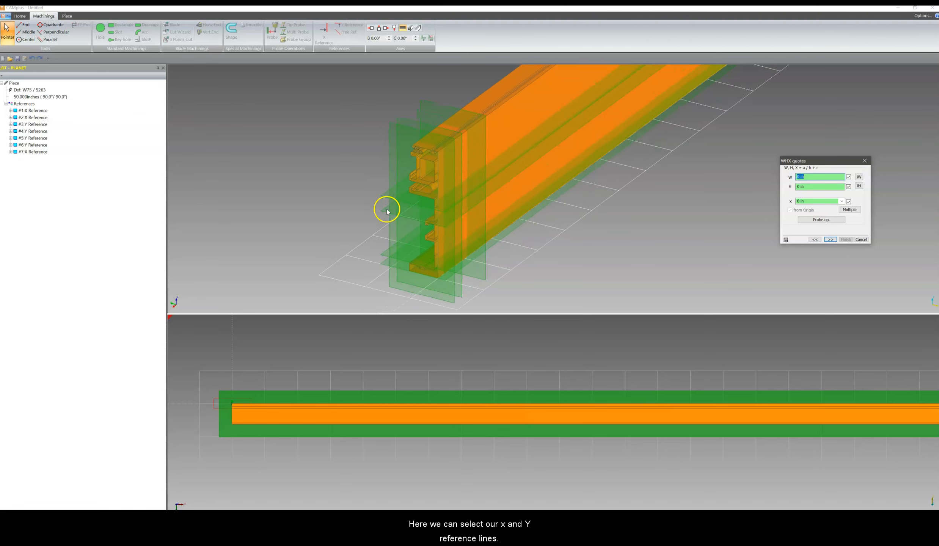
scroll(386, 212, up, 3)
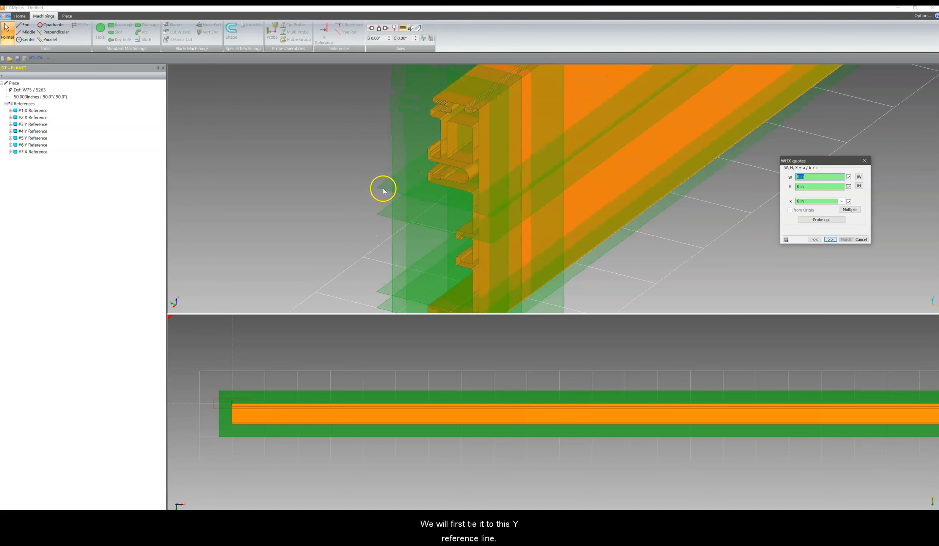
click(388, 189)
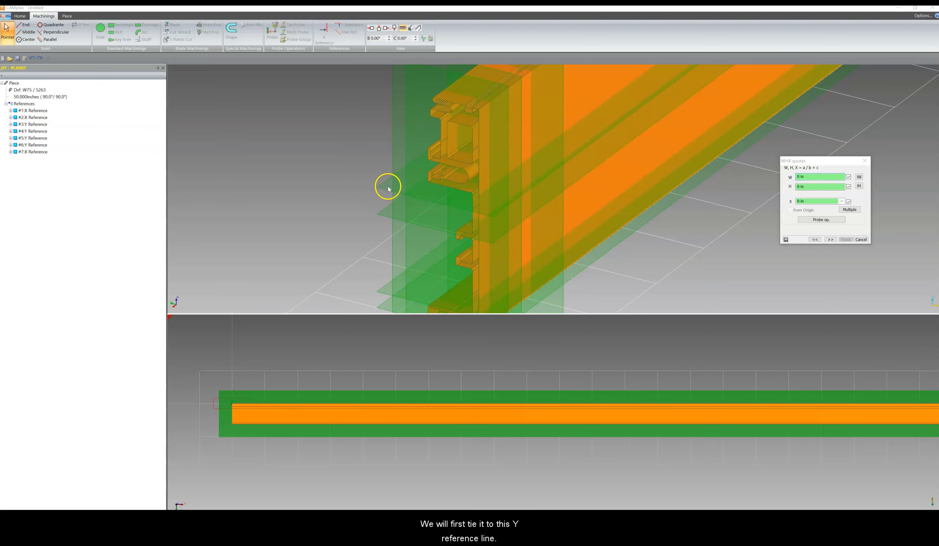
click(388, 189)
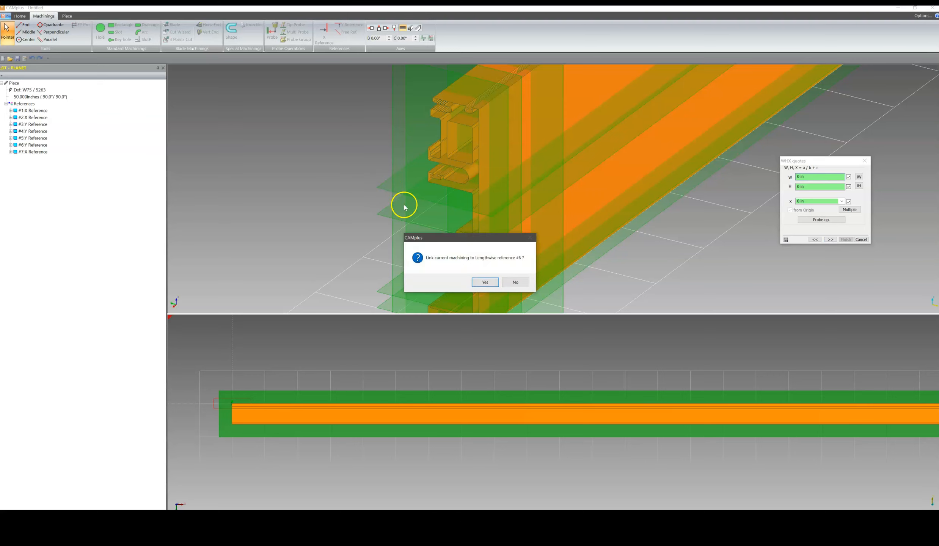
click(480, 282)
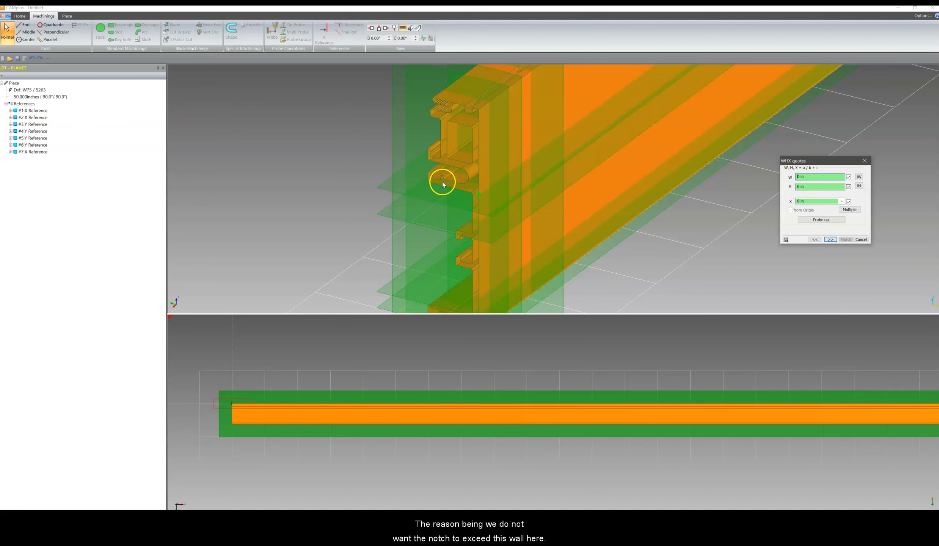
- Link the rectangle to vertical reference #2, the X reference farthest in from the end, and make the tool approach from the right side
scroll(442, 182, down, 5)
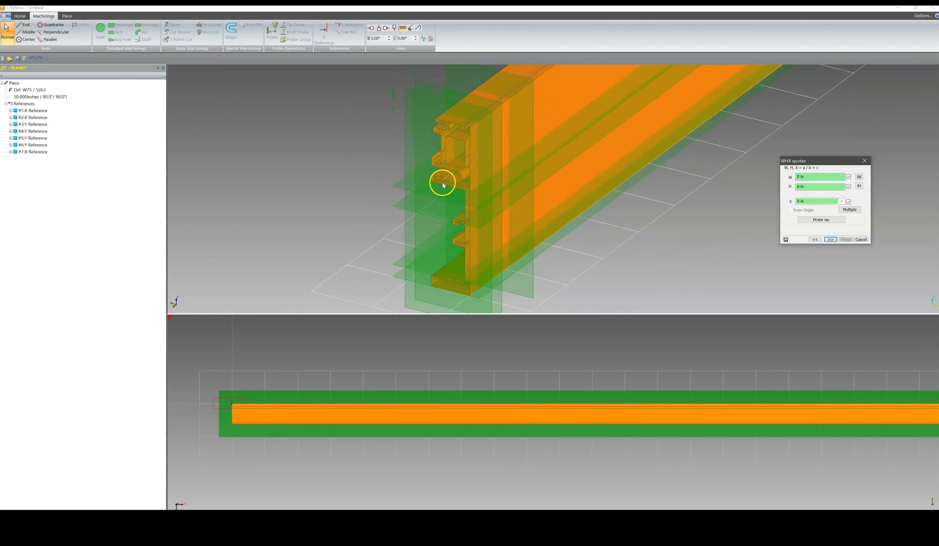
click(460, 96)
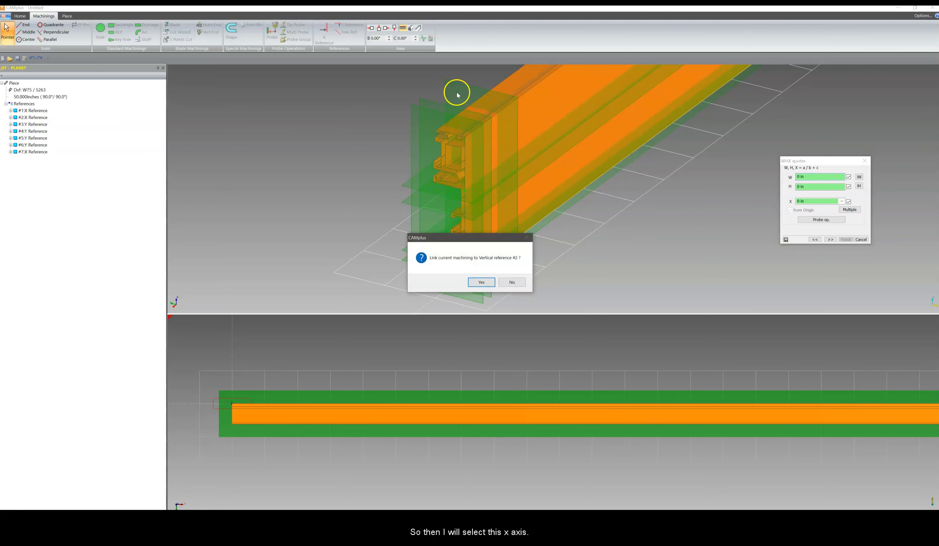
click(481, 282)
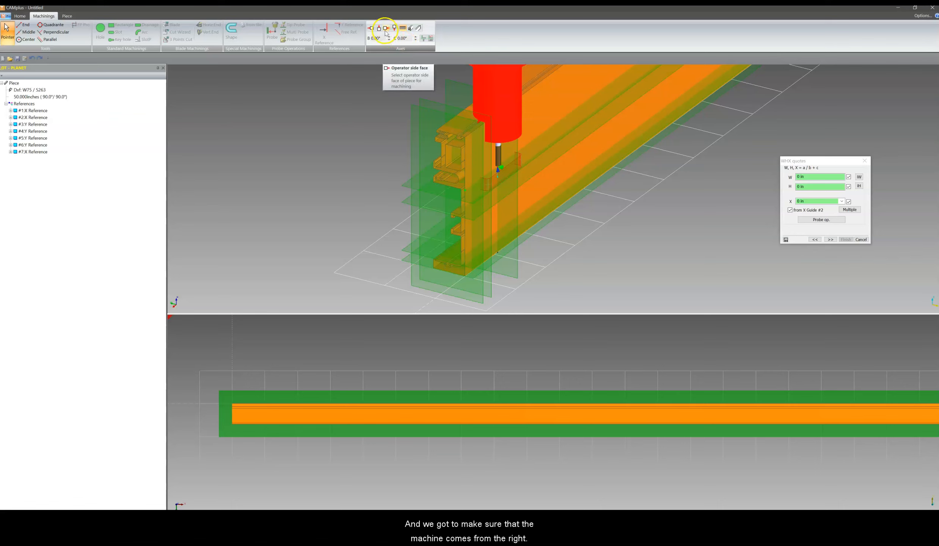
click(371, 30)
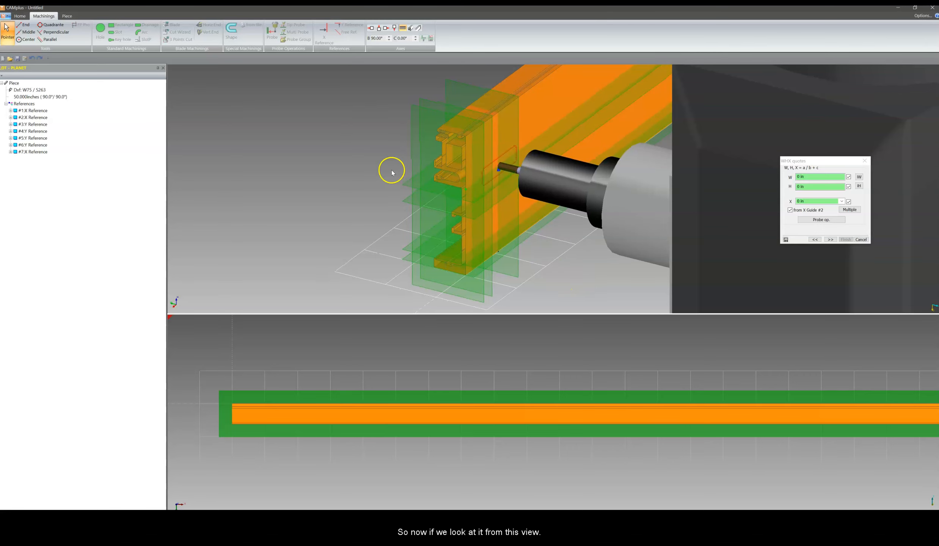
- Set the rectangle's H position to -.322 in and check the notch against the profile wall in the end view
key(F3)
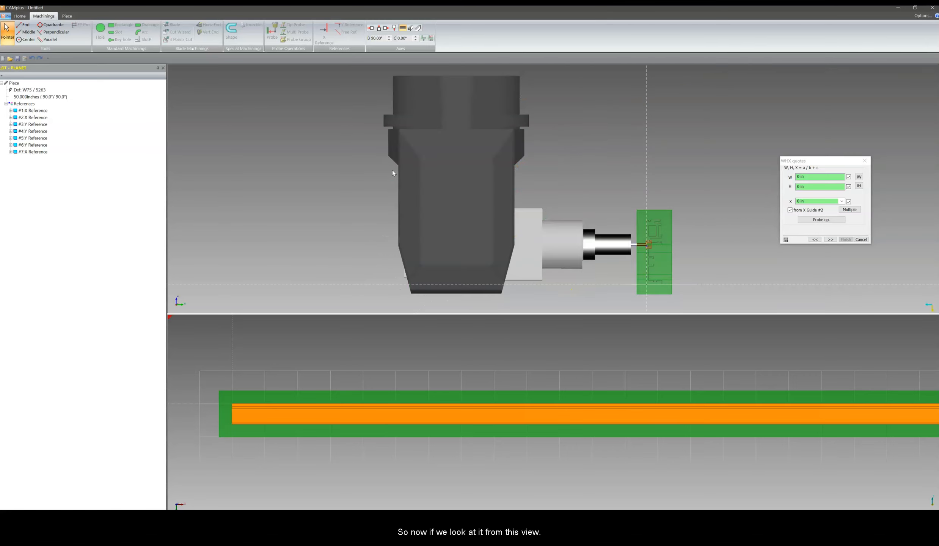
scroll(660, 257, up, 5)
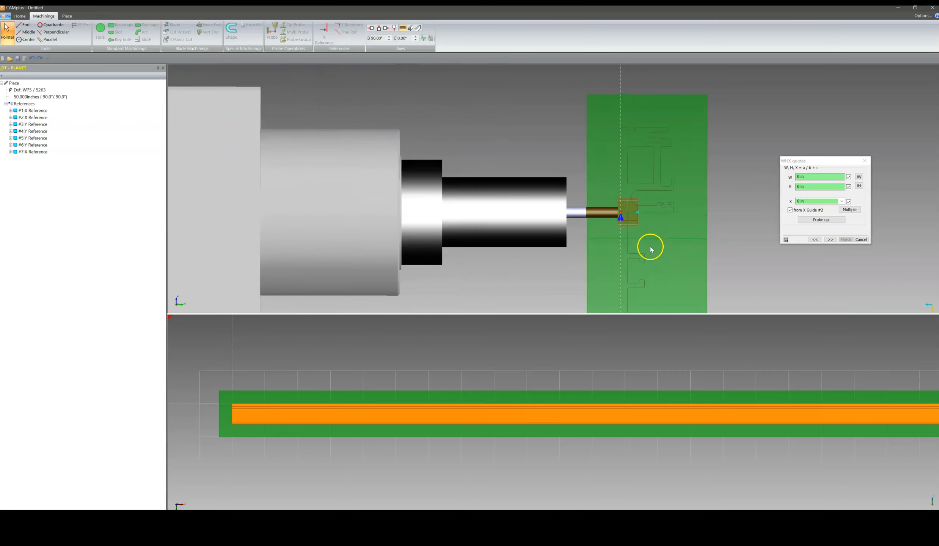
scroll(688, 211, up, 4)
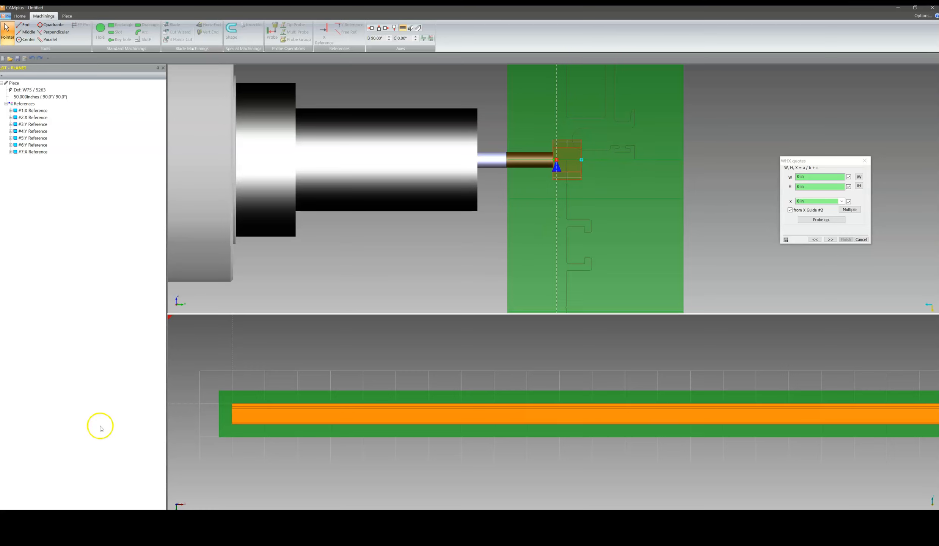
scroll(602, 235, down, 1)
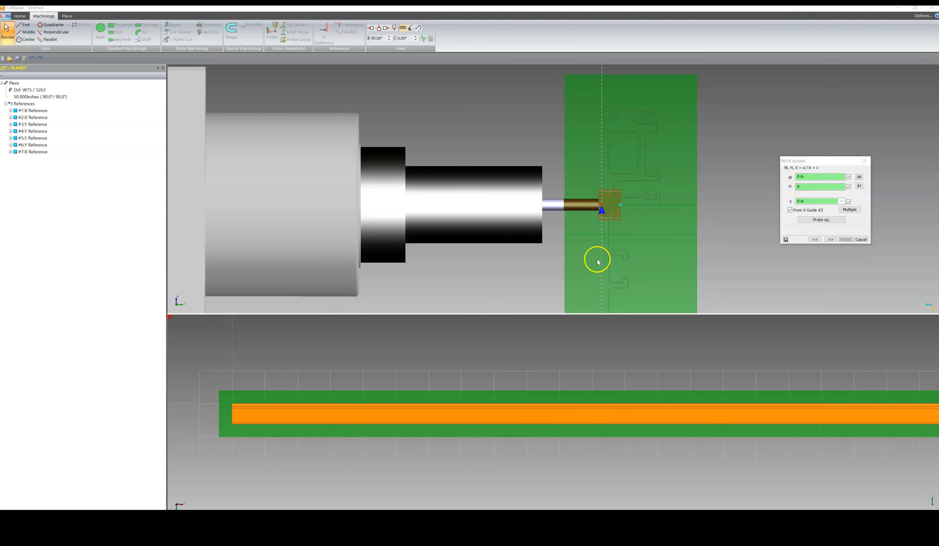
click(794, 192)
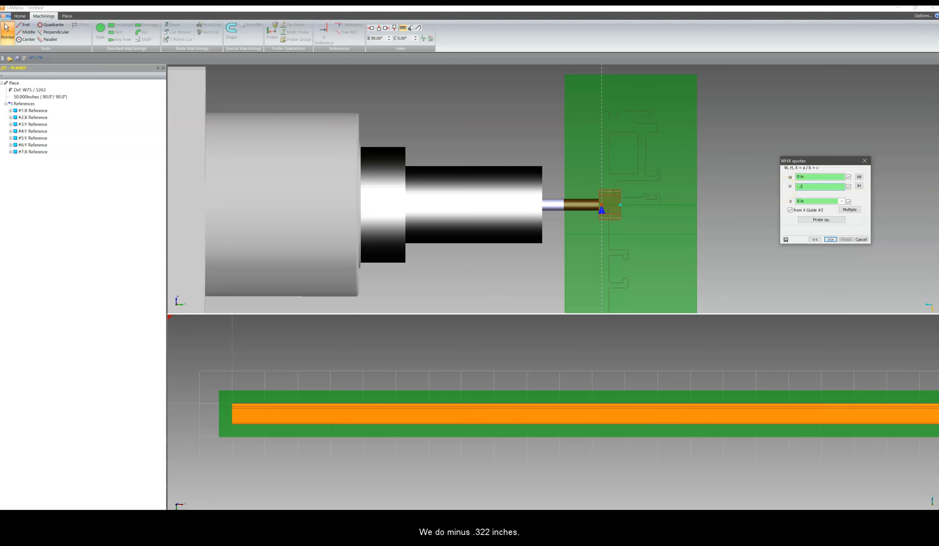
key(Return)
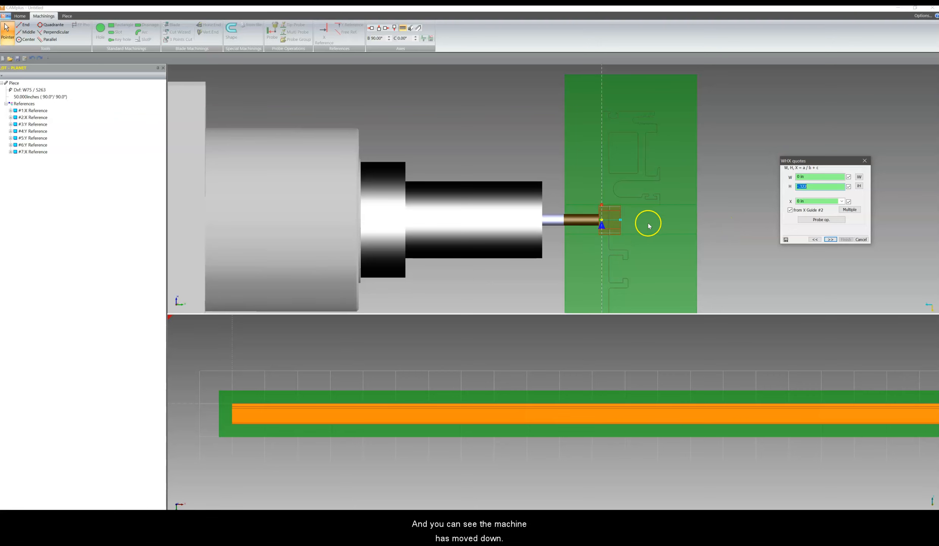
scroll(638, 232, up, 1)
scroll(637, 231, up, 3)
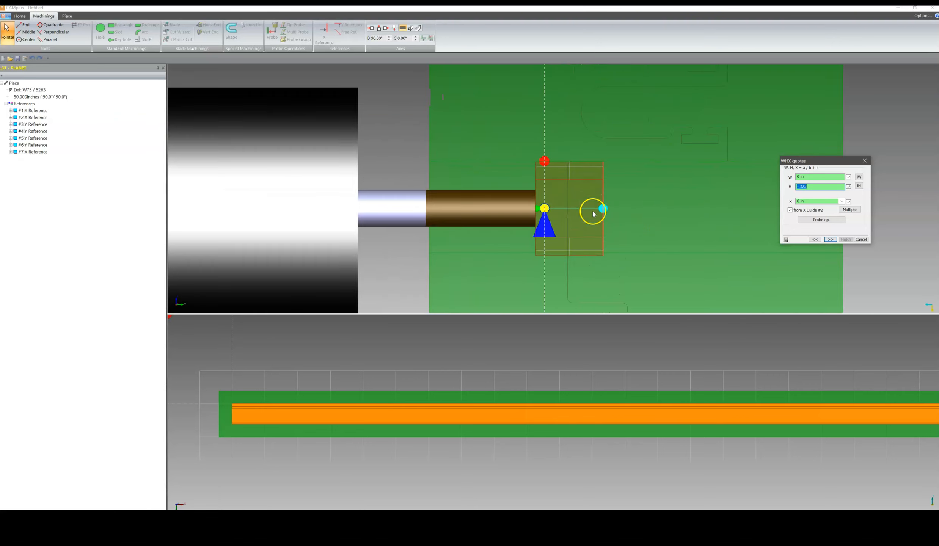
scroll(626, 173, up, 1)
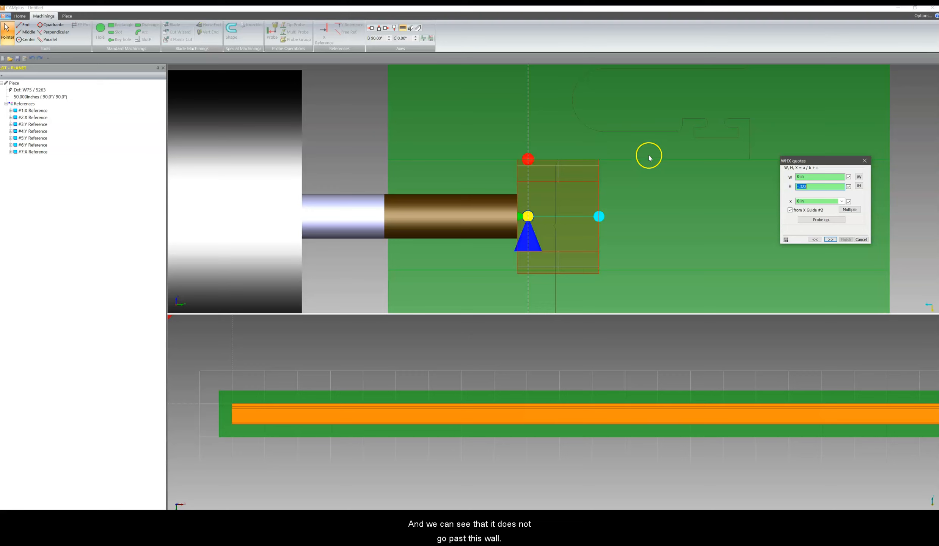
- Examine the notch's edges against the profile wall and the reference line in the end view
scroll(565, 201, down, 1)
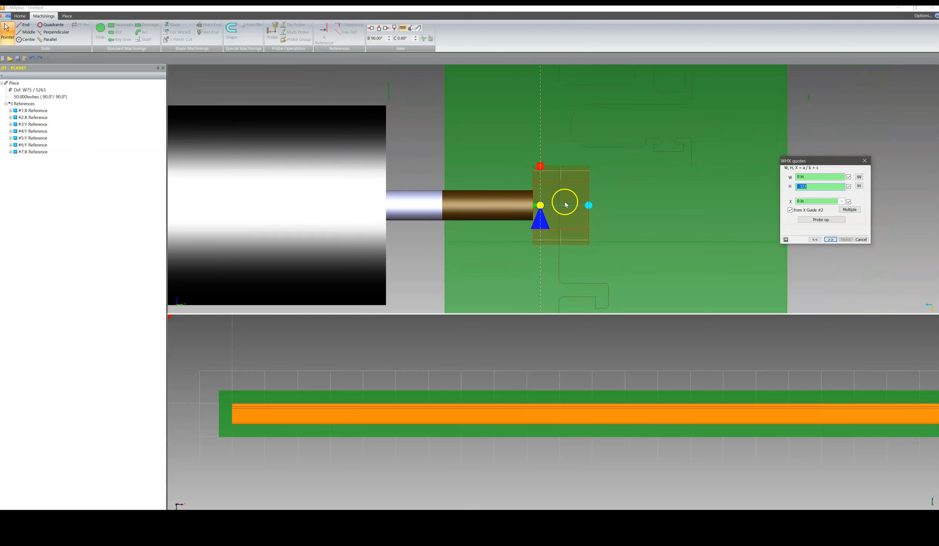
scroll(557, 254, up, 1)
scroll(532, 243, up, 2)
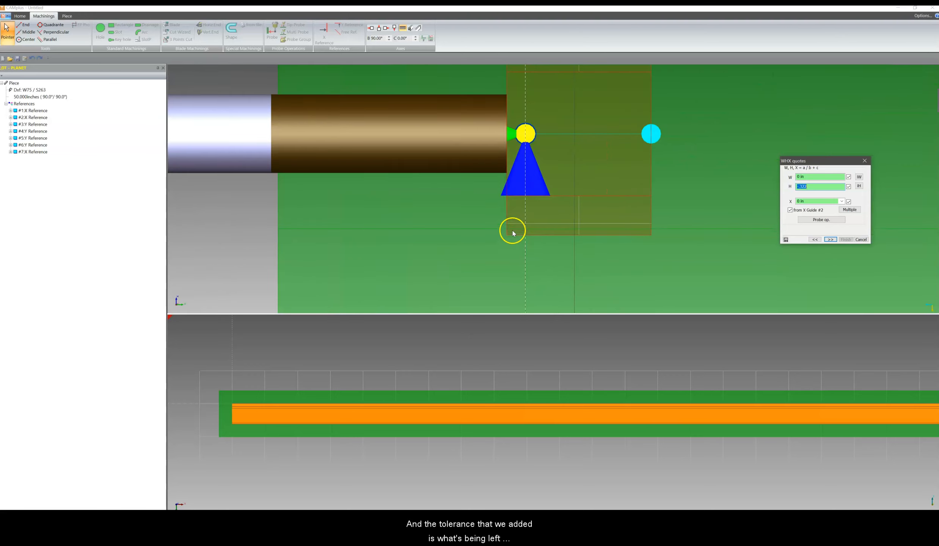
scroll(591, 235, down, 1)
scroll(577, 236, up, 1)
scroll(565, 231, up, 3)
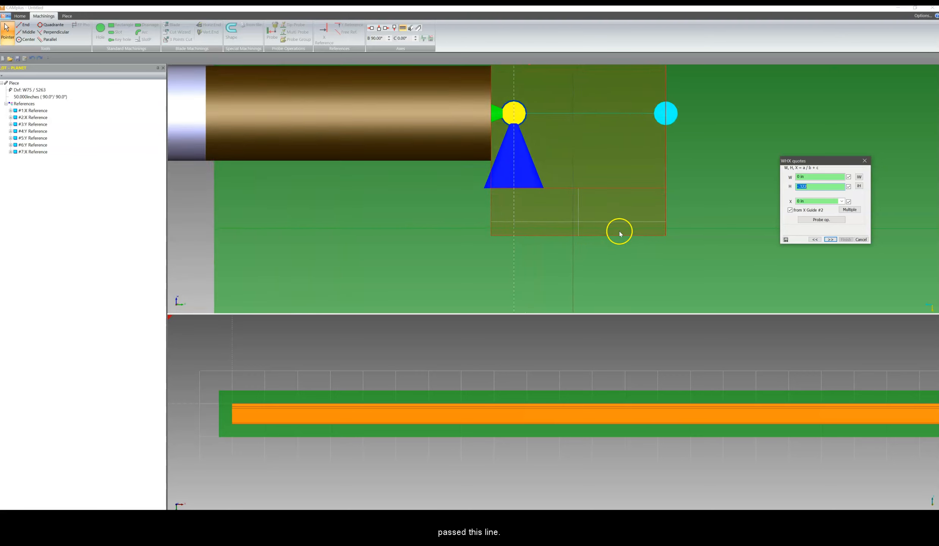
scroll(618, 231, down, 3)
scroll(619, 234, down, 2)
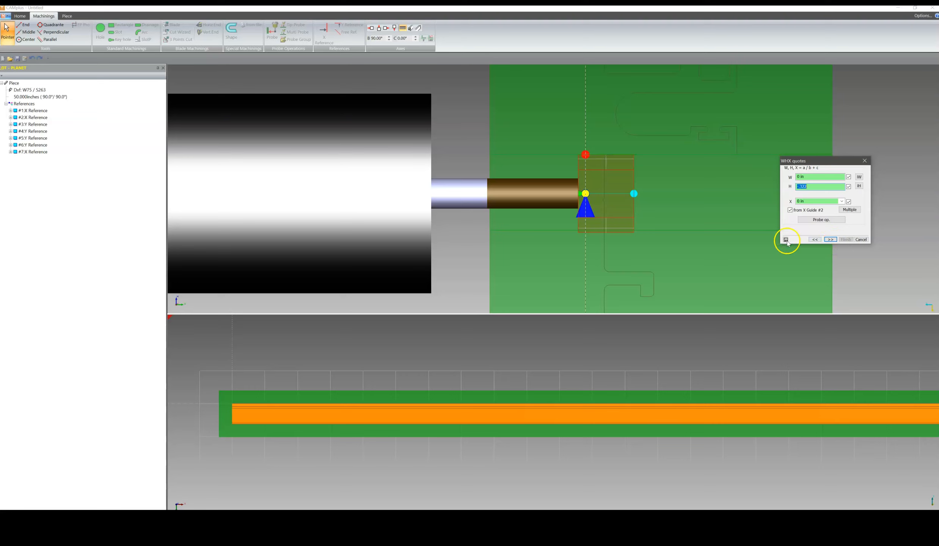
scroll(628, 226, down, 2)
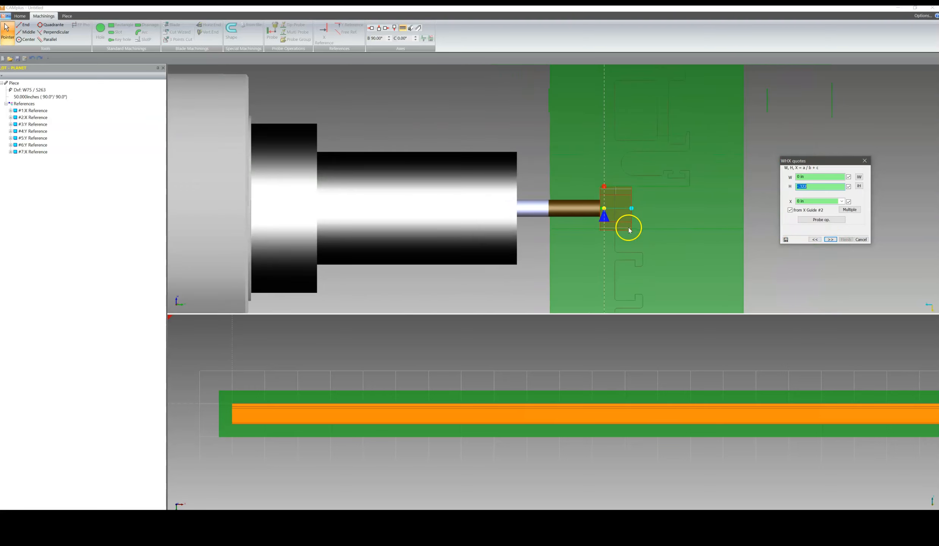
- Set the rectangle's X position to 1.15625 in and check in the side view that it fits between the X references
click(807, 262)
key(F3)
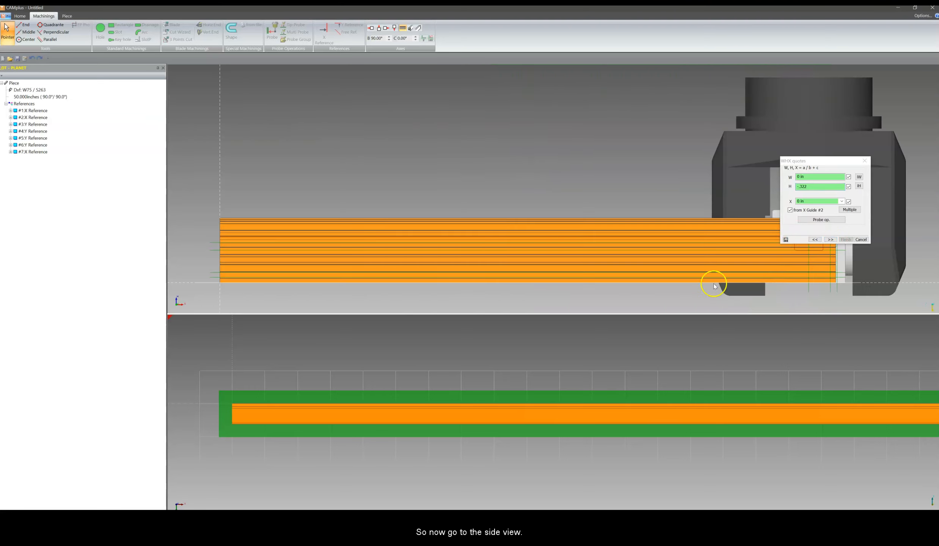
scroll(786, 258, up, 1)
mouse_move(629, 181)
middle_down()
mouse_move(545, 156)
mouse_move(487, 156)
middle_up()
scroll(624, 232, down, 2)
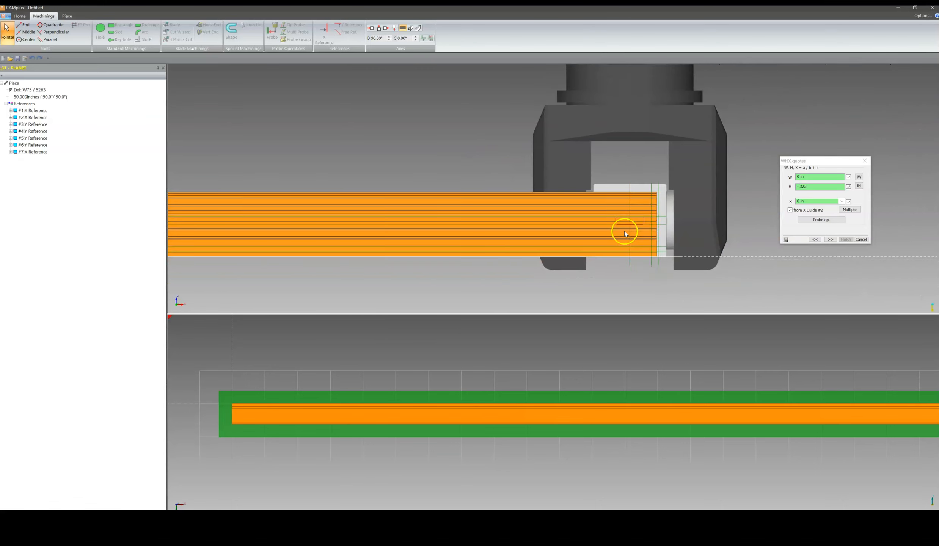
scroll(645, 221, up, 7)
scroll(638, 224, up, 2)
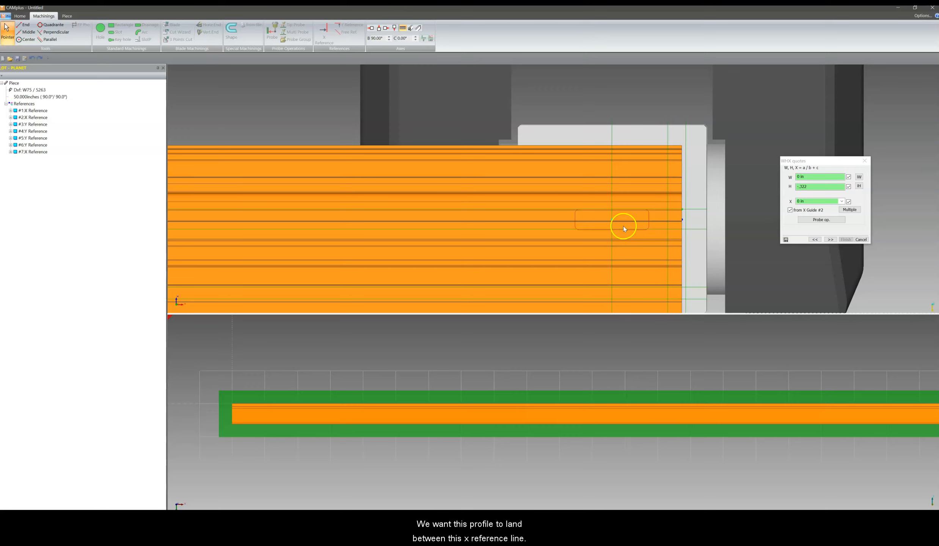
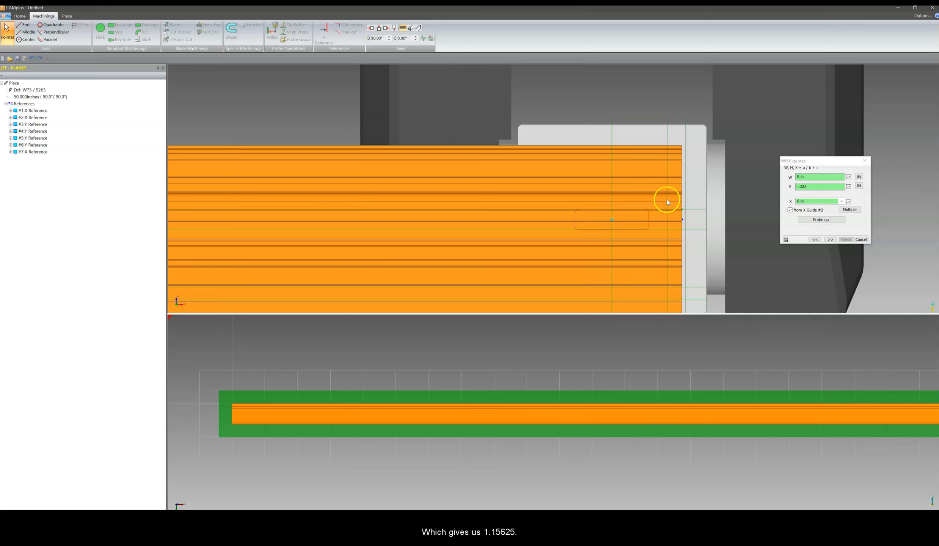
click(809, 201)
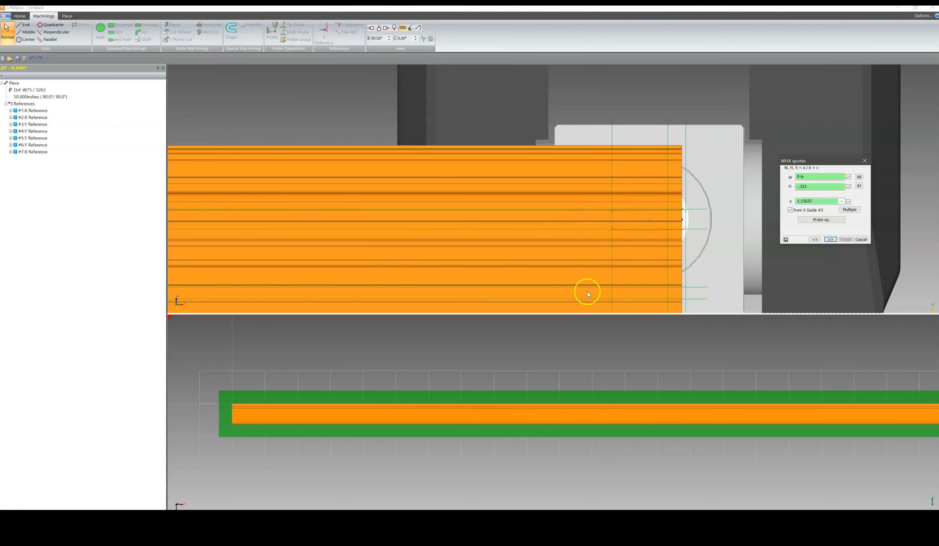
scroll(677, 226, up, 3)
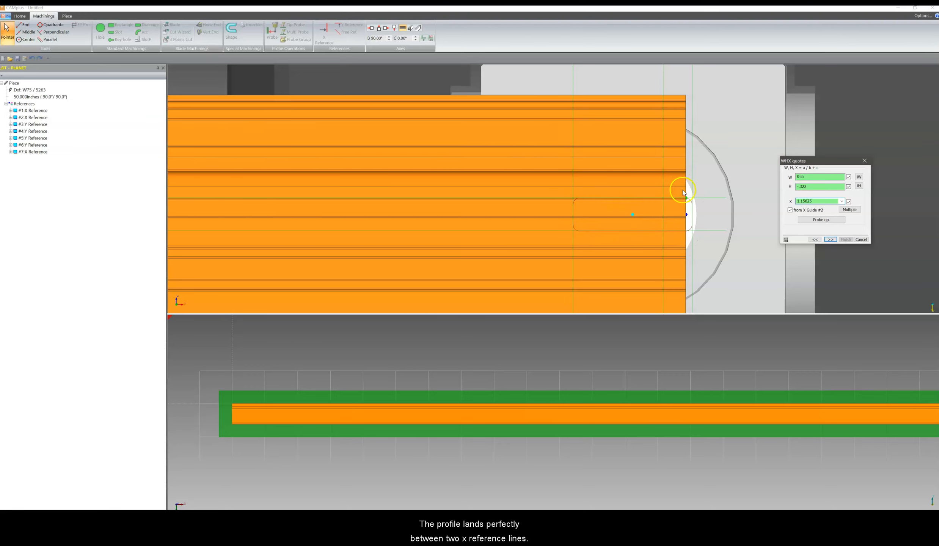
- Keep the Z values at 0.06 in start, -0.4 in end and 0.5 in release, and finish the rectangle machining
click(831, 239)
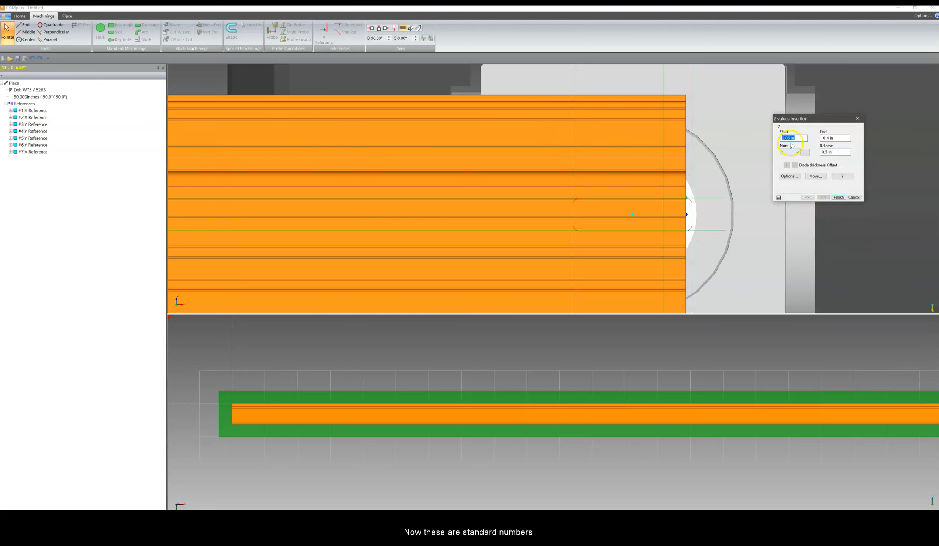
click(836, 151)
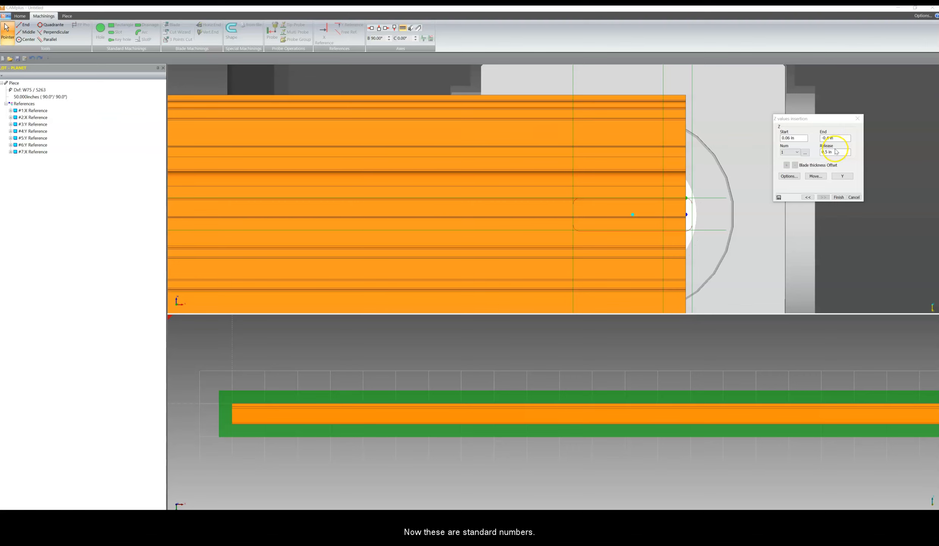
click(797, 141)
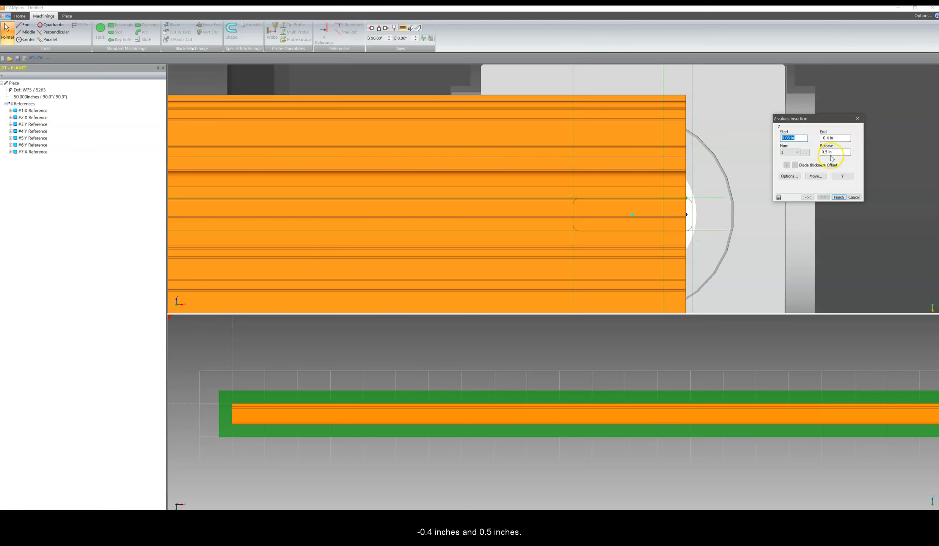
click(838, 198)
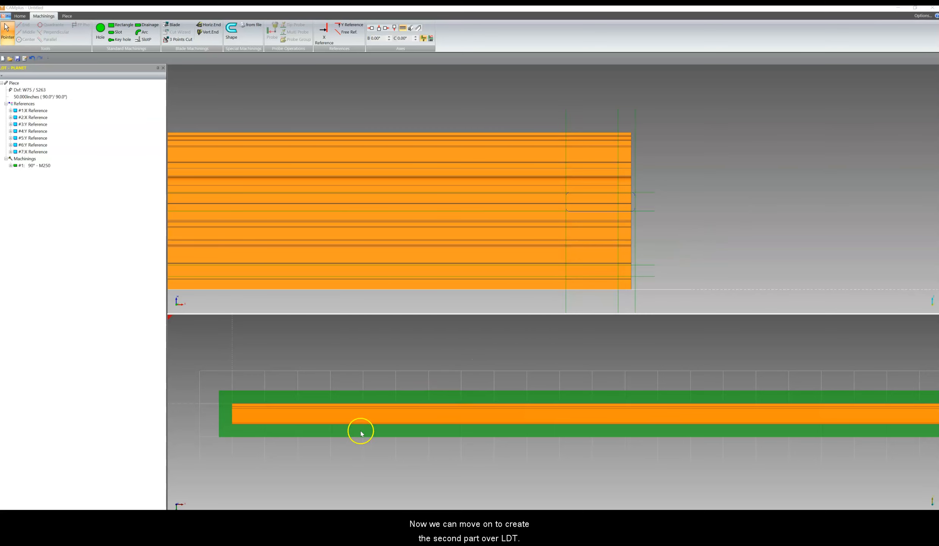
- Create a slot machining 0.5625 in long and 0.25 in wide at 180° with a profiling path
click(255, 516)
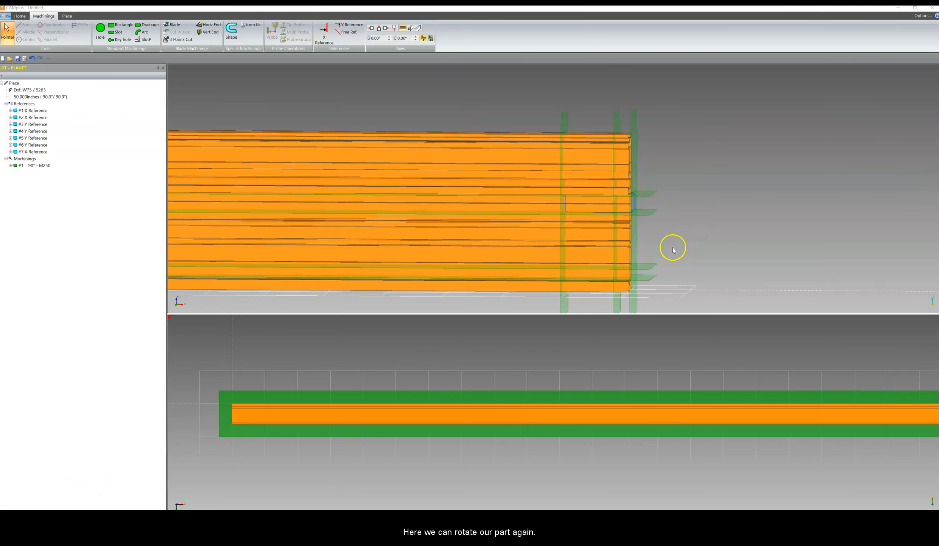
middle_drag(732, 212, 614, 239)
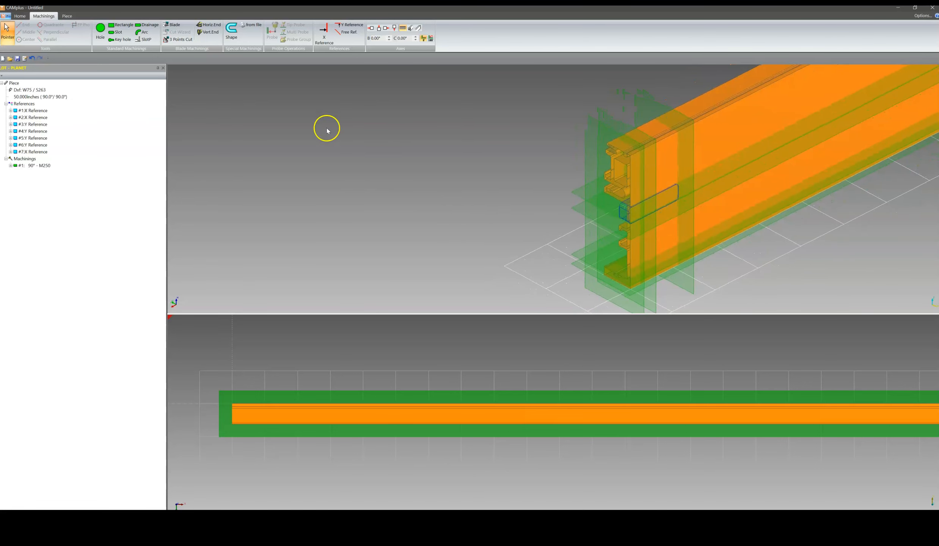
click(120, 34)
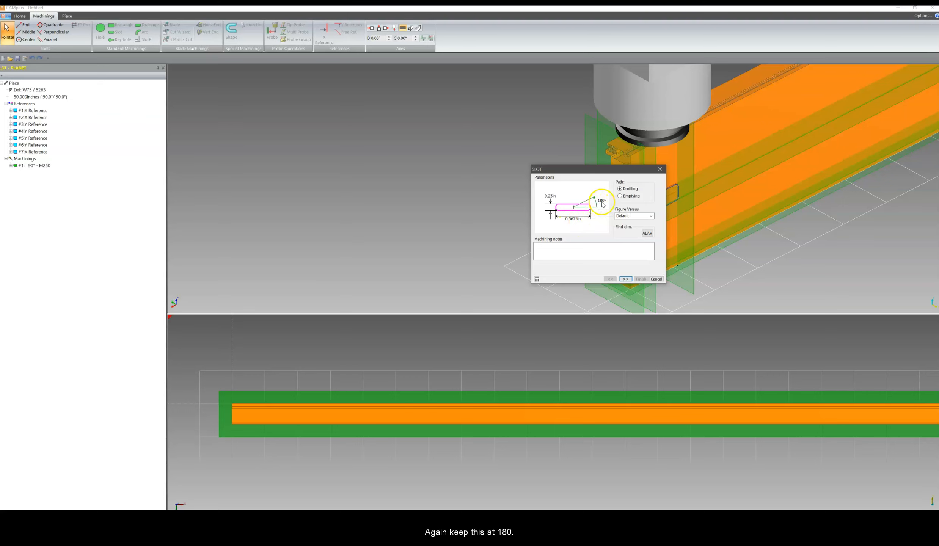
click(626, 279)
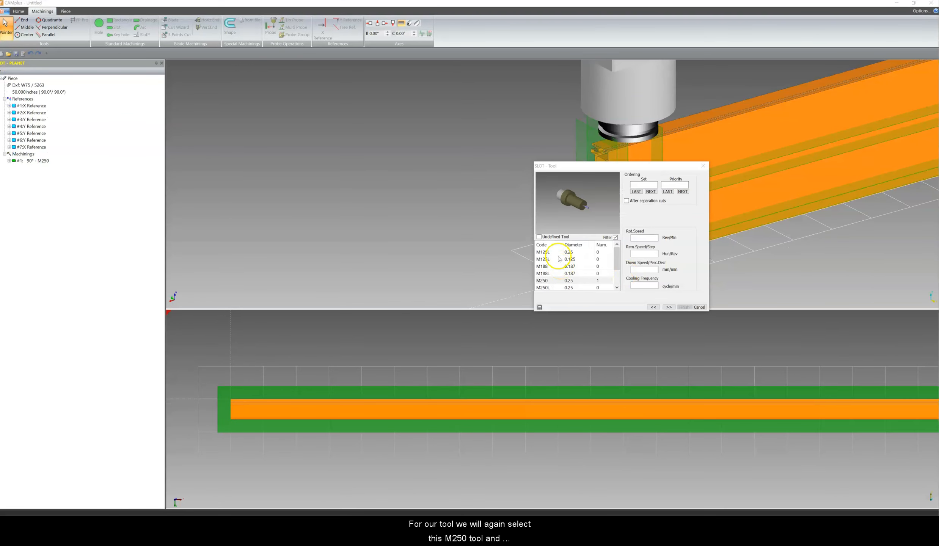
- Assign the 0.25 in diameter M250 tool to the slot and proceed to its position settings
click(543, 281)
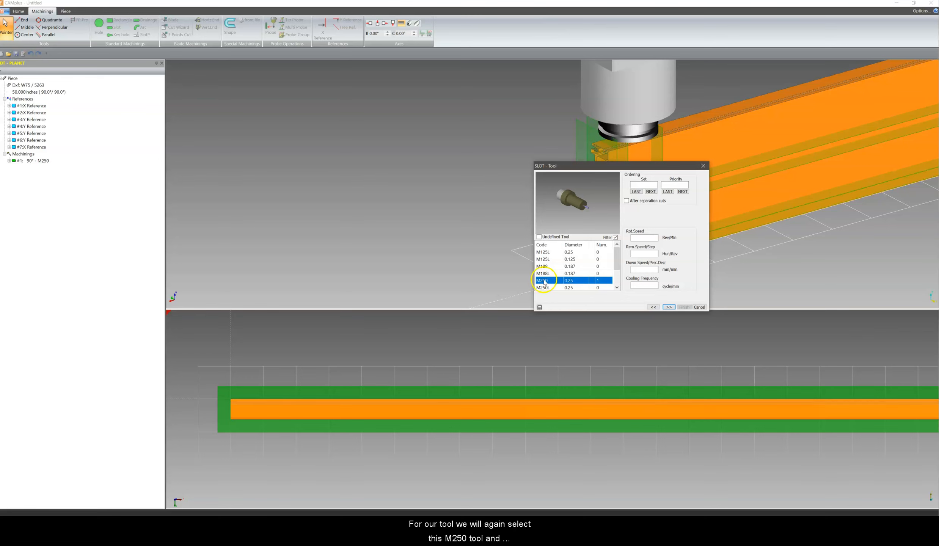
click(655, 307)
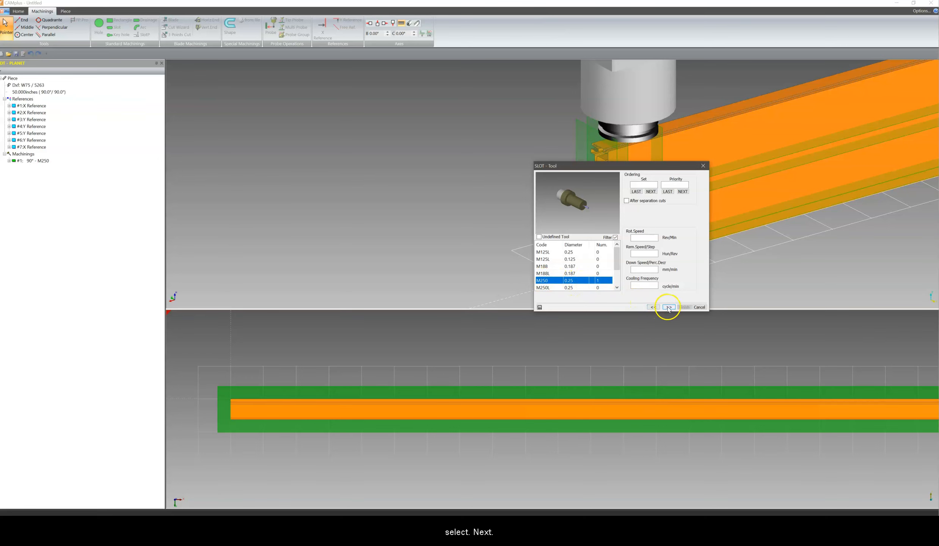
click(669, 307)
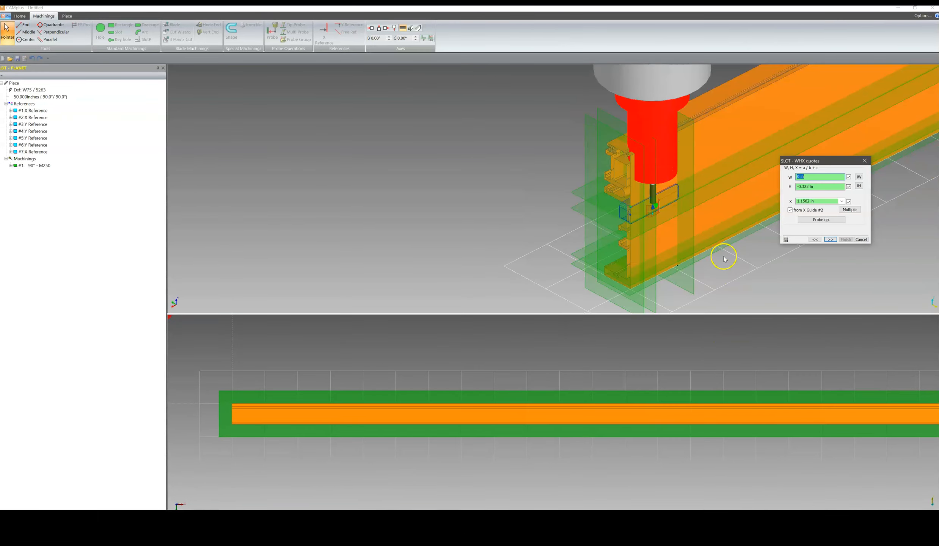
- Make the slot's tool approach from the right side and link the slot to vertical reference #1, the 7/16 X reference
click(371, 28)
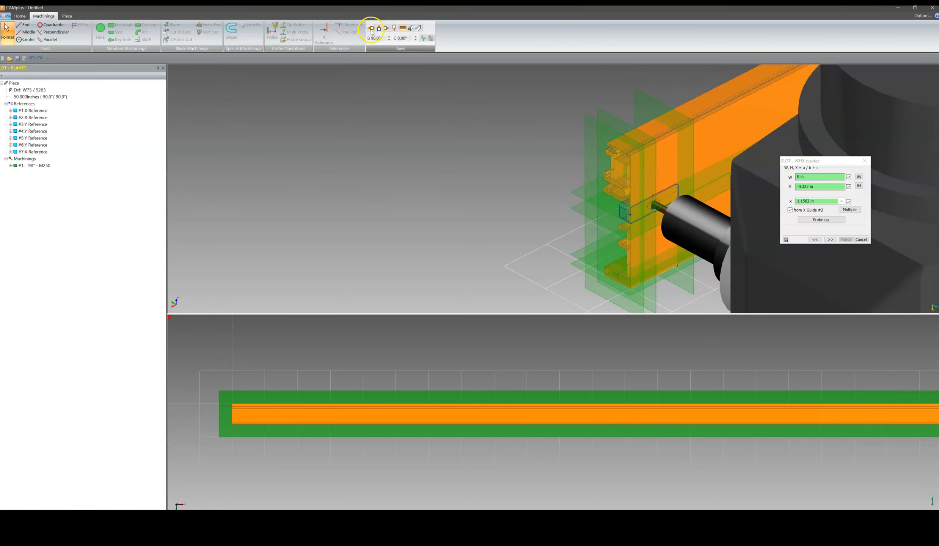
middle_drag(511, 213, 438, 188)
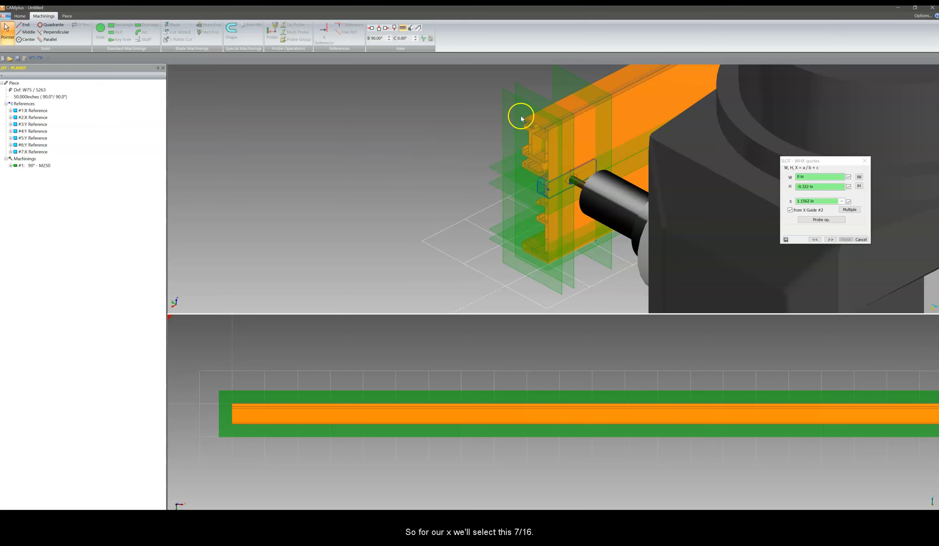
click(533, 96)
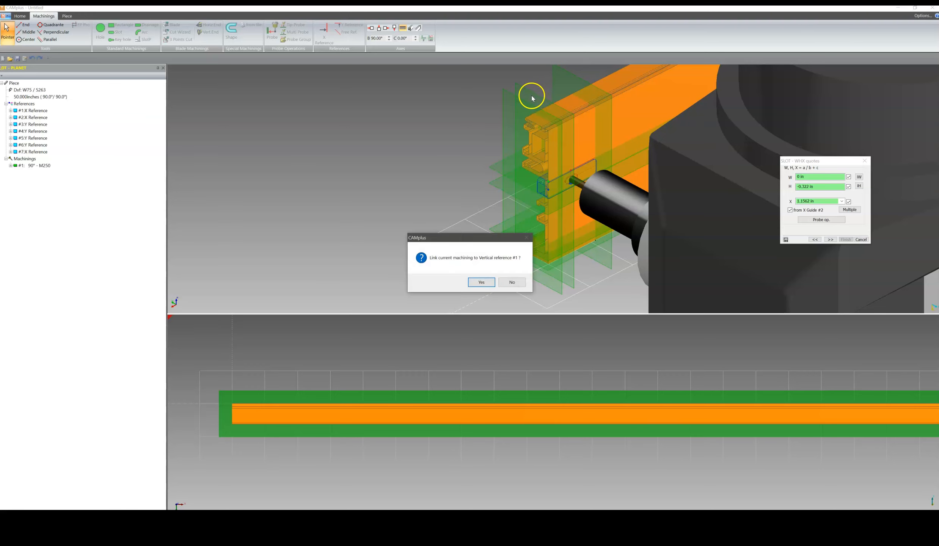
click(488, 283)
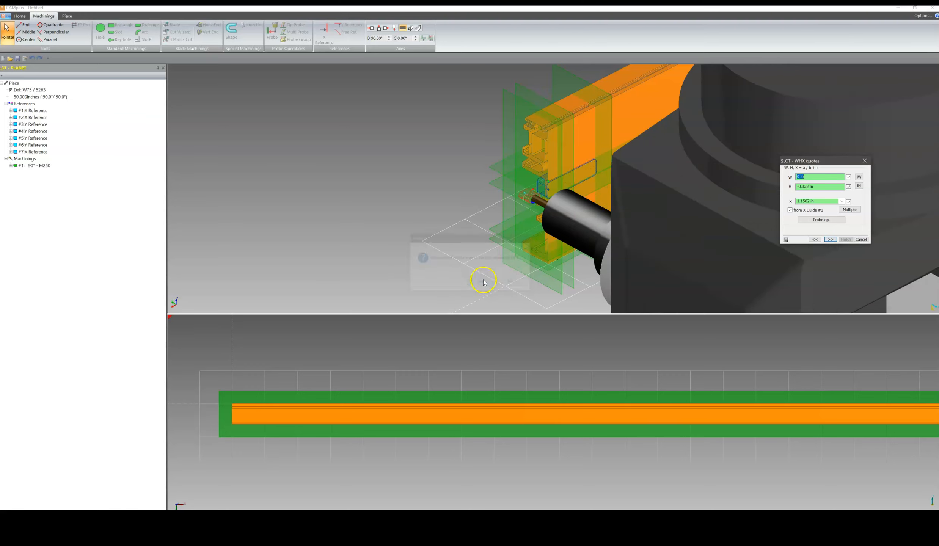
- Link the slot machining to lengthwise reference #4, a Y reference near the profile's lower edge
scroll(512, 232, up, 5)
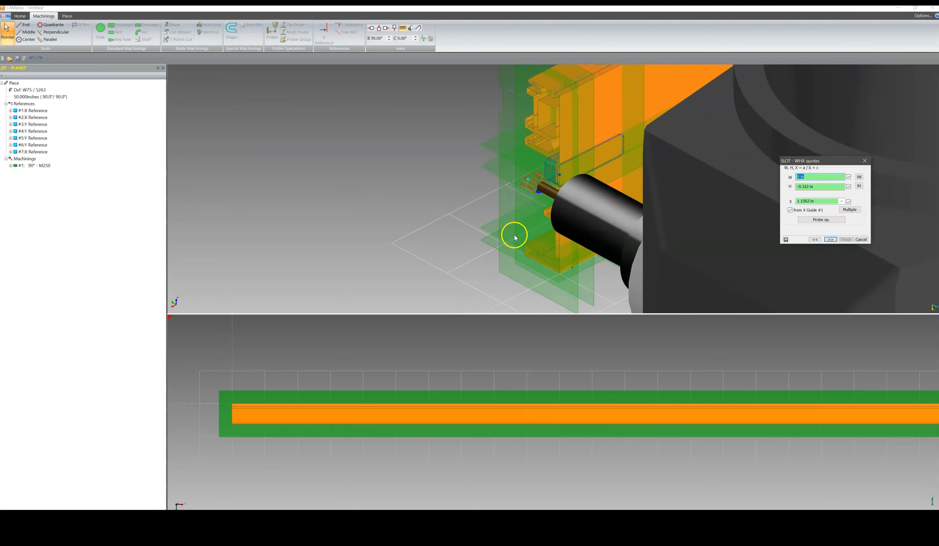
click(478, 228)
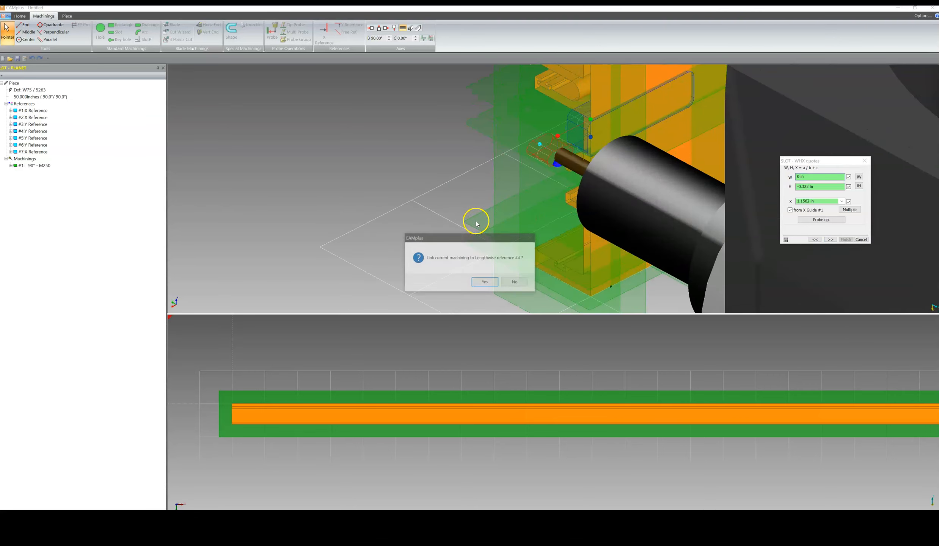
click(487, 282)
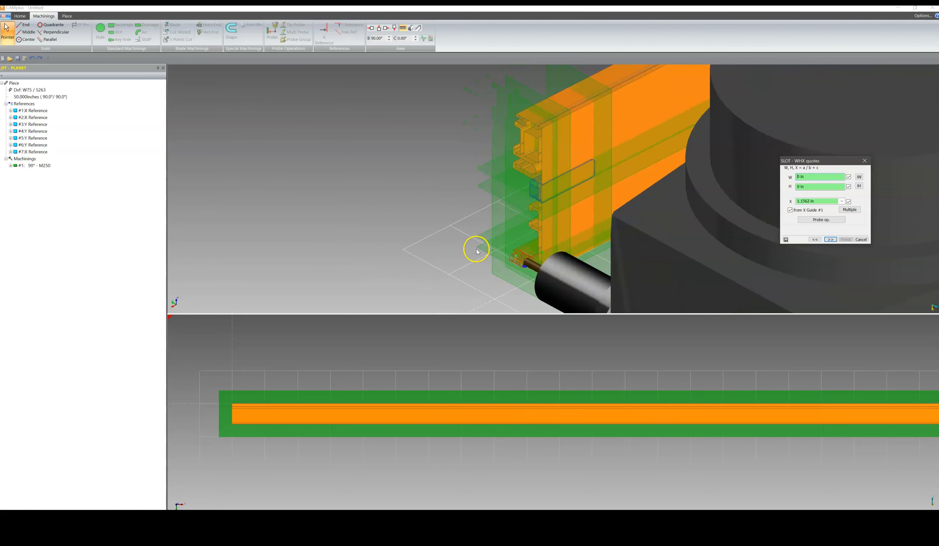
scroll(451, 224, down, 1)
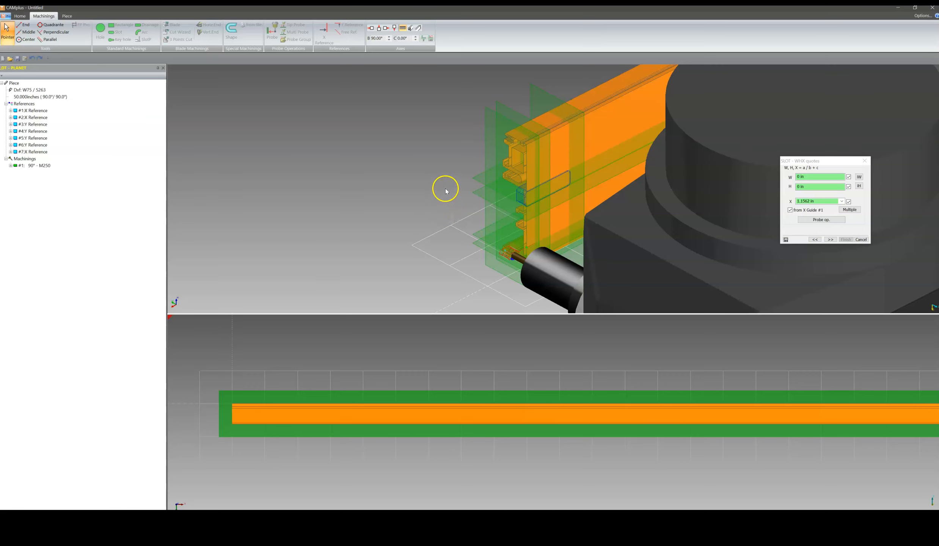
- Check the slot's alignment with its Y reference in the end view and set its H position to -.125 in
key(F2)
scroll(654, 260, up, 3)
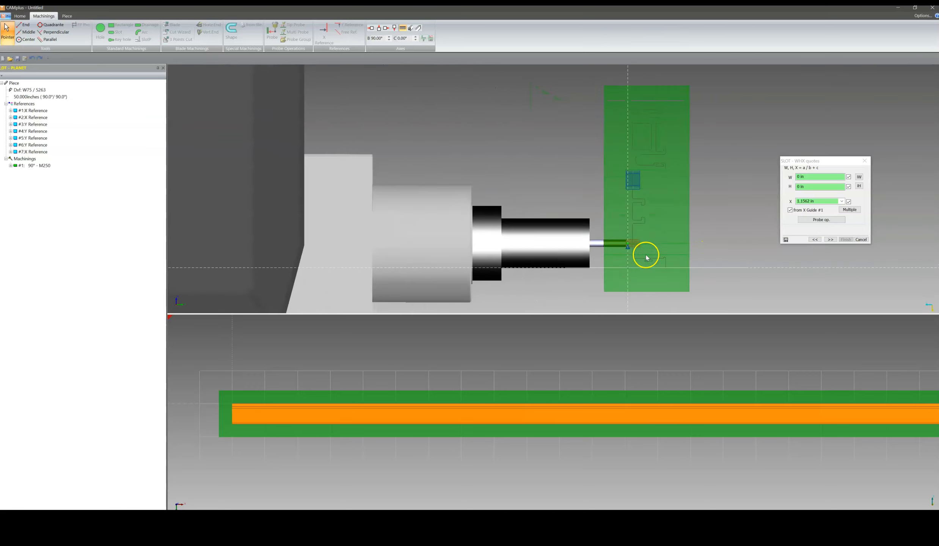
scroll(645, 254, up, 4)
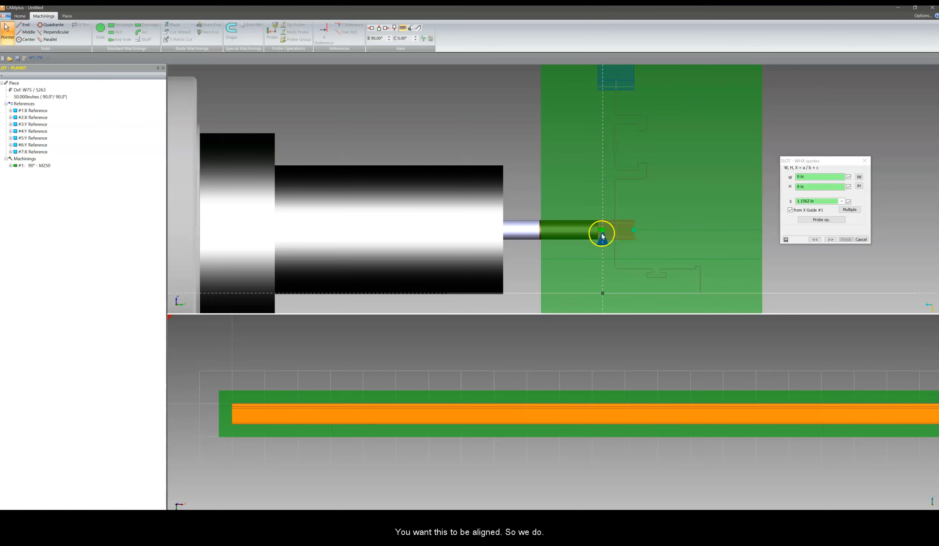
scroll(626, 231, up, 2)
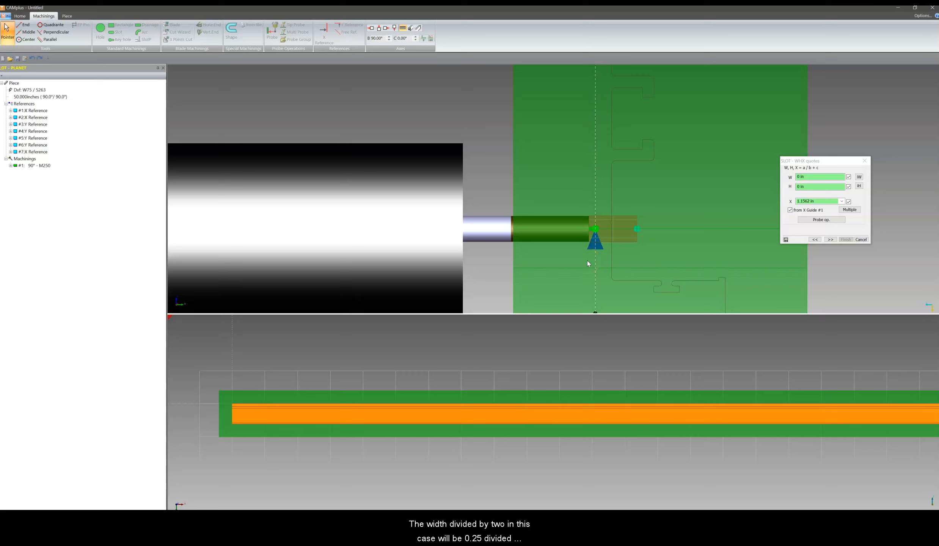
click(812, 186)
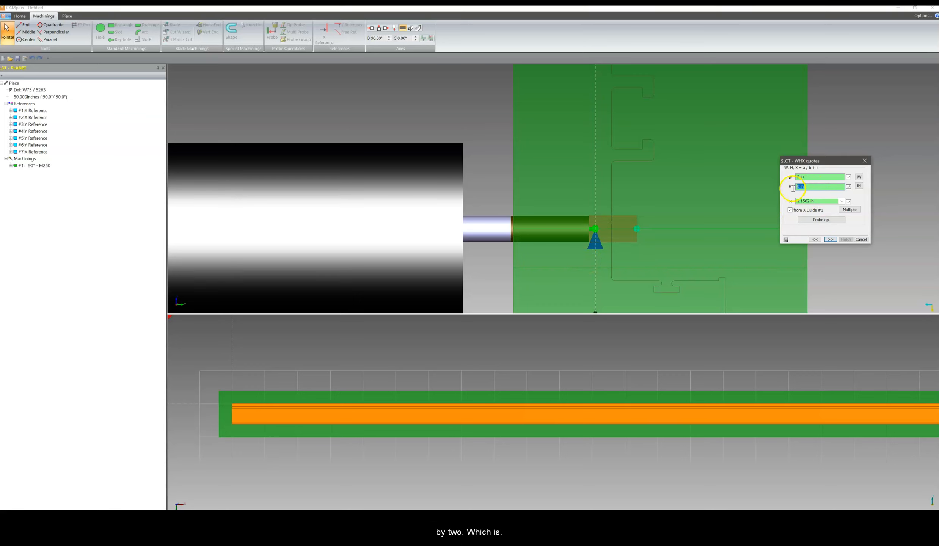
text(-.125)
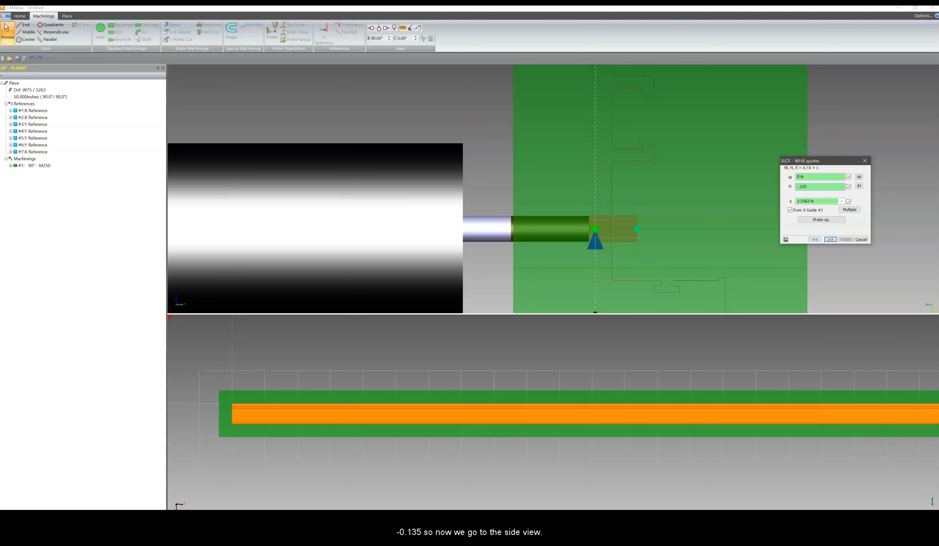
- Apply the slot's H position and, using the side view, set its X position to .28125 in from X guide #1
key(Return)
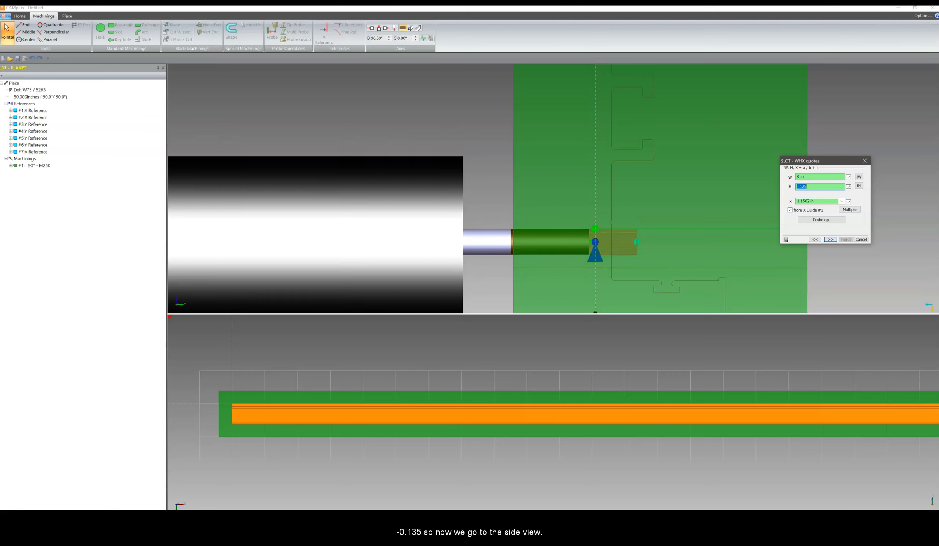
scroll(740, 278, down, 3)
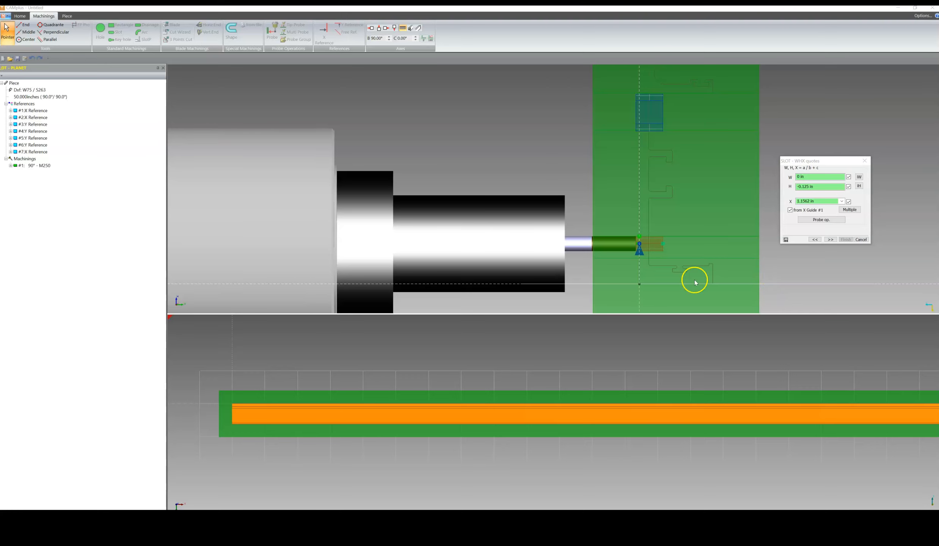
click(784, 271)
key(F2)
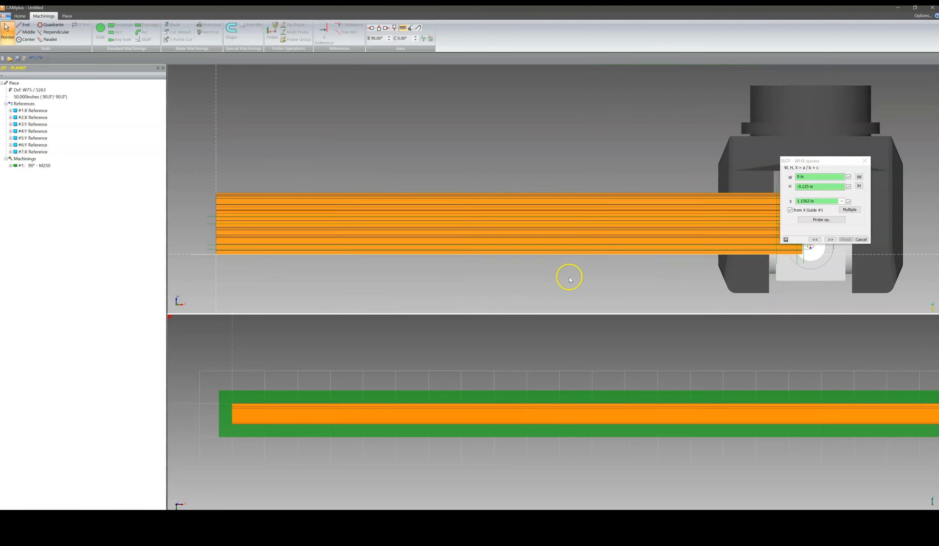
scroll(634, 242, up, 3)
scroll(633, 244, up, 3)
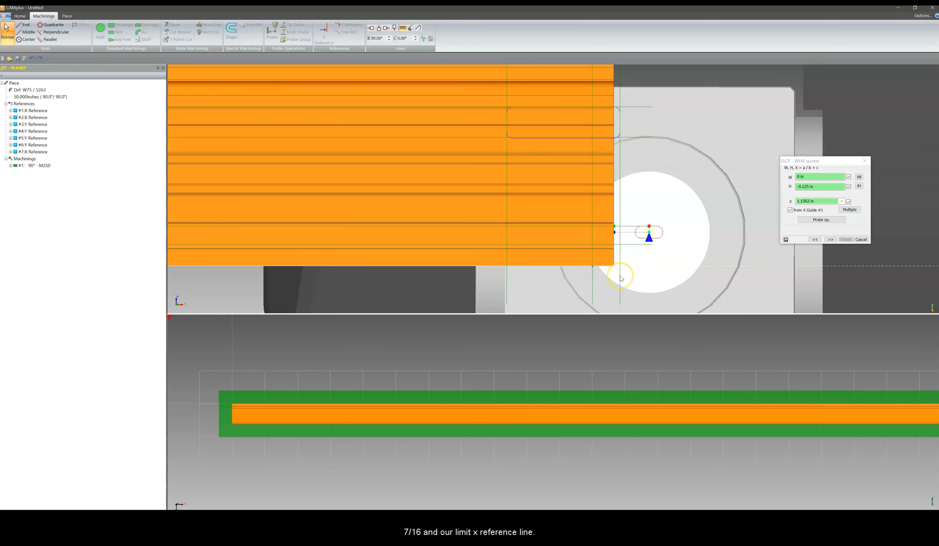
scroll(587, 289, down, 2)
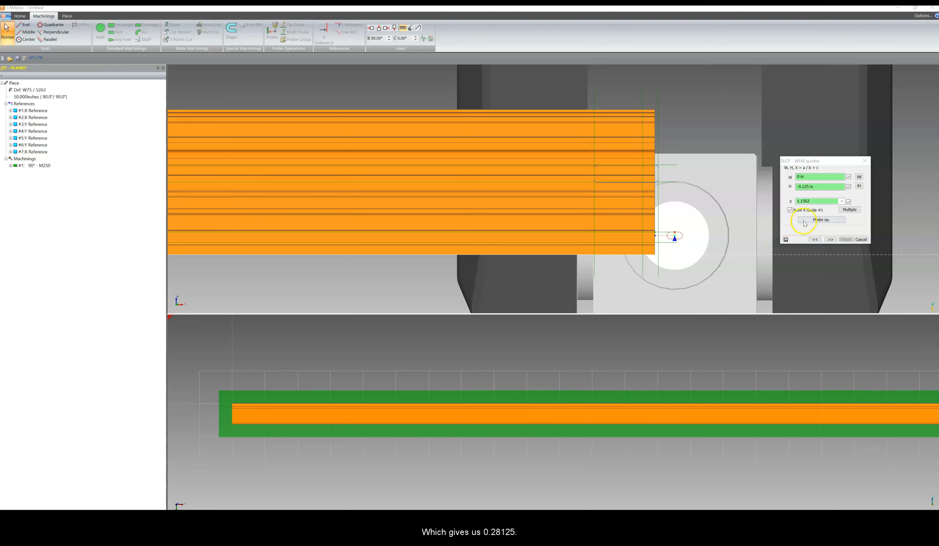
click(811, 201)
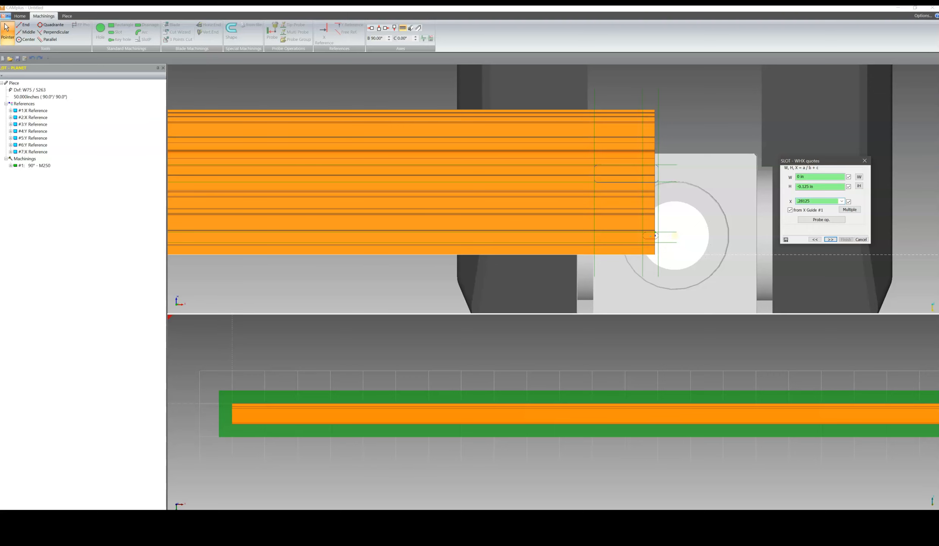
click(655, 252)
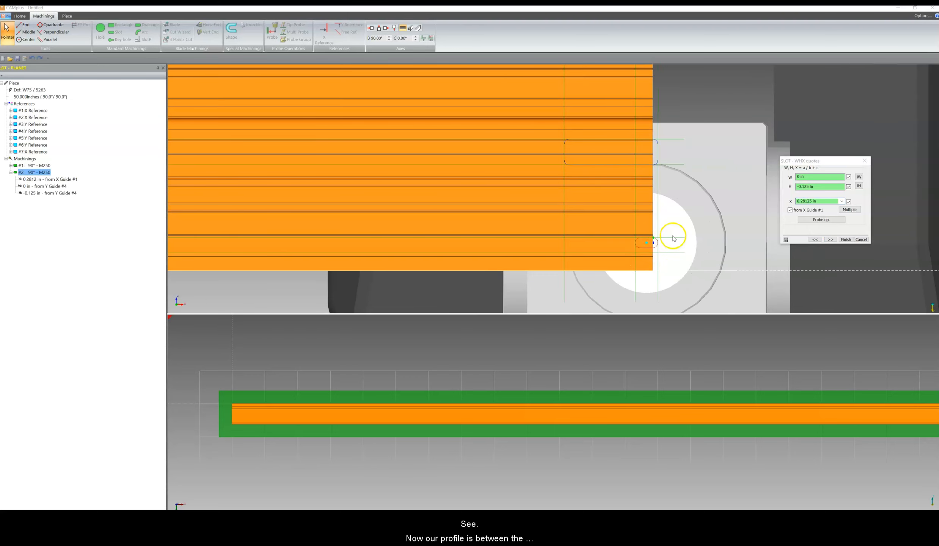
- Accept the slot's position, keep the standard Z values and finish the slot machining
scroll(644, 250, up, 2)
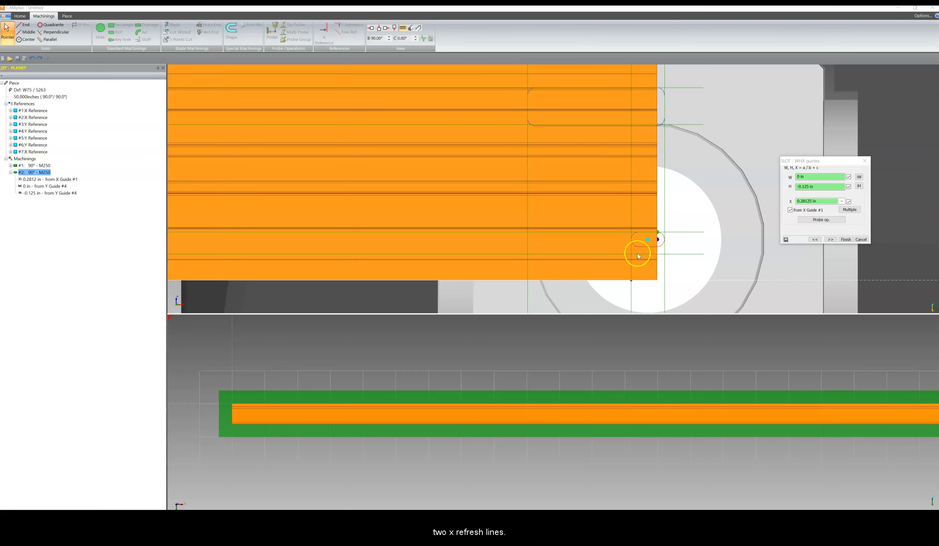
click(830, 239)
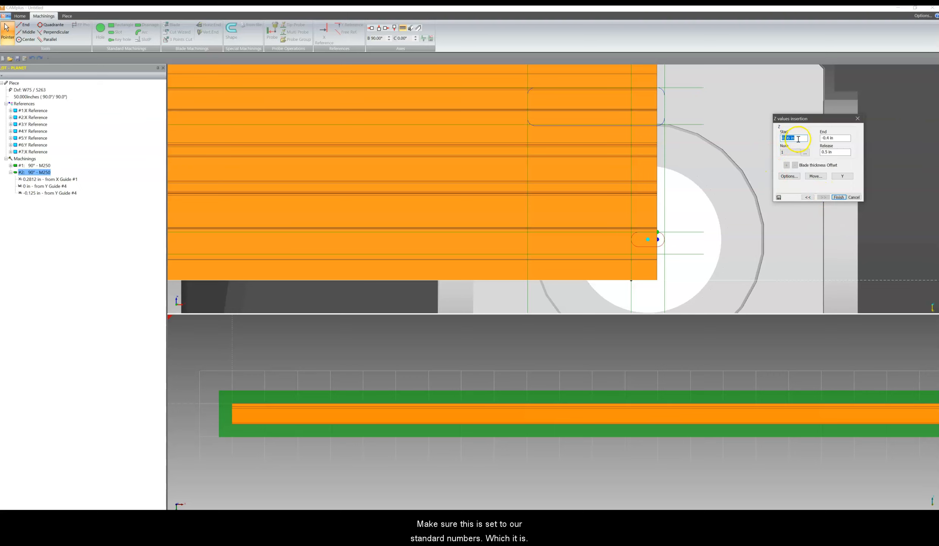
click(831, 198)
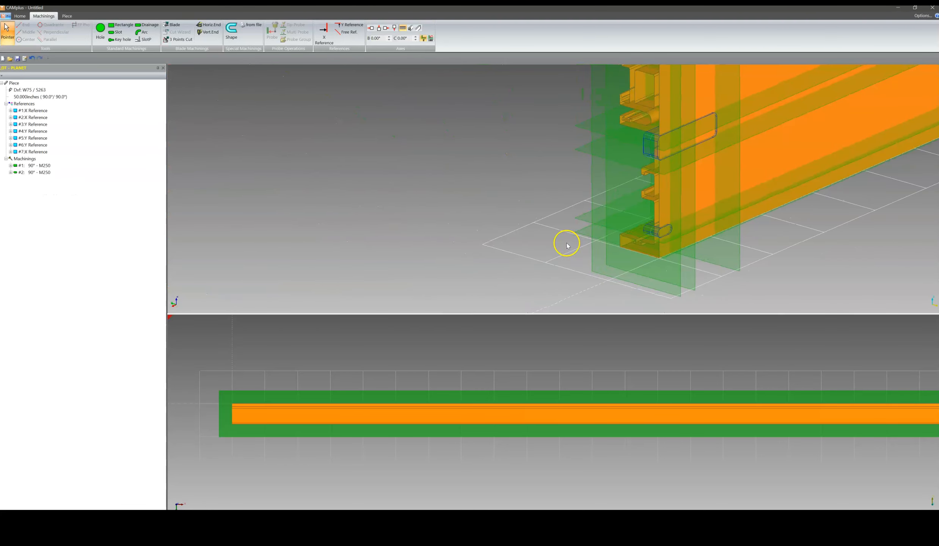
middle_drag(563, 144, 502, 142)
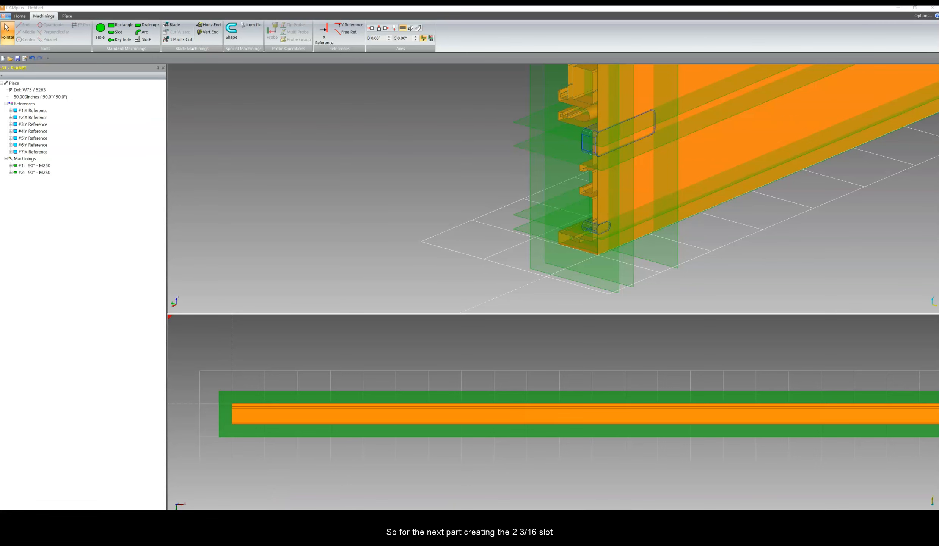
key(alt+Tab)
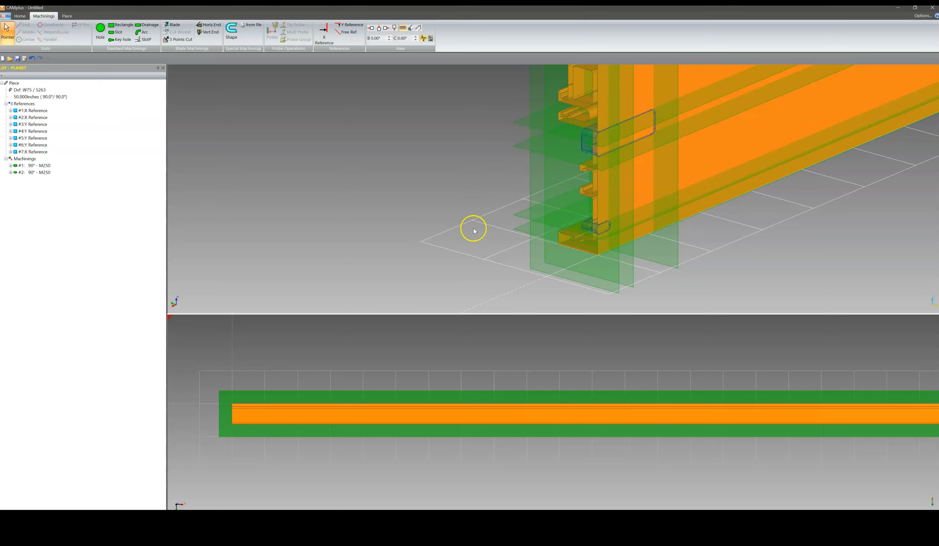
- Start a new slot machining 0.188 in wide and 2.3125 in long, and proceed to its tool selection
click(118, 34)
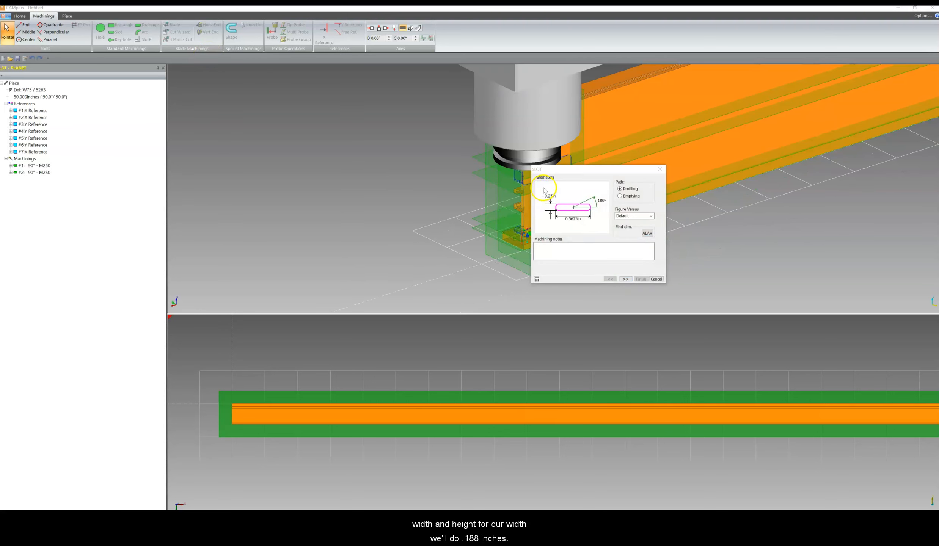
click(551, 196)
drag(552, 196, 540, 197)
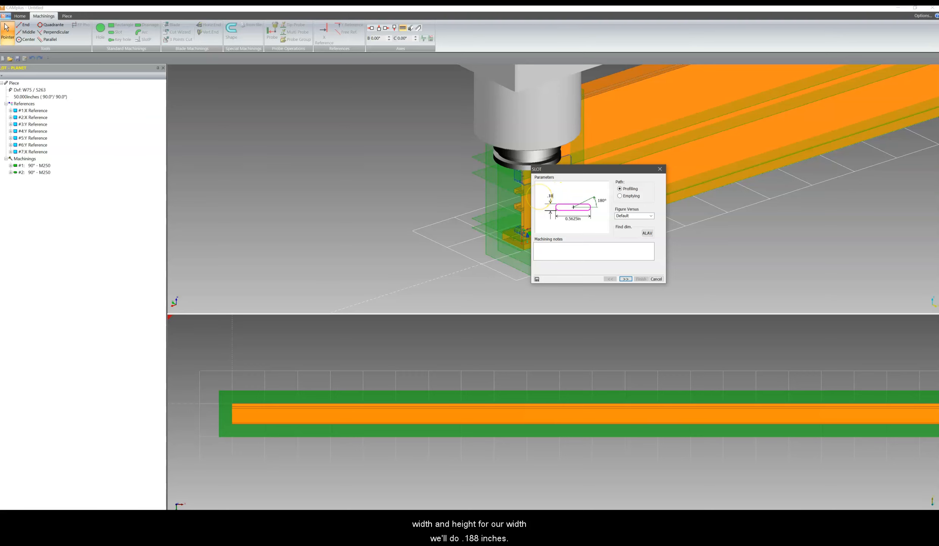
text(.188)
key(Return)
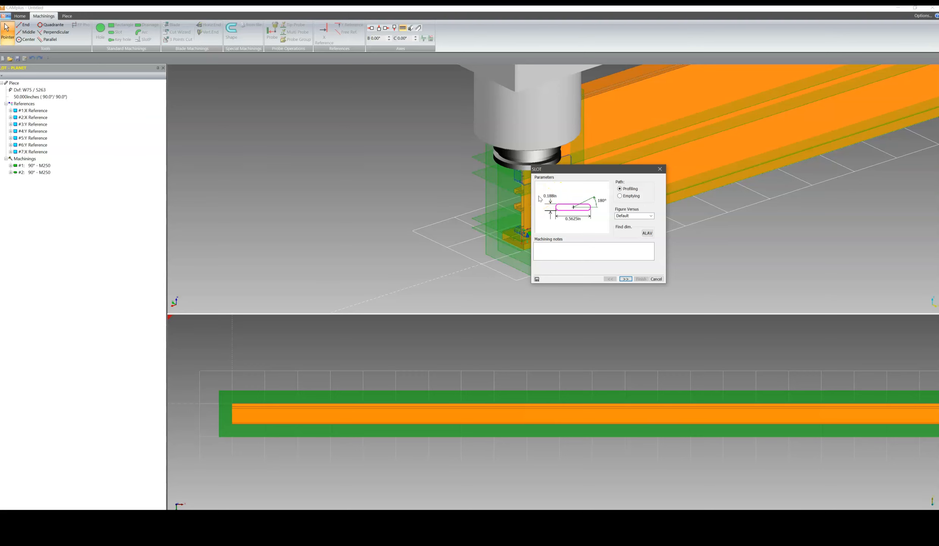
click(577, 219)
drag(586, 219, 555, 222)
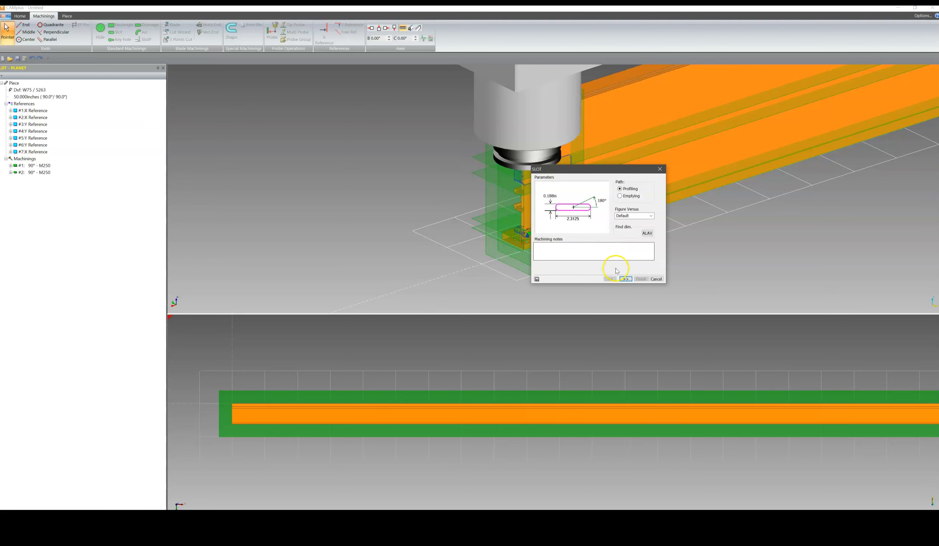
click(625, 279)
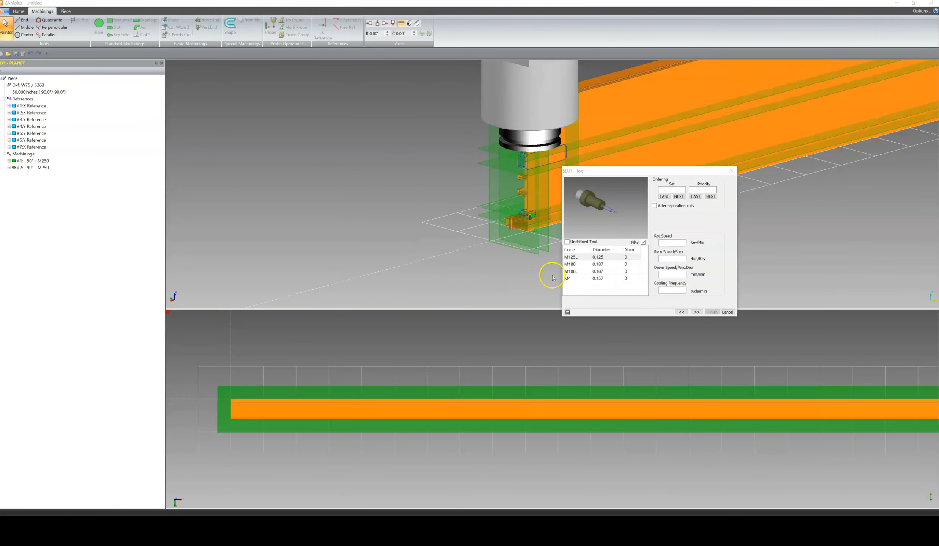
- Assign the 0.187 in diameter M188 tool to the slot and make it approach from the right side at B 90°
click(575, 264)
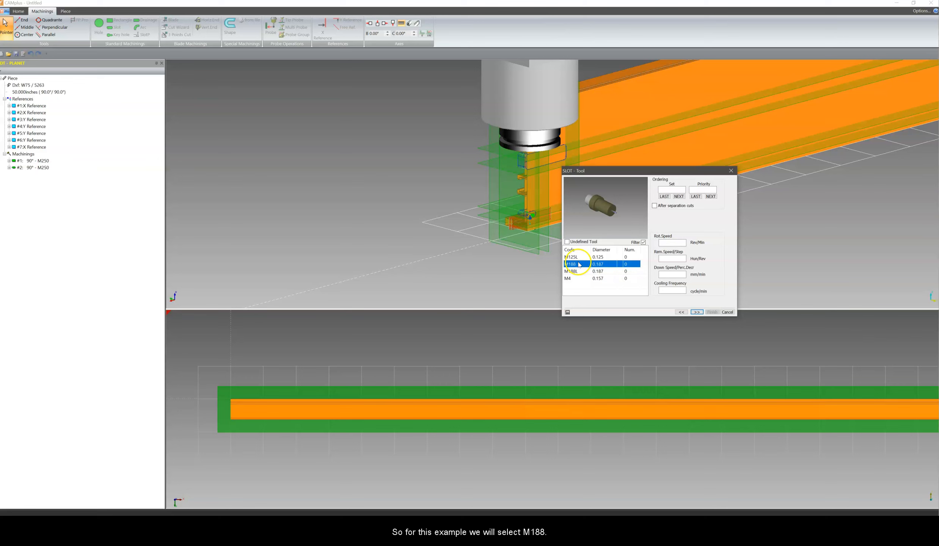
click(696, 312)
click(371, 29)
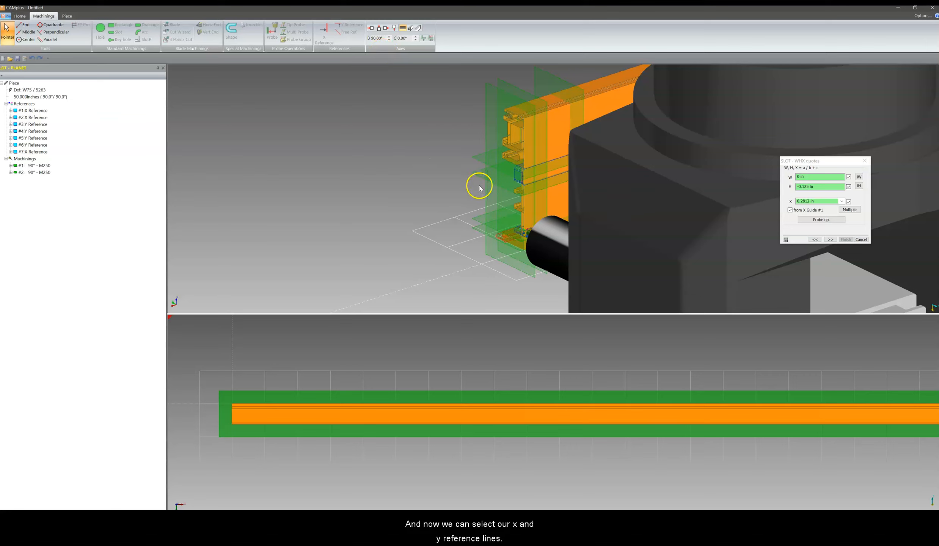
- Link the new slot machining to vertical reference #2, the 2 3/16 X reference
scroll(488, 173, up, 2)
scroll(479, 194, down, 2)
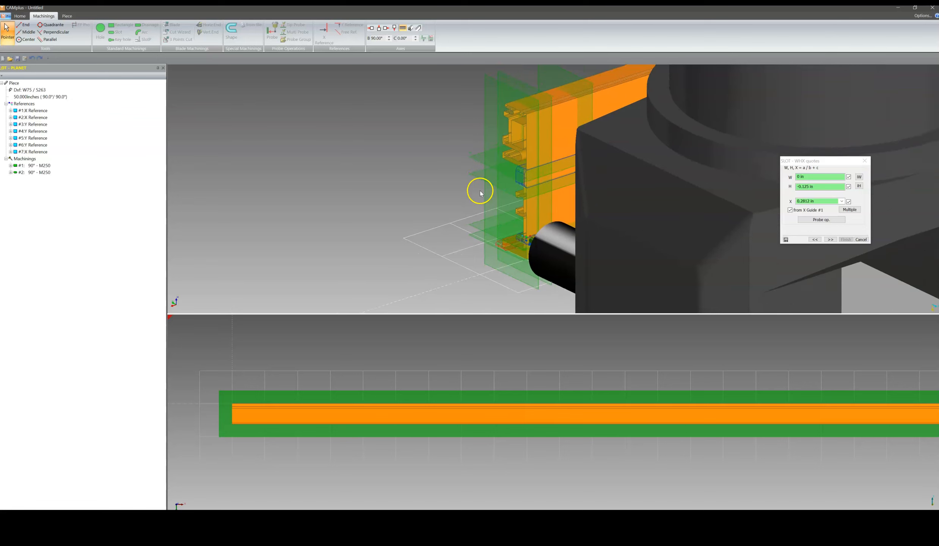
click(540, 85)
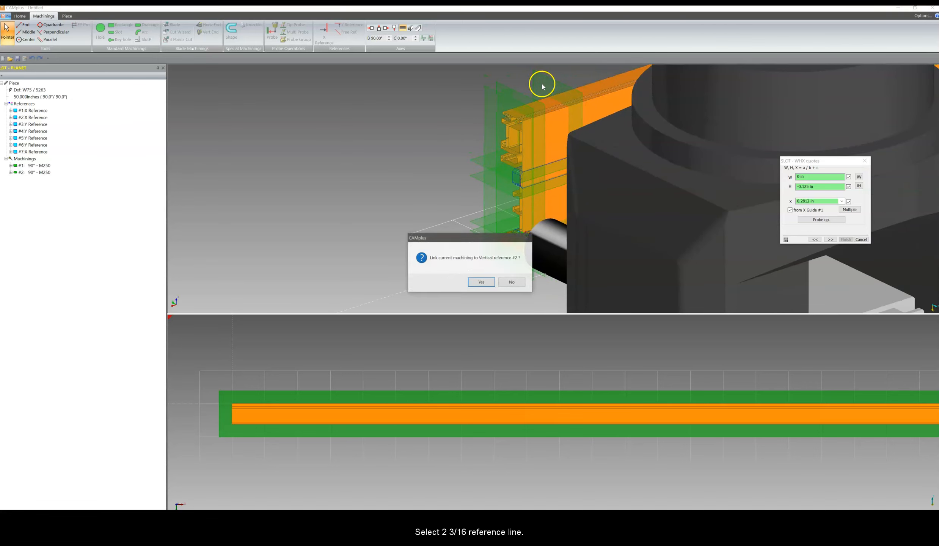
click(482, 282)
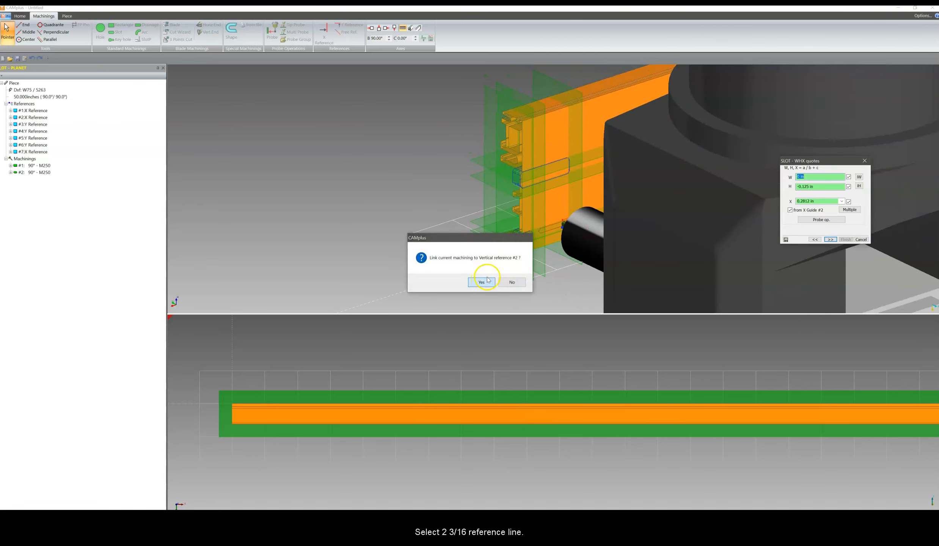
- Link the new slot machining to lengthwise reference #3, the 7/16 Y reference near the profile's lower edge
scroll(498, 234, up, 2)
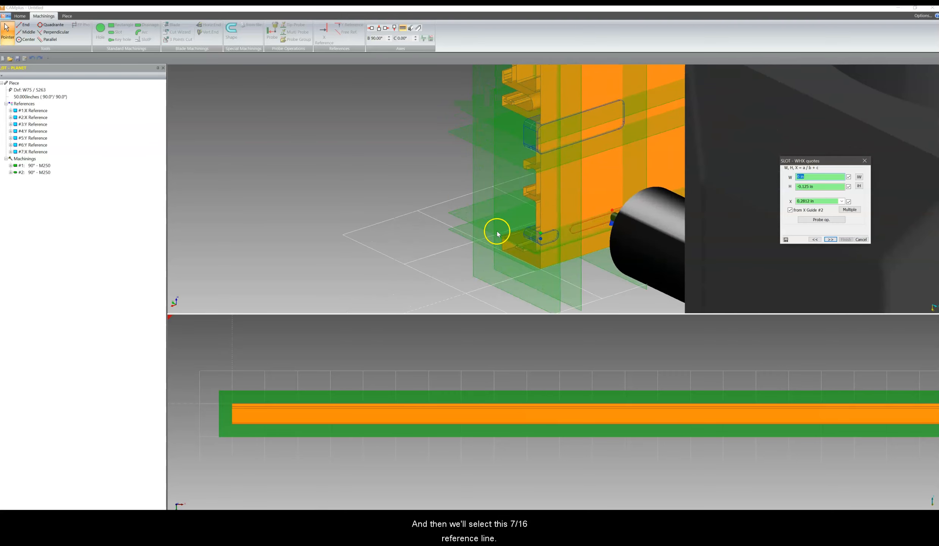
scroll(459, 235, up, 3)
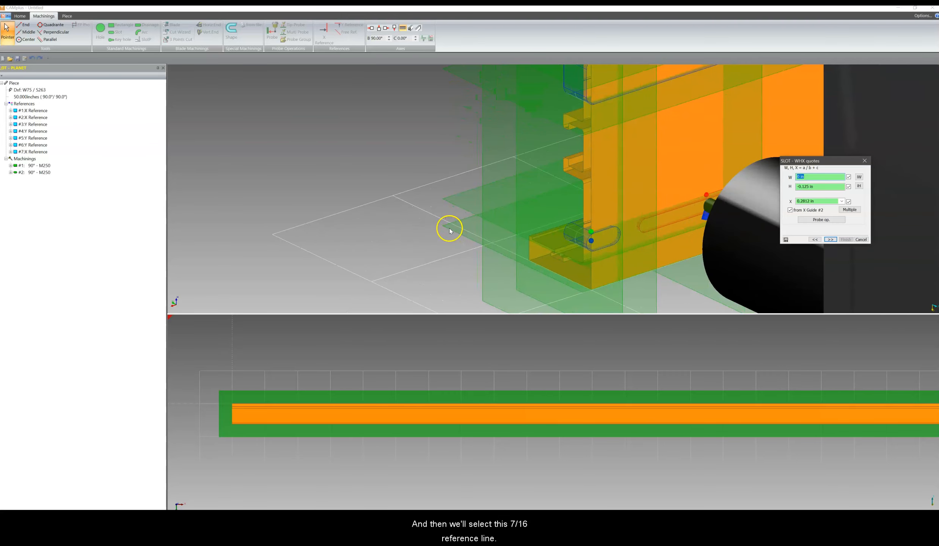
click(449, 226)
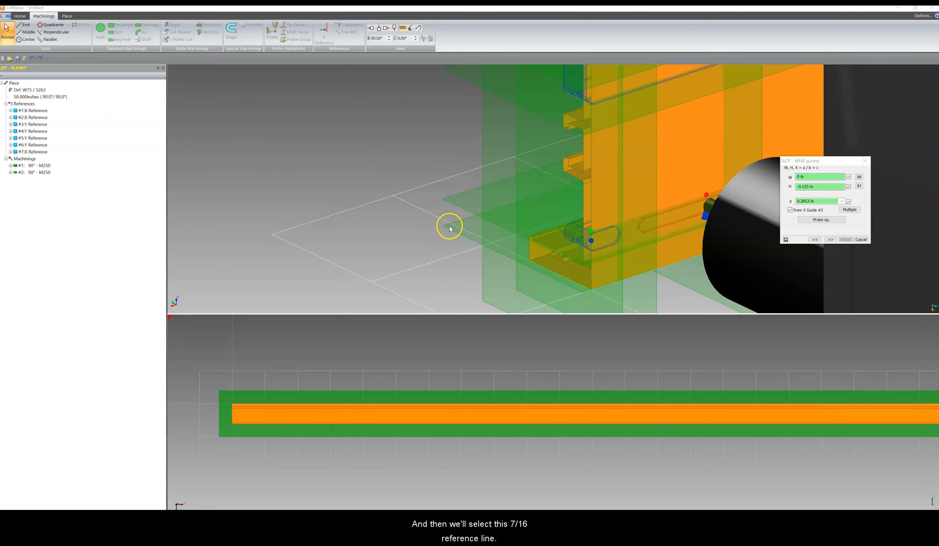
click(462, 232)
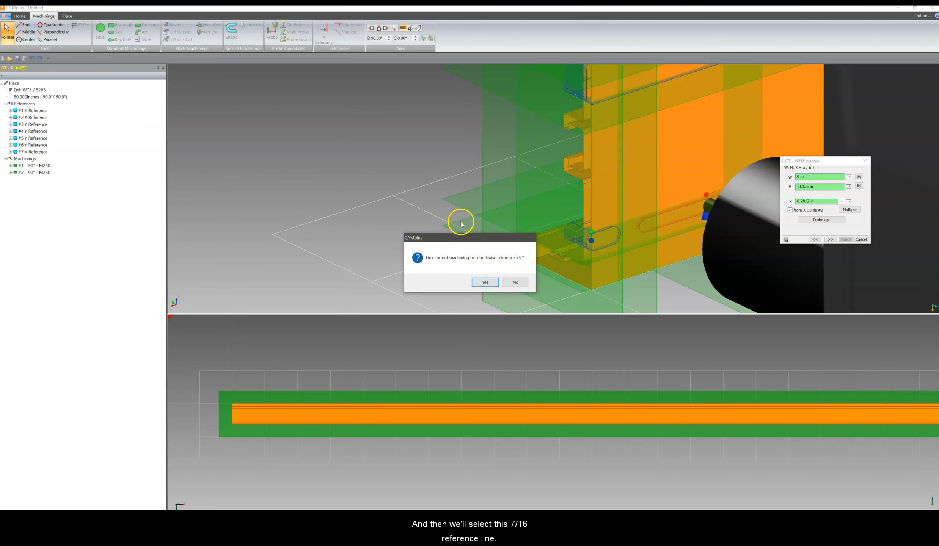
click(486, 281)
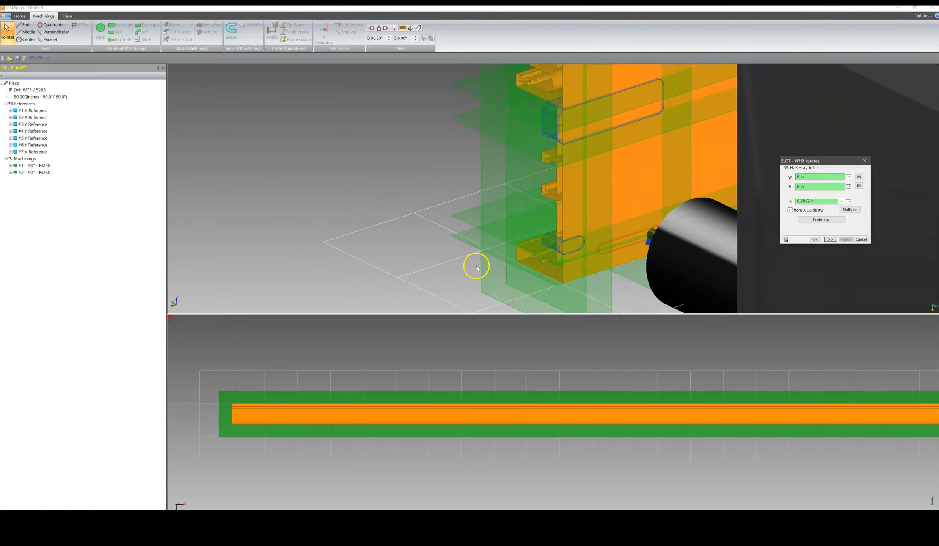
- Check the new slot against its Y reference in the end view and set its H position to .094 in
scroll(477, 269, down, 3)
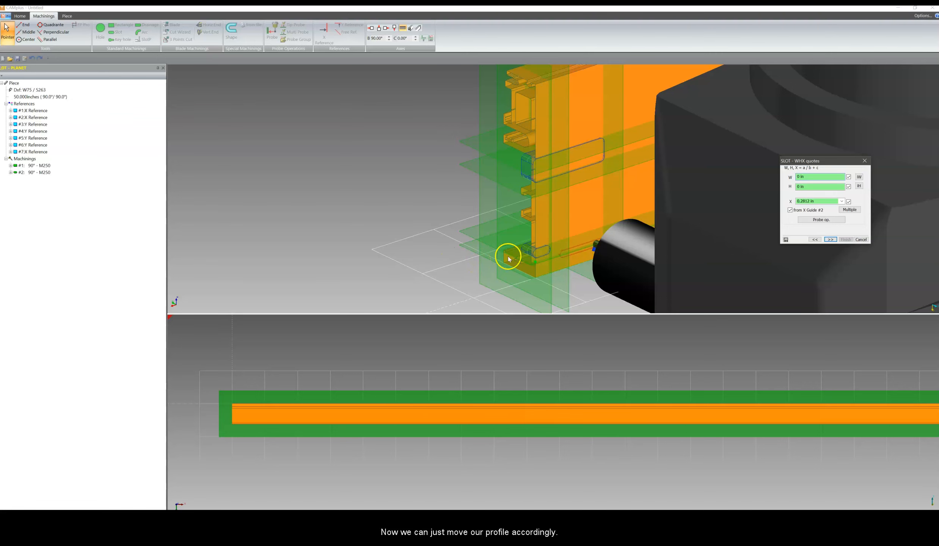
click(433, 202)
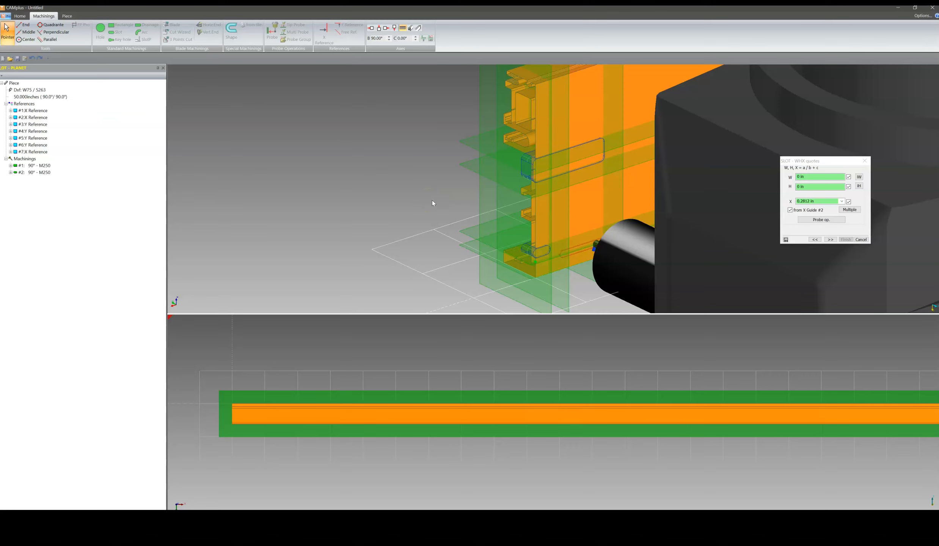
key(f)
scroll(655, 258, up, 2)
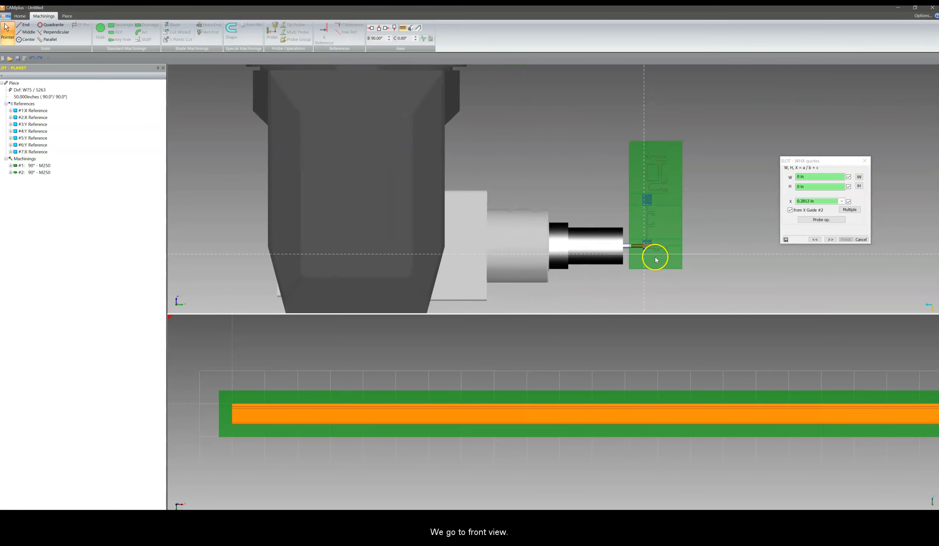
scroll(656, 260, up, 5)
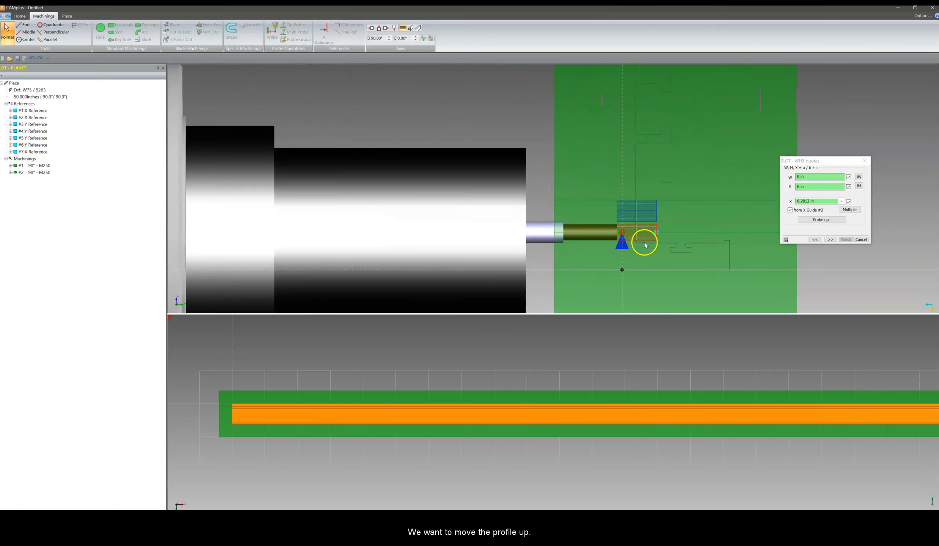
scroll(646, 245, up, 2)
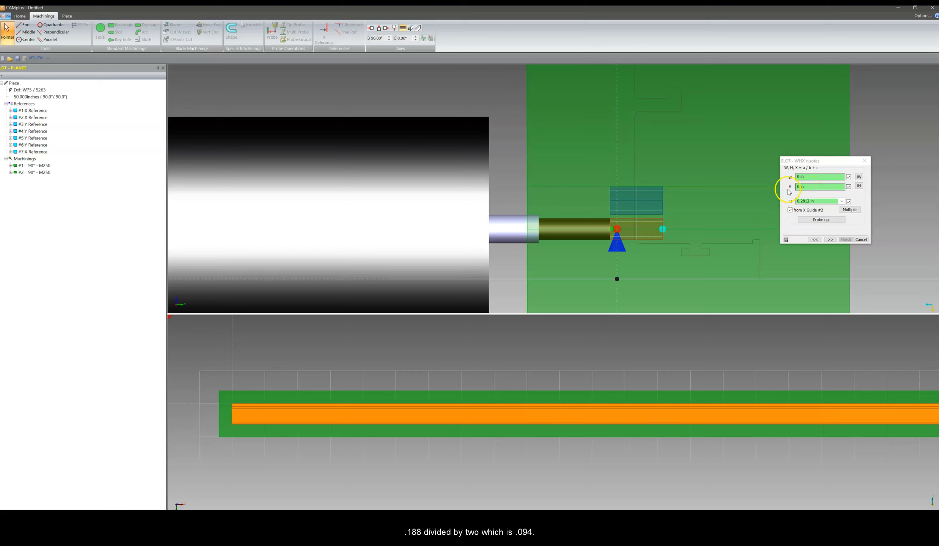
click(809, 186)
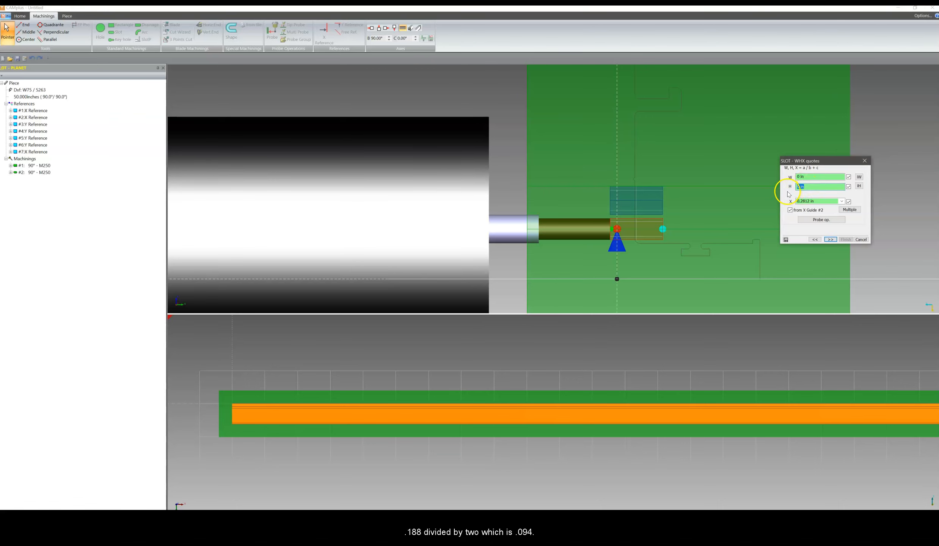
key(Return)
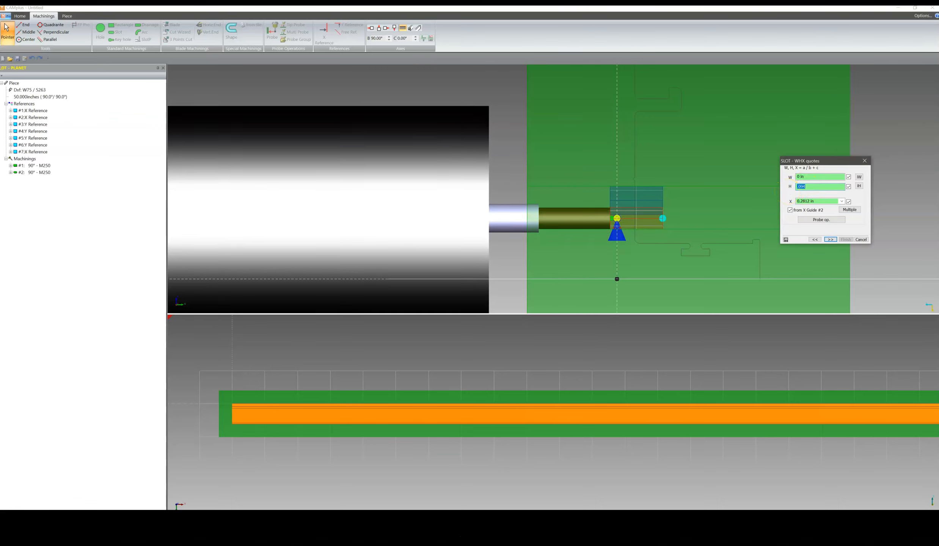
scroll(635, 214, up, 2)
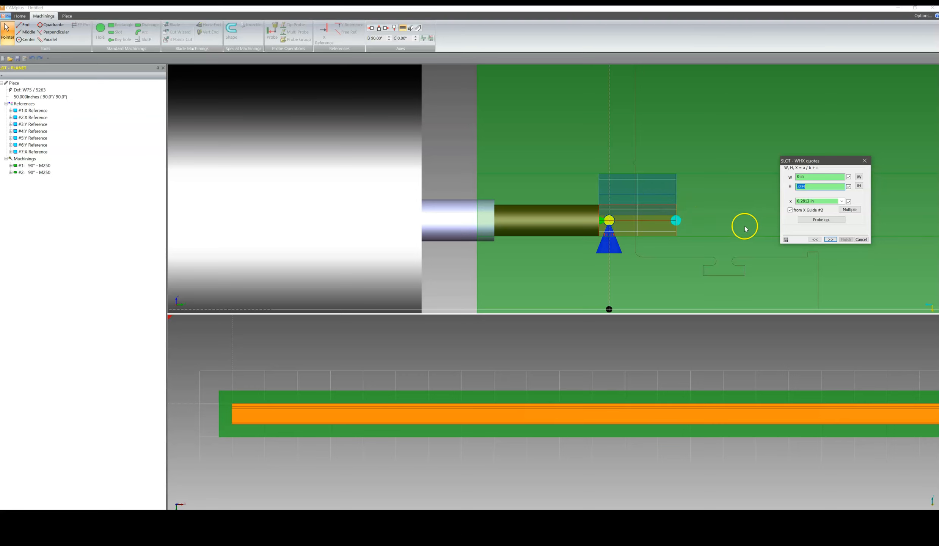
- Set the new slot's X position to 1.15625 in and check its ends against the X references in the side view
click(451, 160)
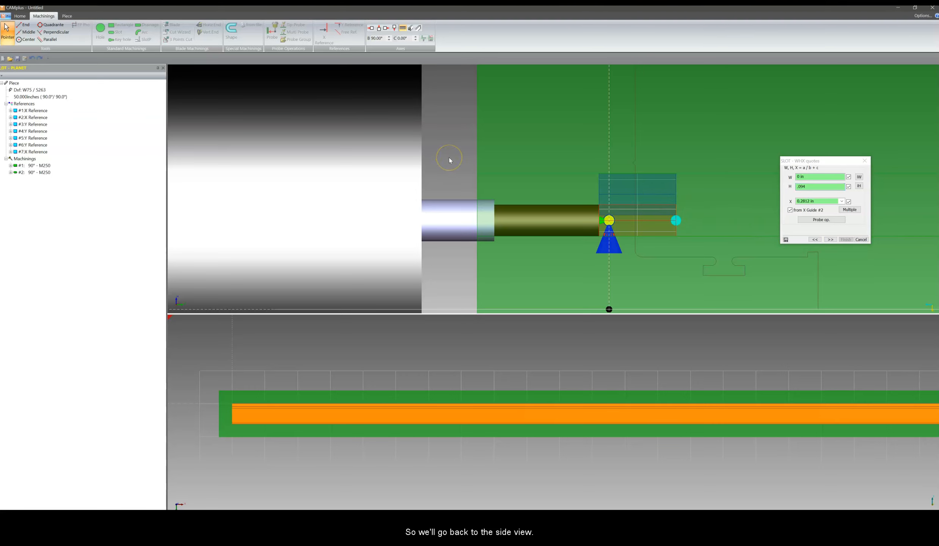
key(space)
middle_drag(626, 283, 487, 282)
scroll(648, 270, up, 5)
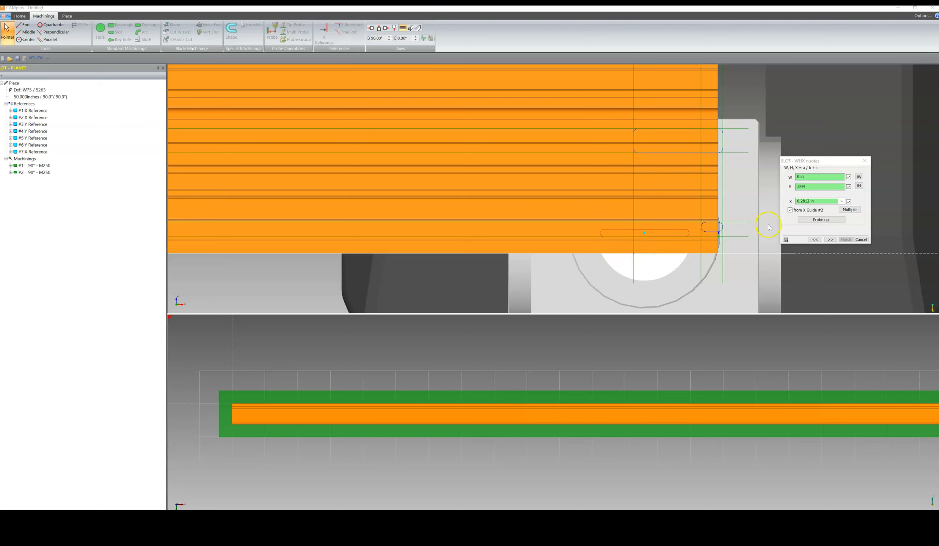
click(827, 202)
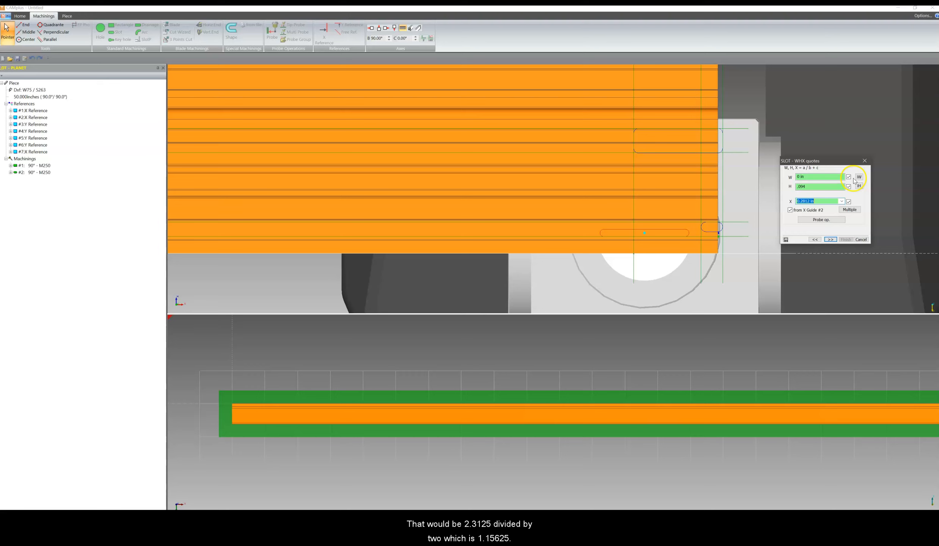
text(1.15625)
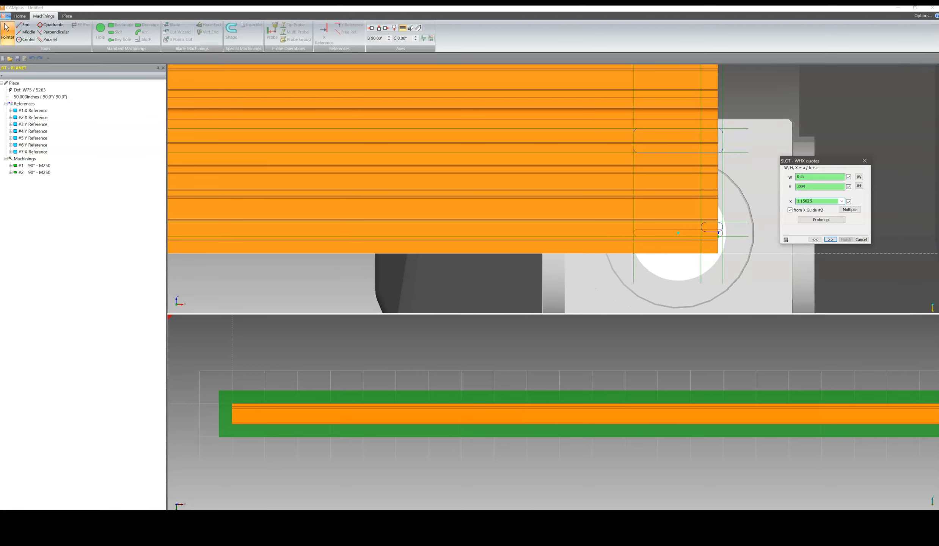
scroll(634, 241, up, 3)
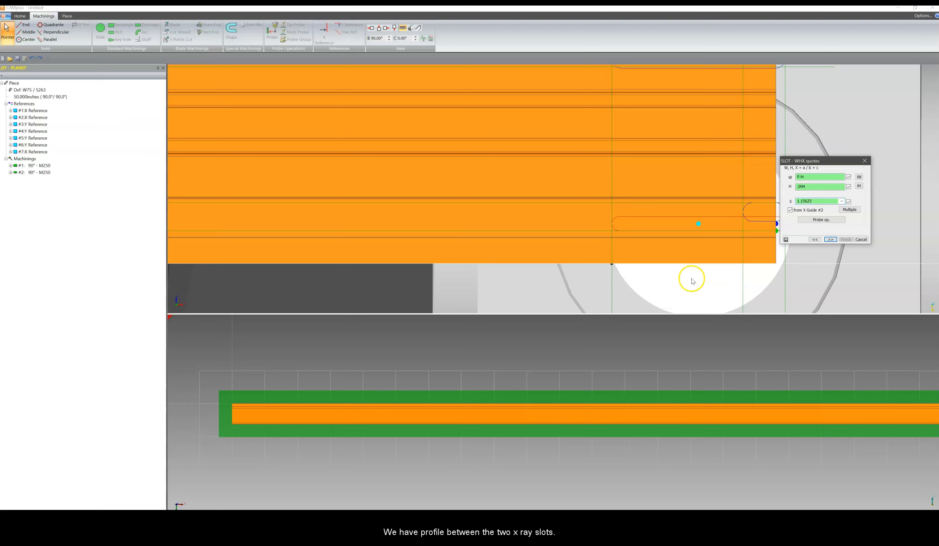
middle_drag(705, 285, 587, 285)
scroll(629, 239, up, 3)
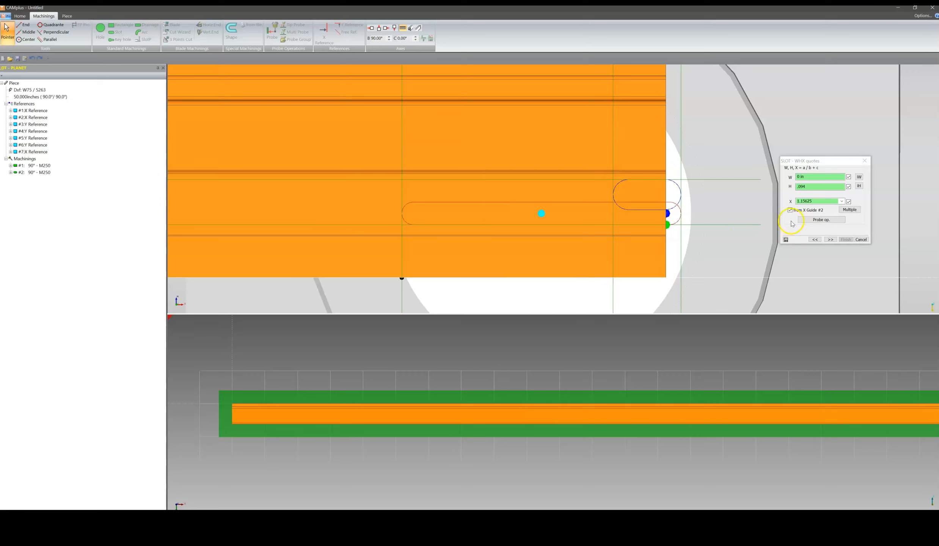
- Finish the slot with Z start 0.06 in and end -0.4 in, and view the completed machinings in 3D
click(833, 241)
click(831, 240)
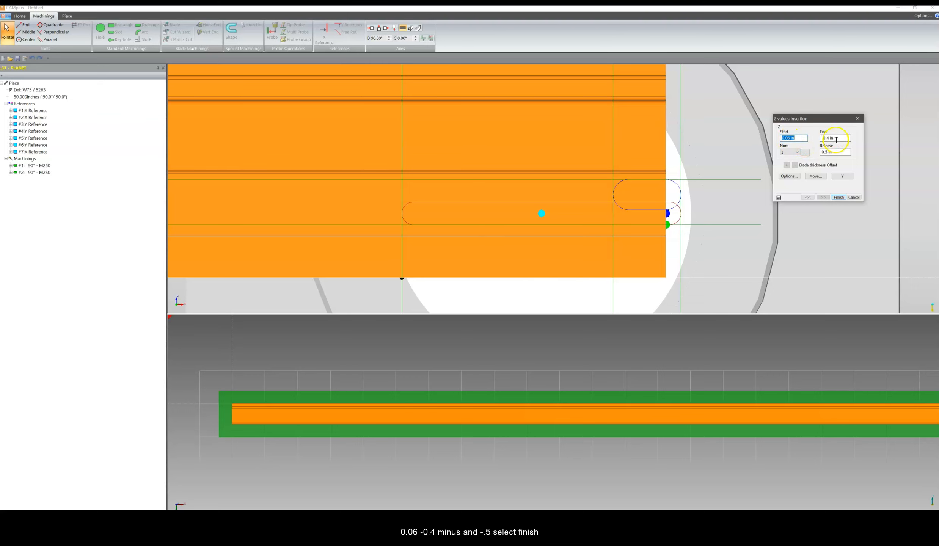
click(839, 197)
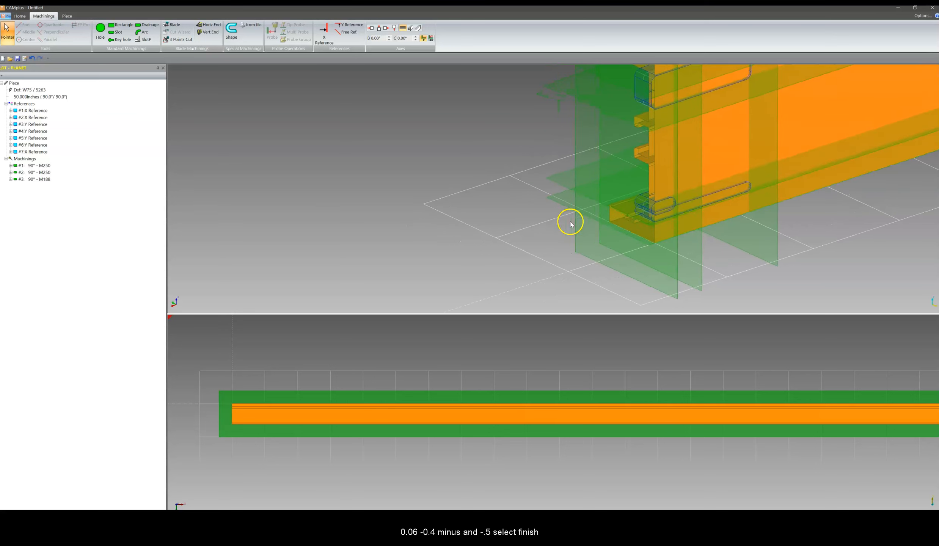
scroll(556, 198, down, 3)
middle_drag(505, 153, 426, 179)
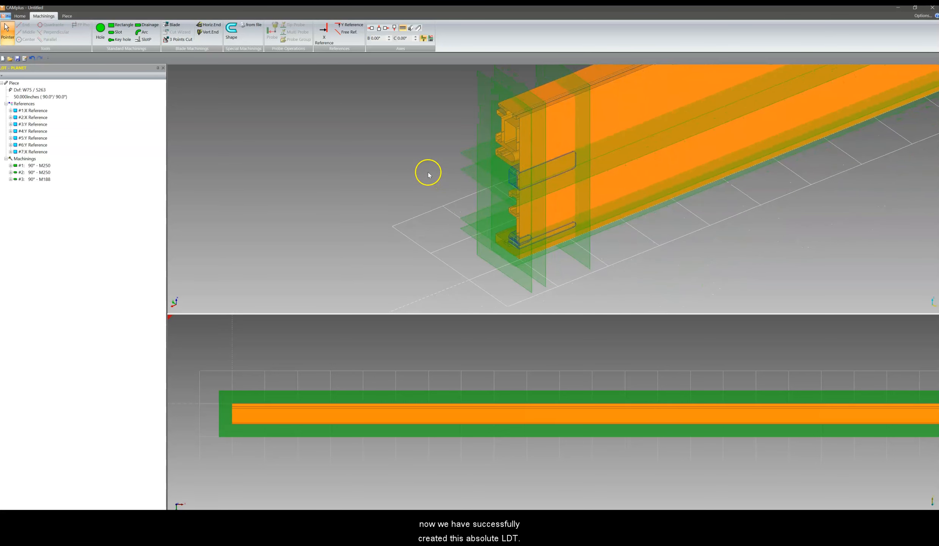